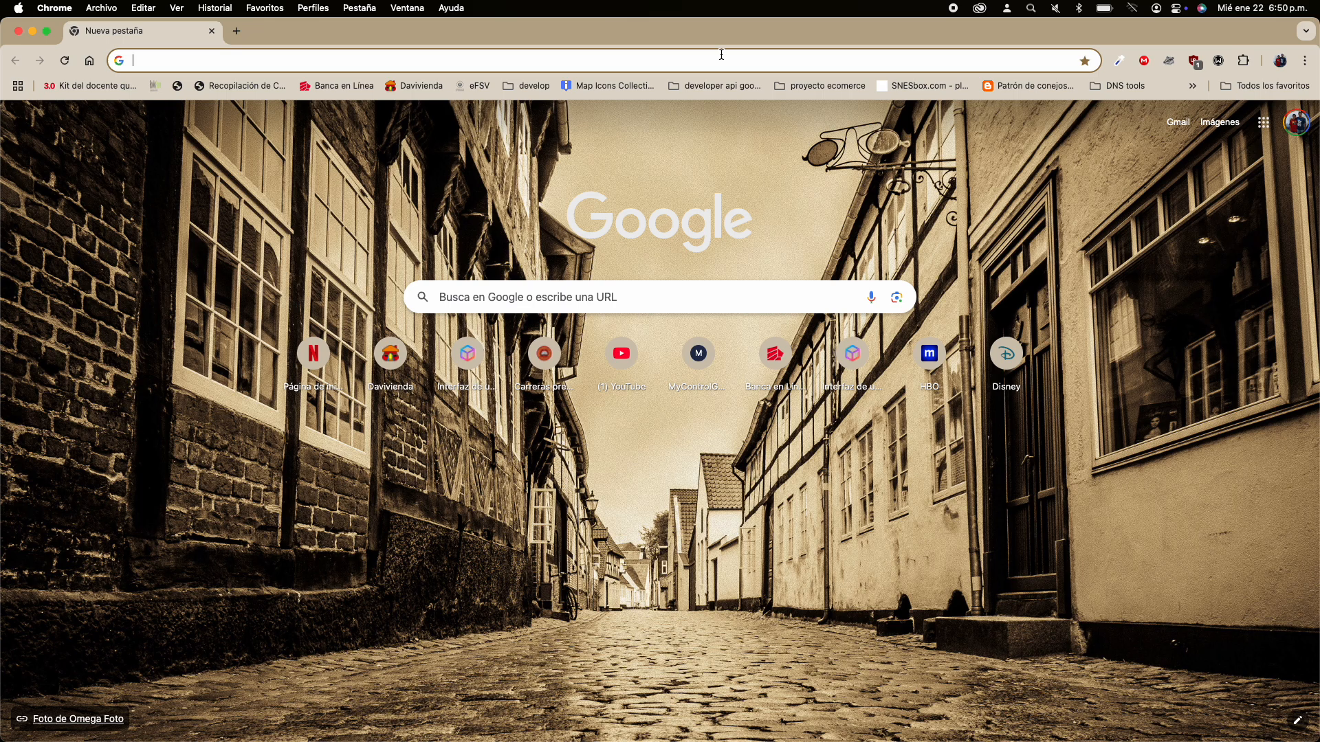
Step: Search the web for ubuntu server and open the official Get Ubuntu Server download page
type("ubunt")
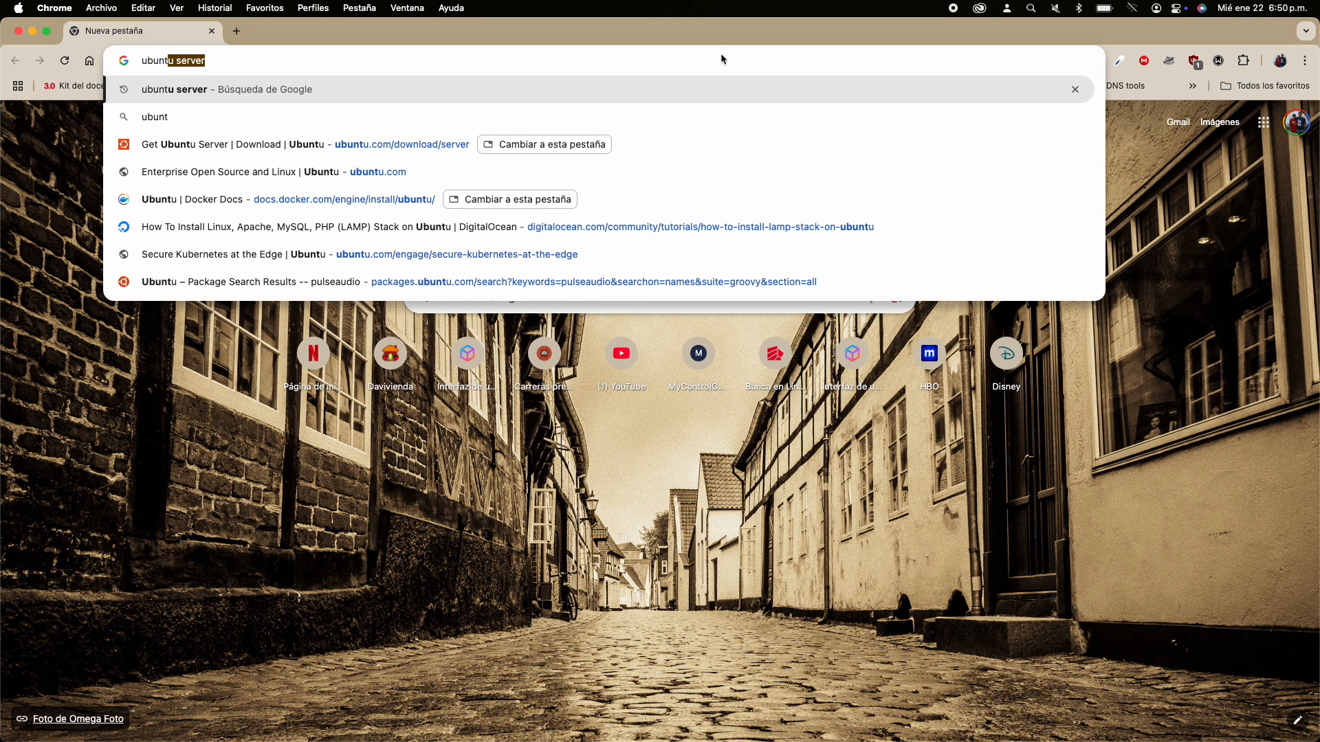
key("Return")
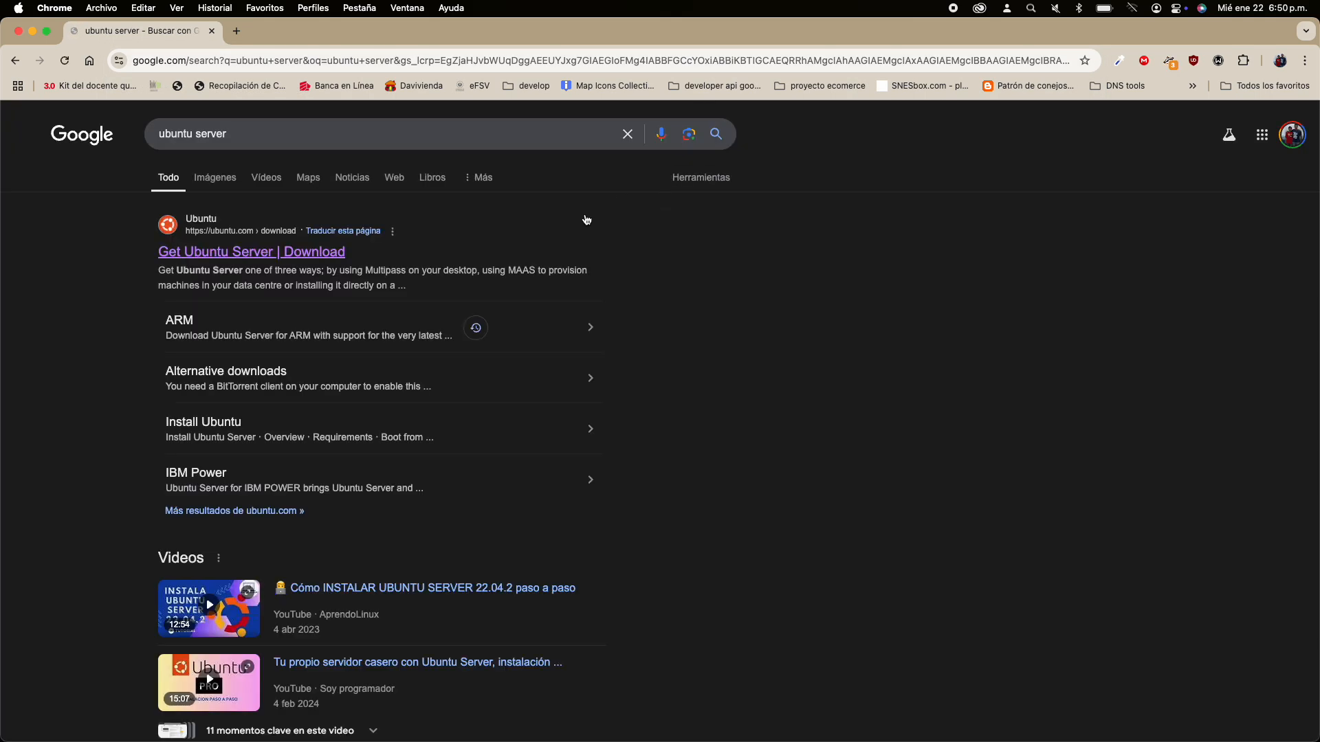
left_click(321, 254)
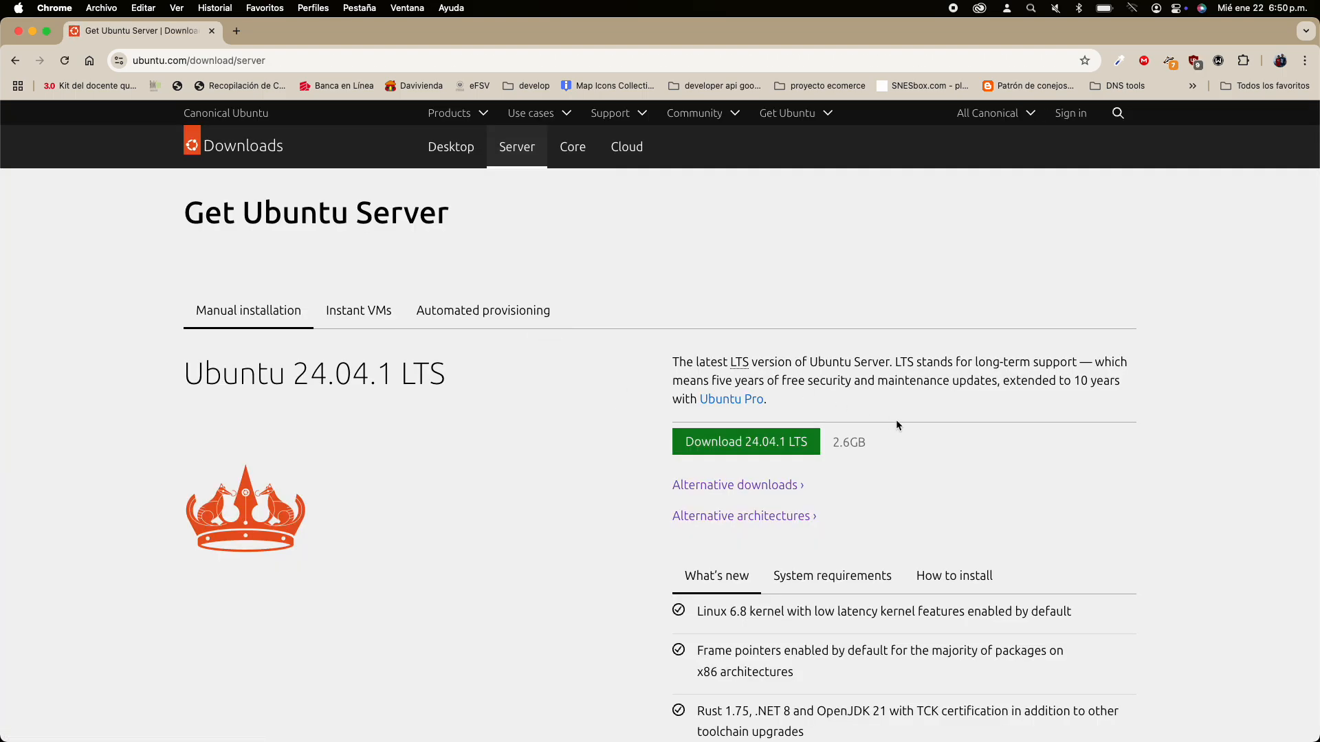
scroll(896, 422, "down", 3)
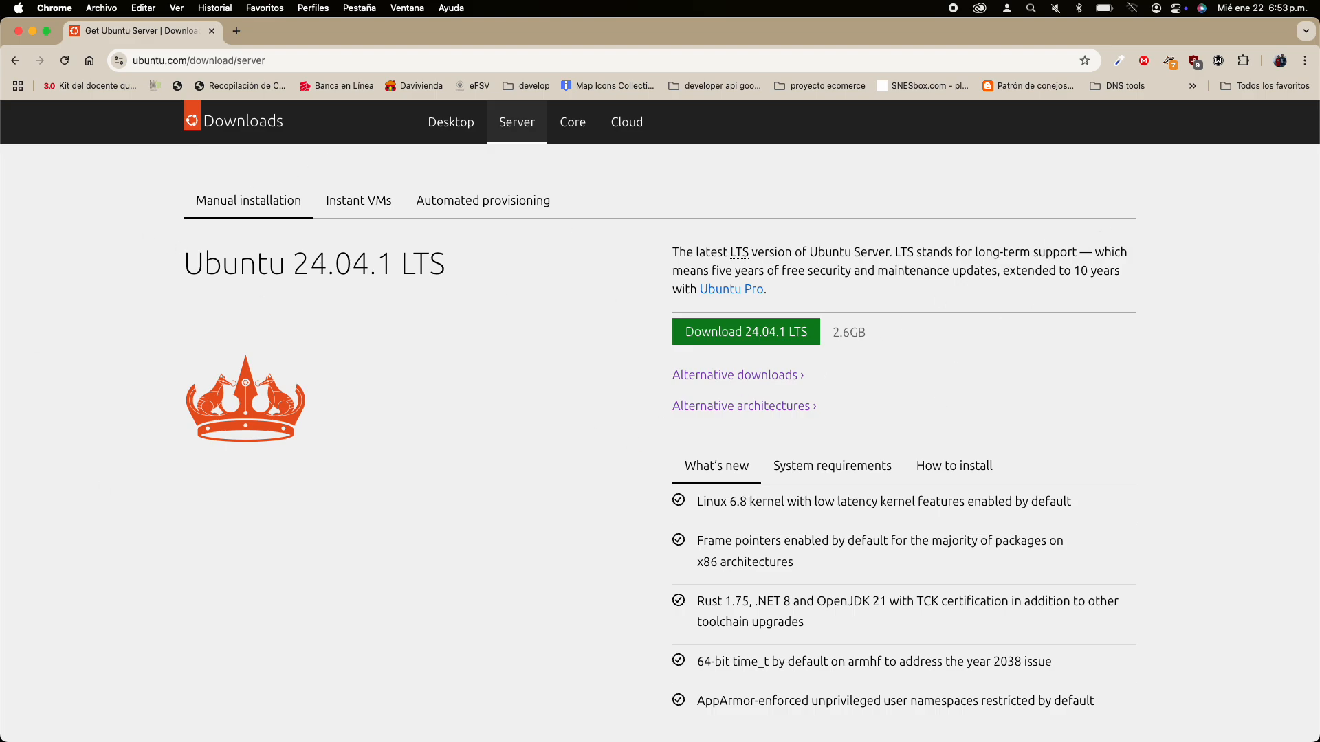
Step: Switch to VirtualBox and start creating a new virtual machine
key("super+Tab")
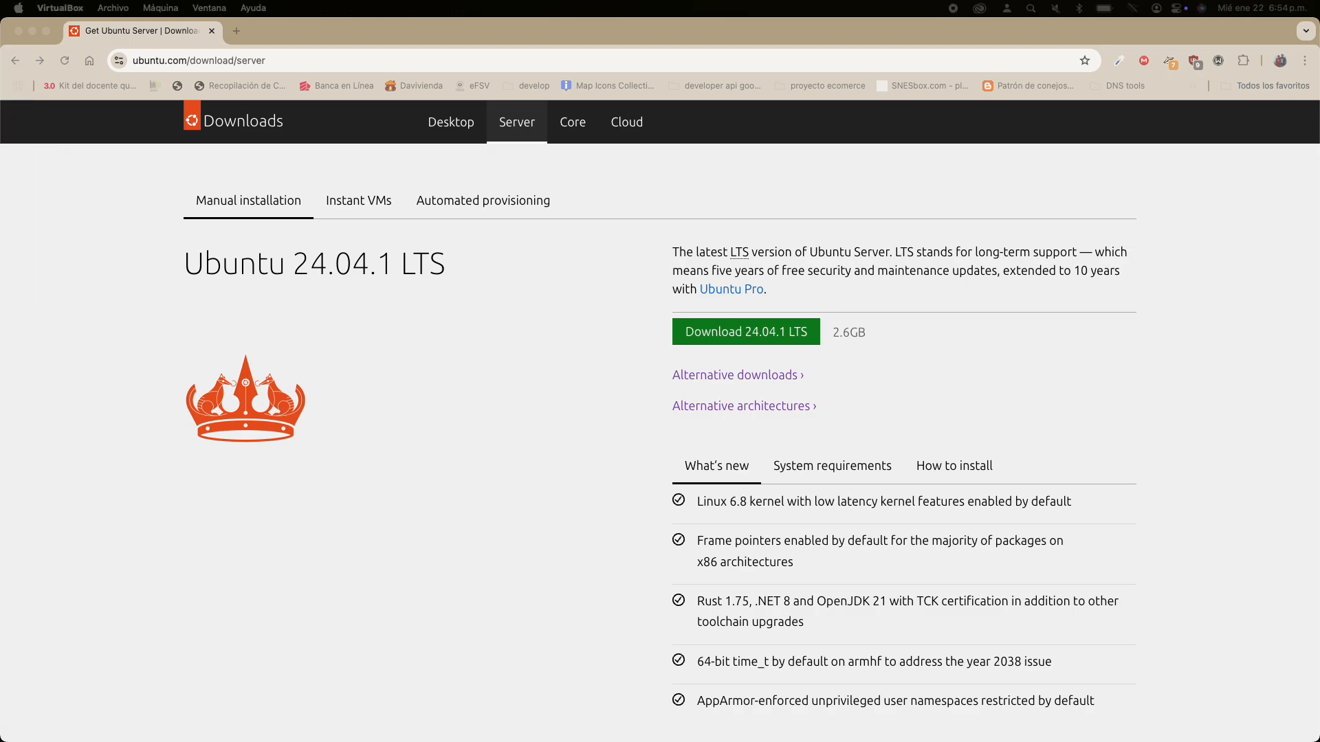
left_click_drag(0, 84, 536, 104)
double_click(521, 103)
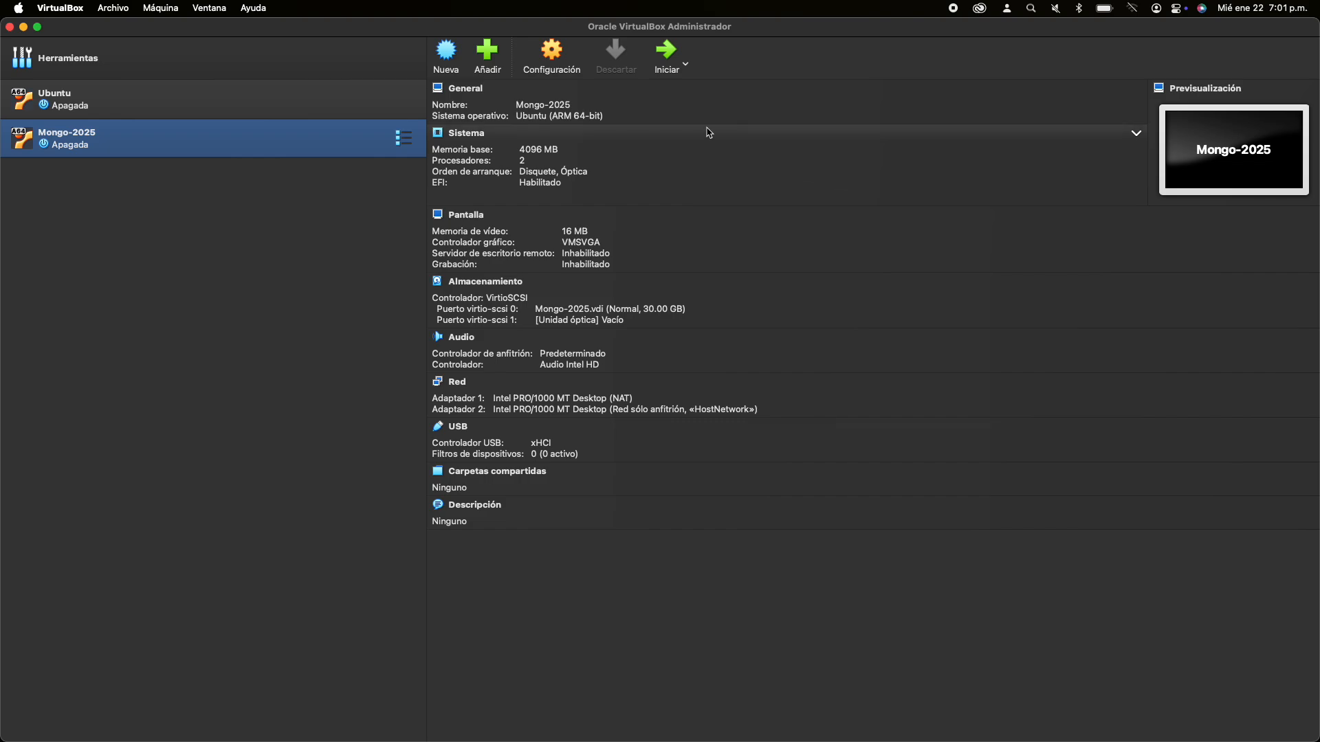
left_click(444, 64)
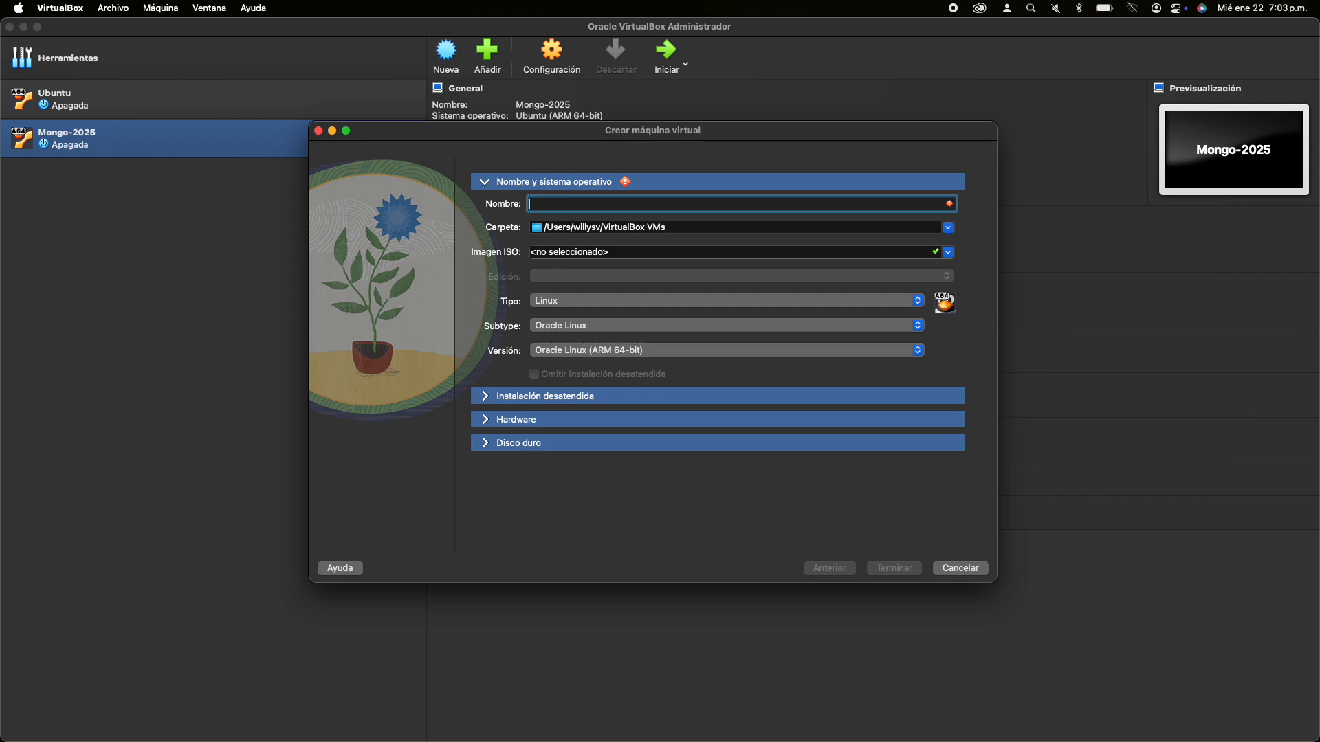
key("super+Tab")
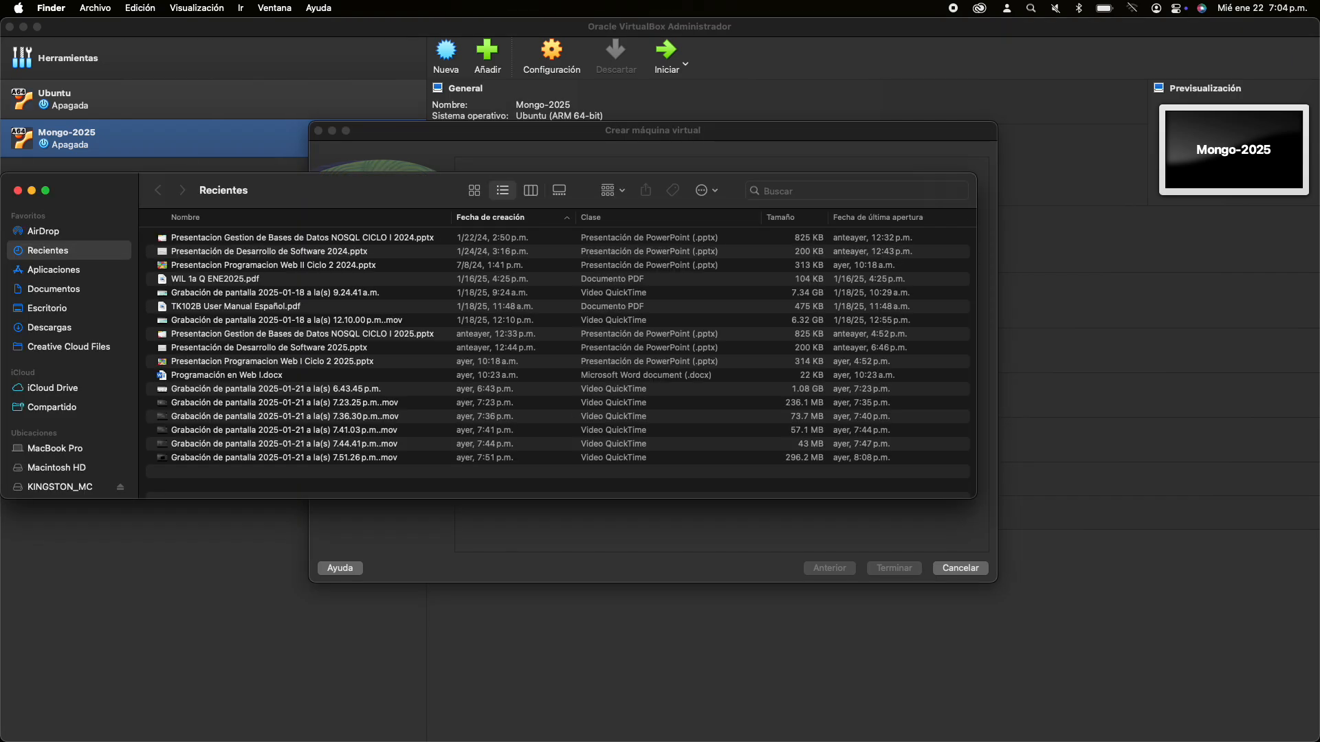
left_click(733, 144)
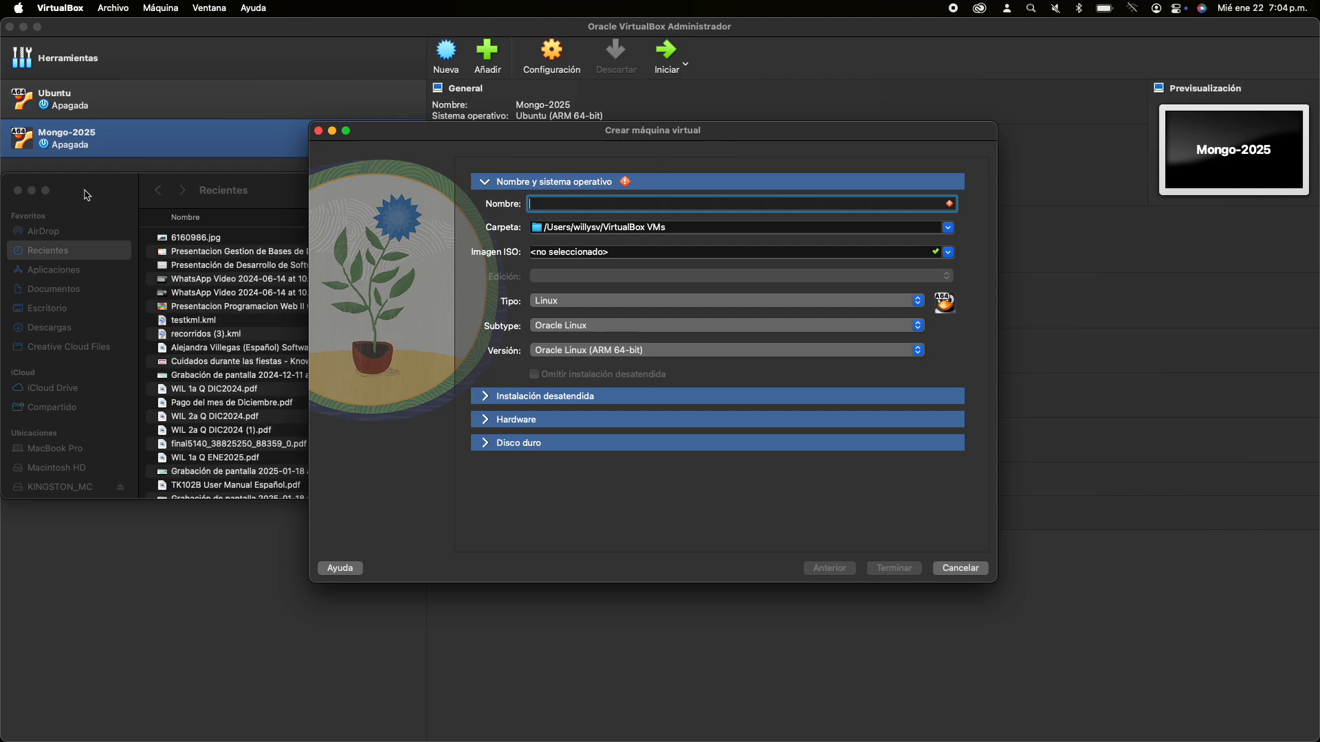
left_click_drag(110, 189, 0, 223)
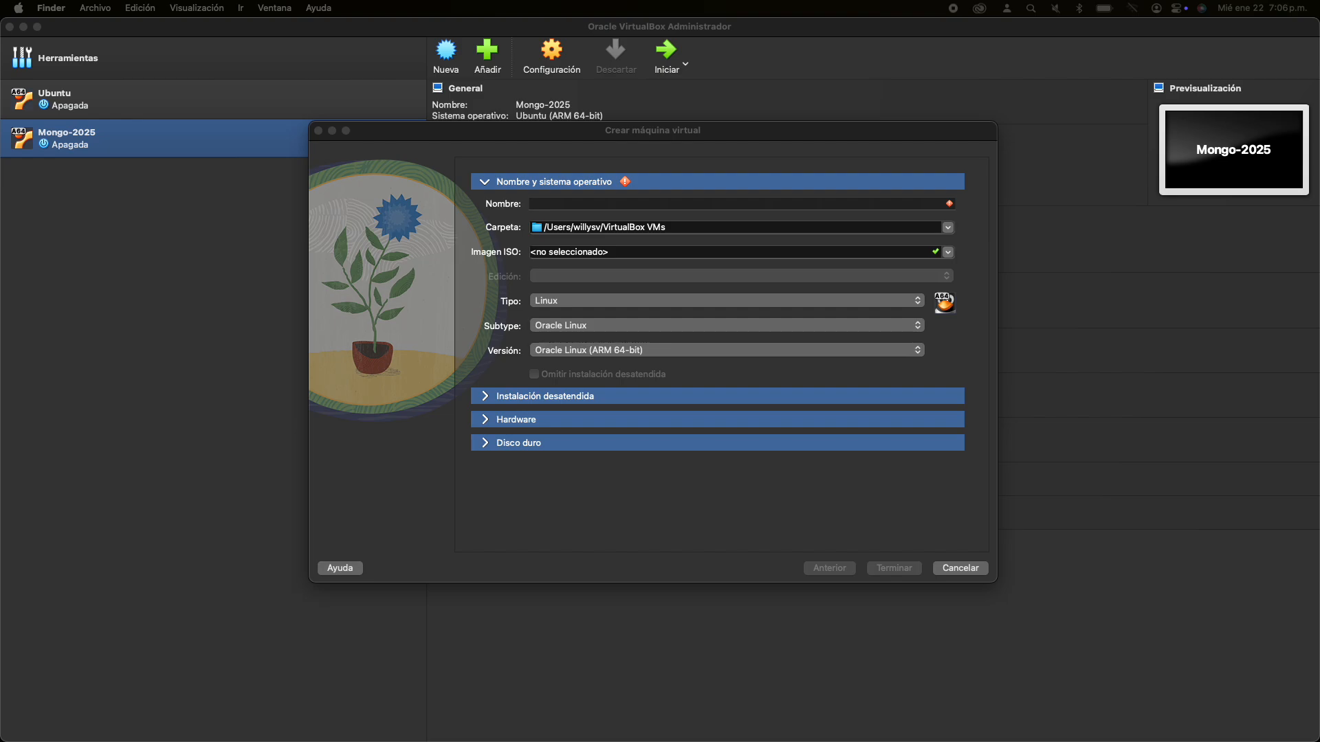
left_click(639, 163)
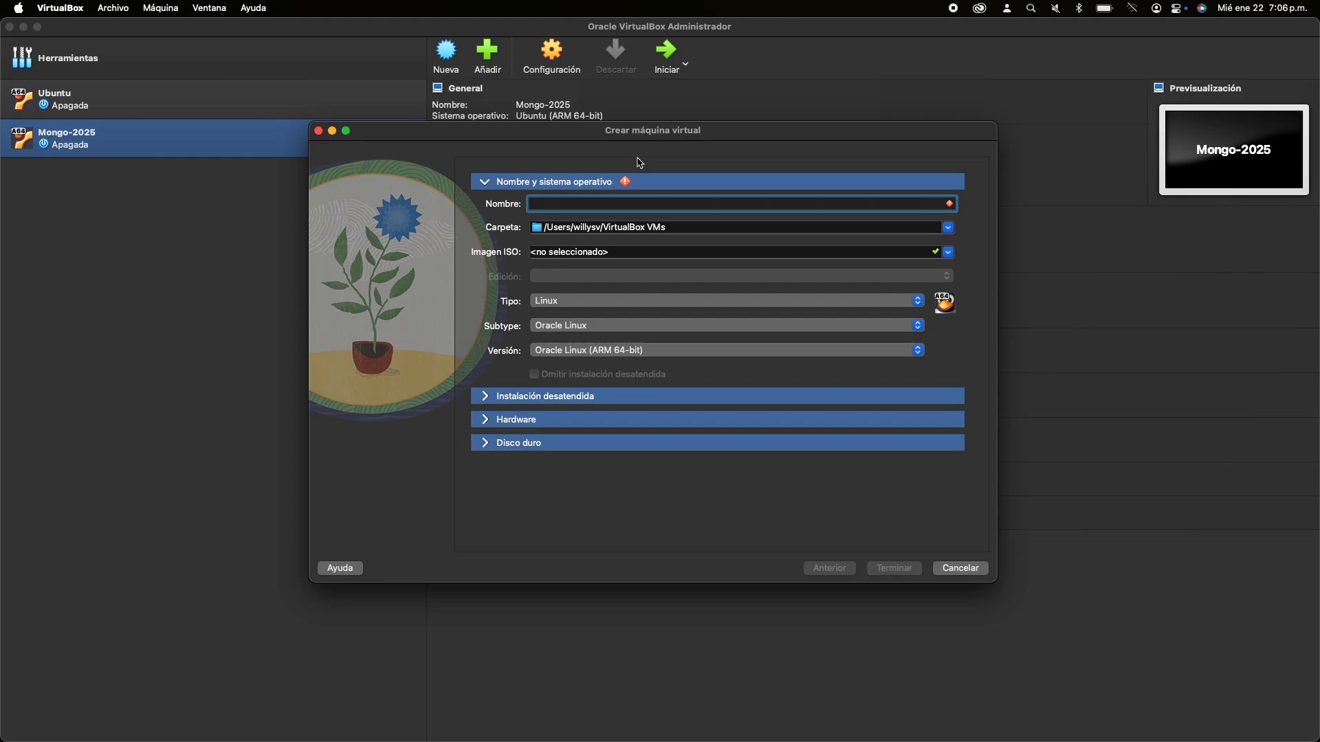
Step: Name the virtual machine DS-2025 and choose ubuntu-24.04.1-live-server-arm64.iso from the Descargas folder as its ISO image
type("DS-2025")
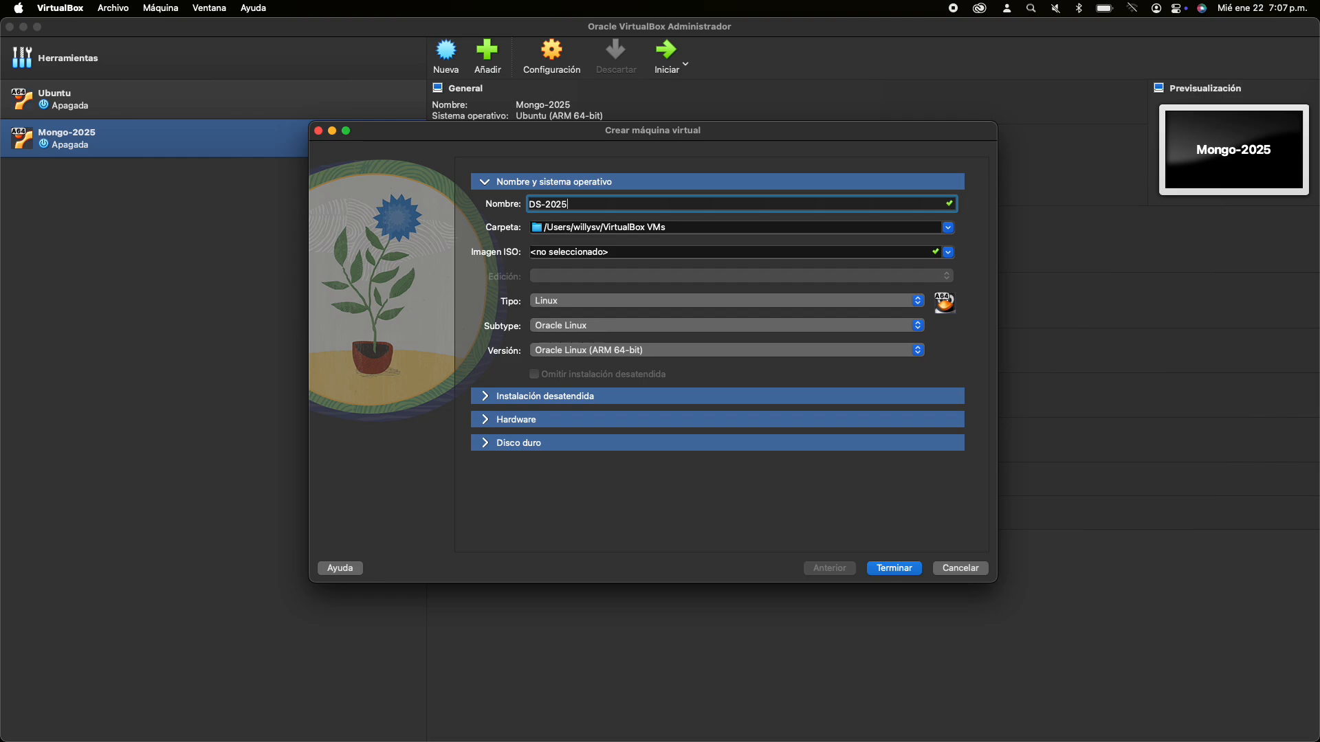
left_click(948, 253)
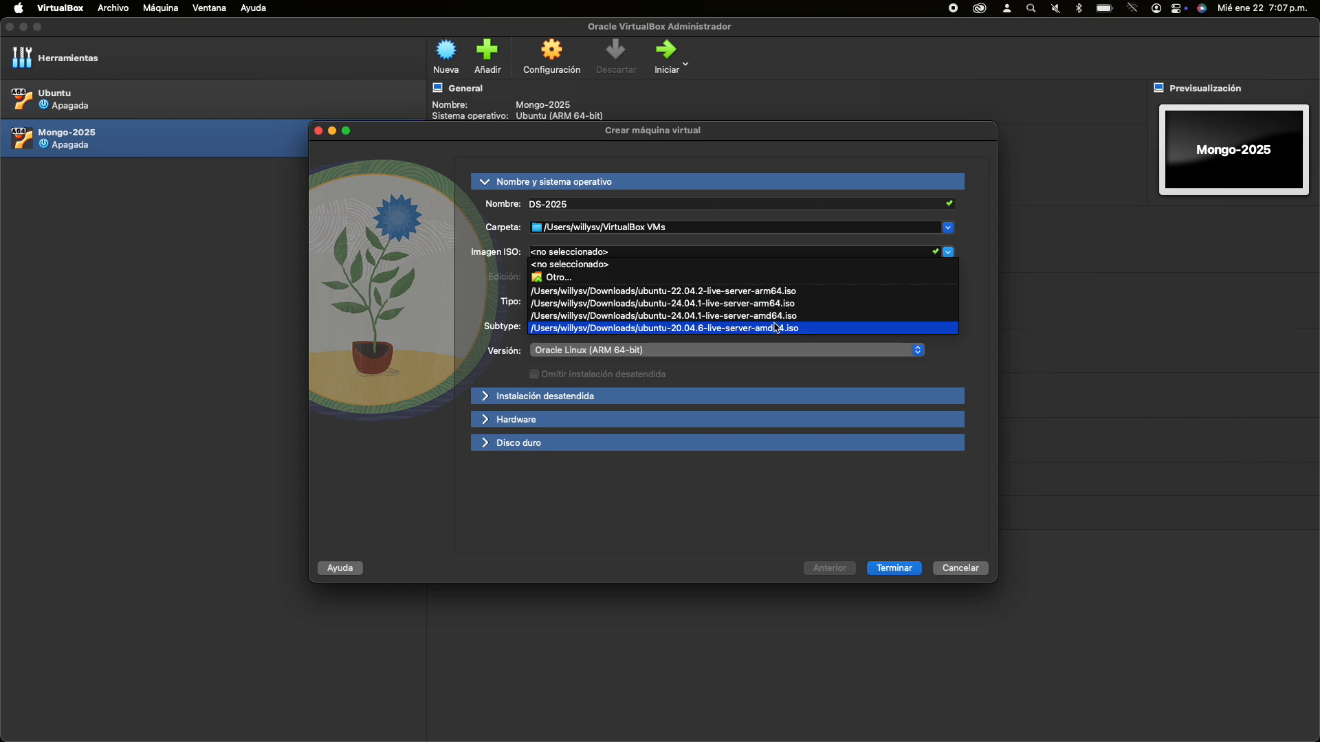
left_click(678, 283)
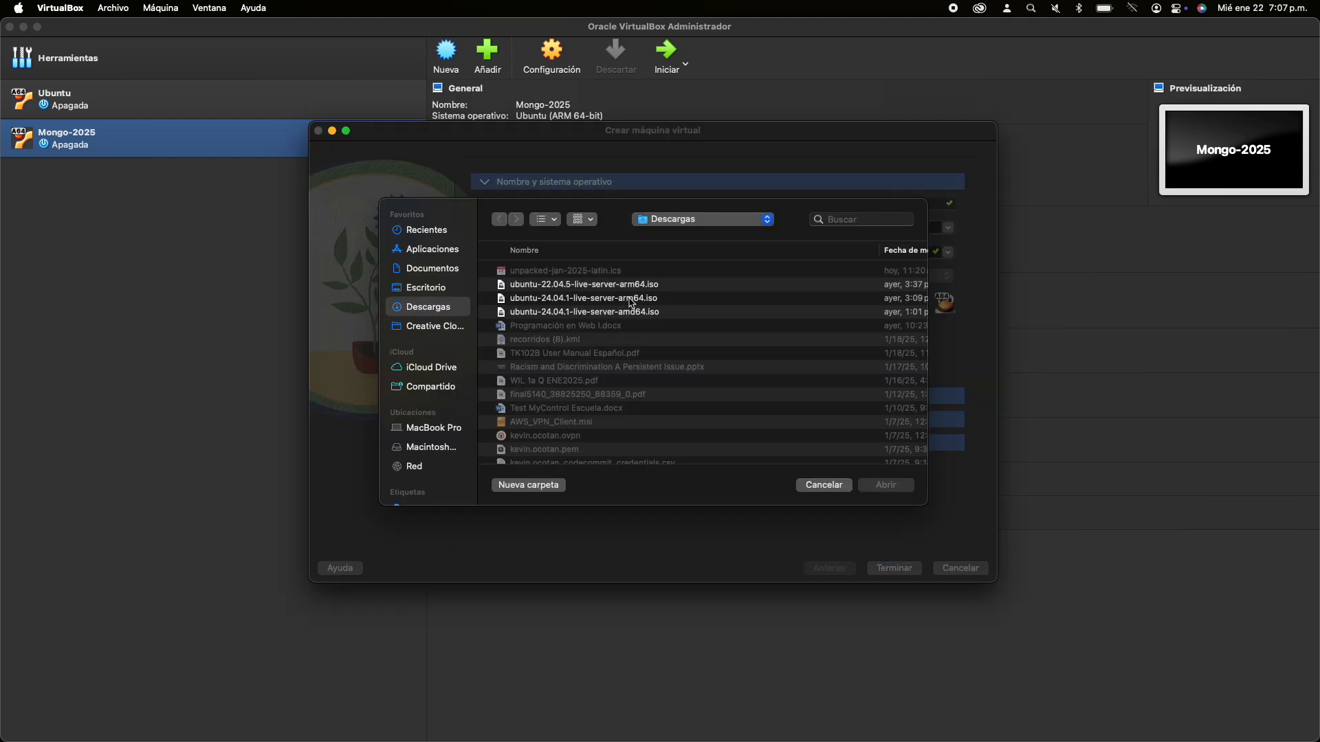
left_click(629, 298)
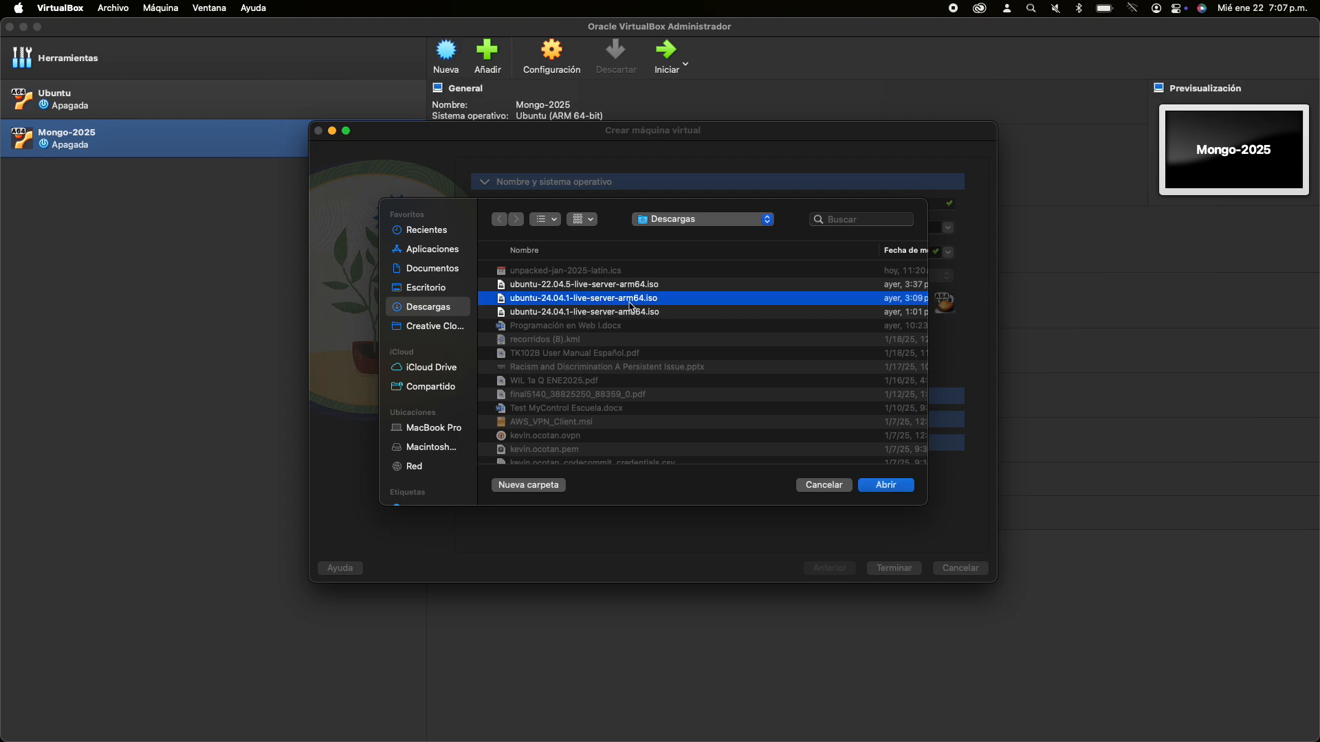
double_click(622, 299)
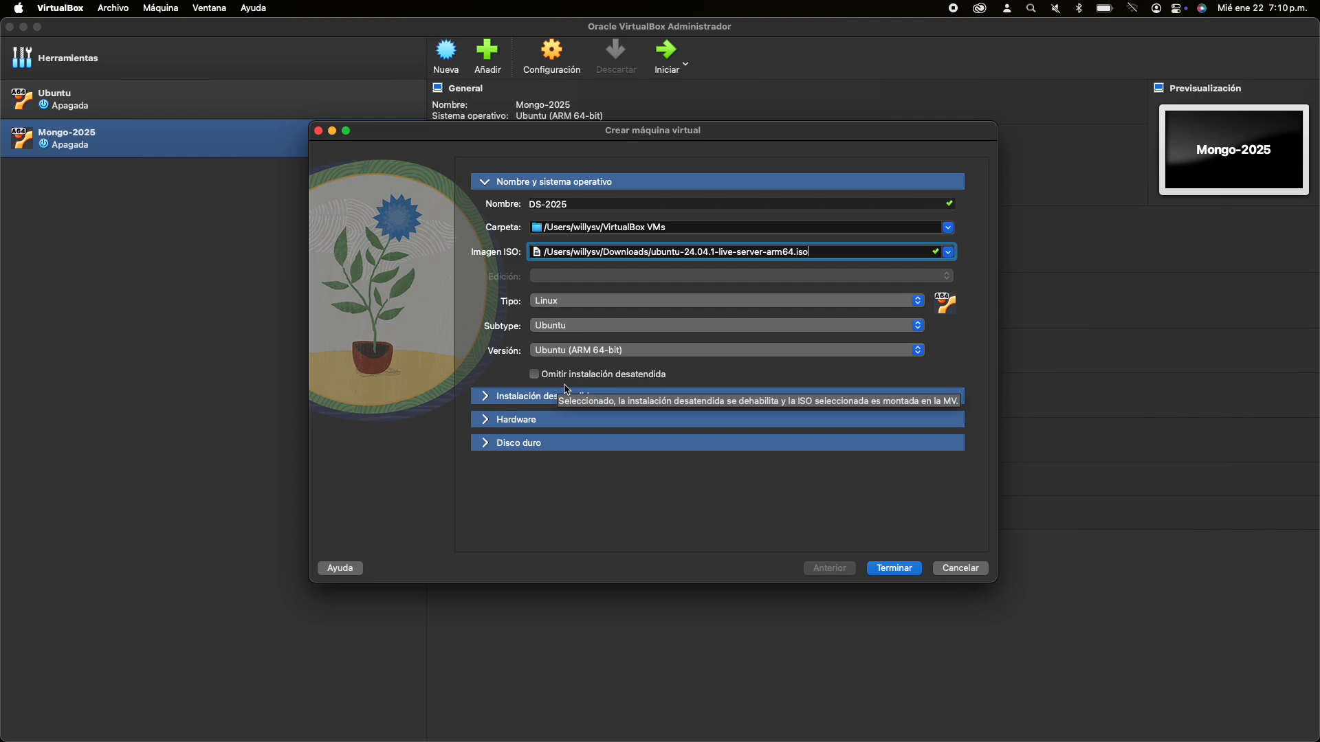
Step: Review the unattended installation settings and enable Omitir instalación desatendida for the new virtual machine
left_click(536, 398)
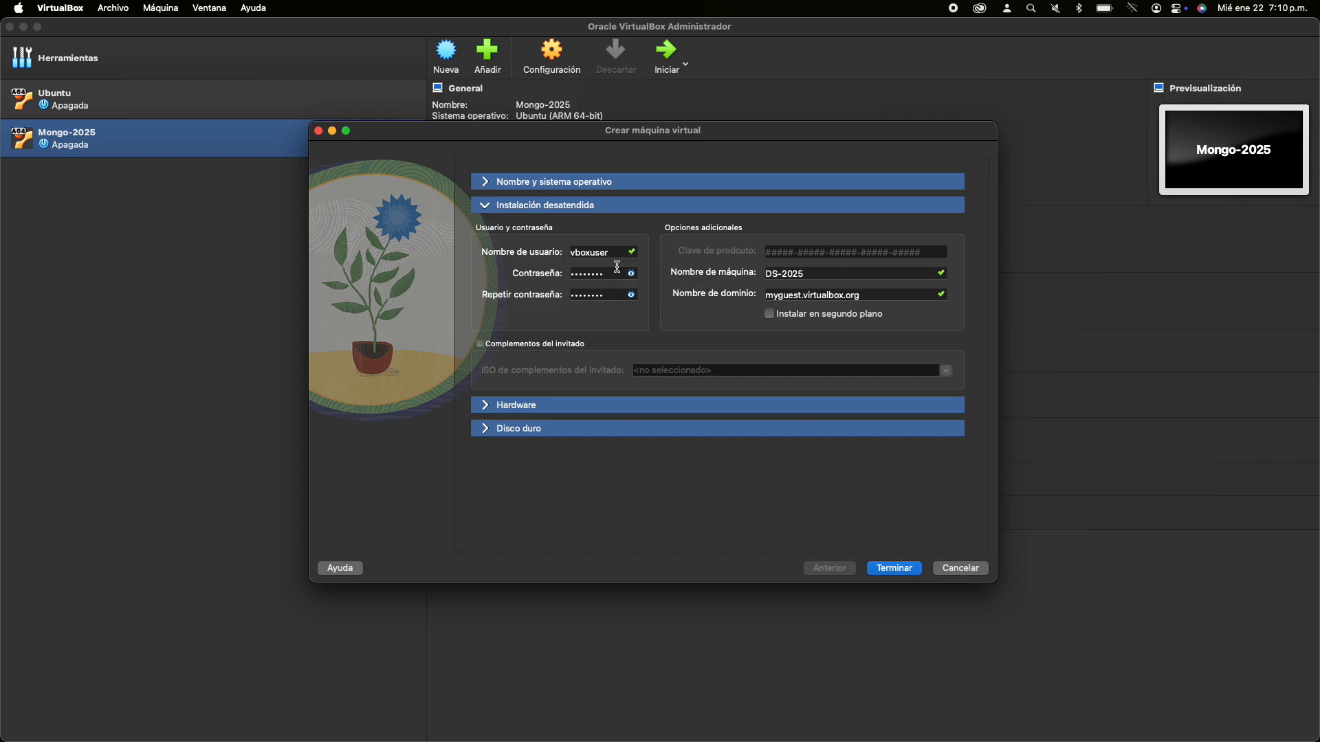
left_click(596, 182)
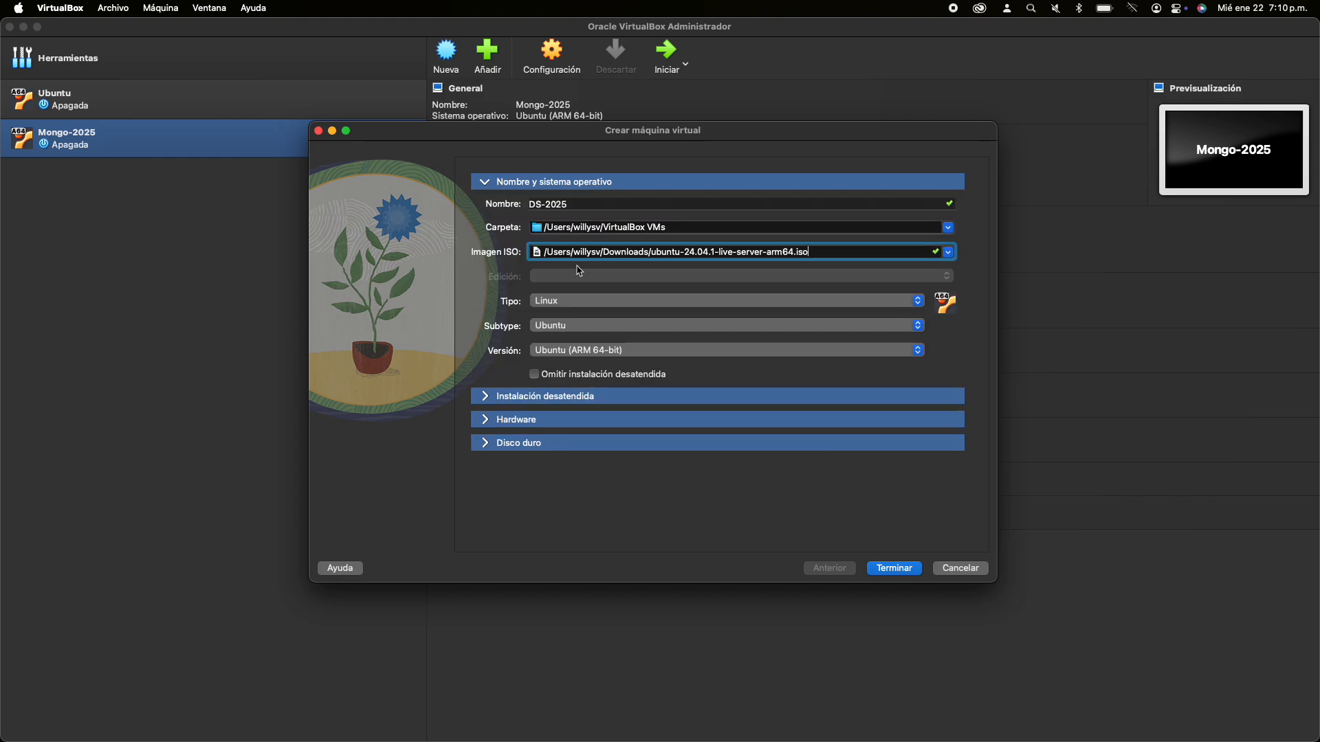
left_click(535, 375)
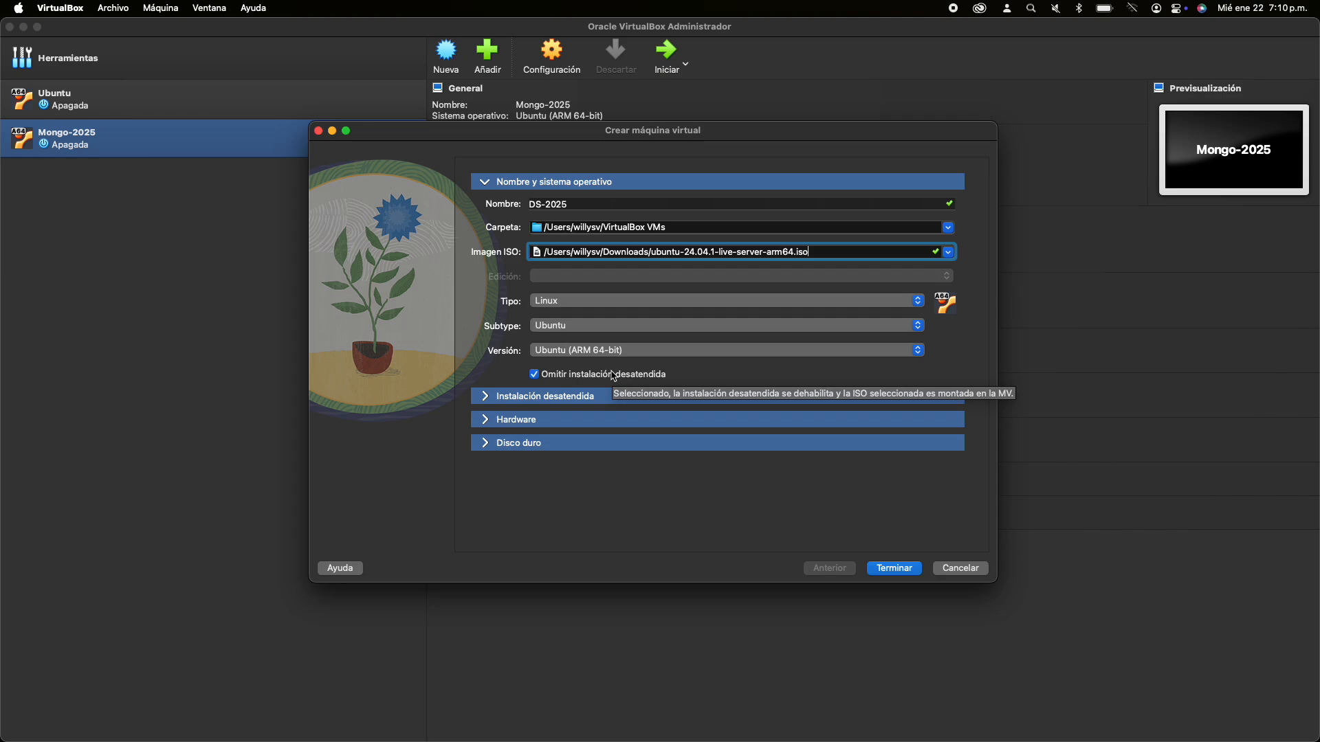
left_click(553, 396)
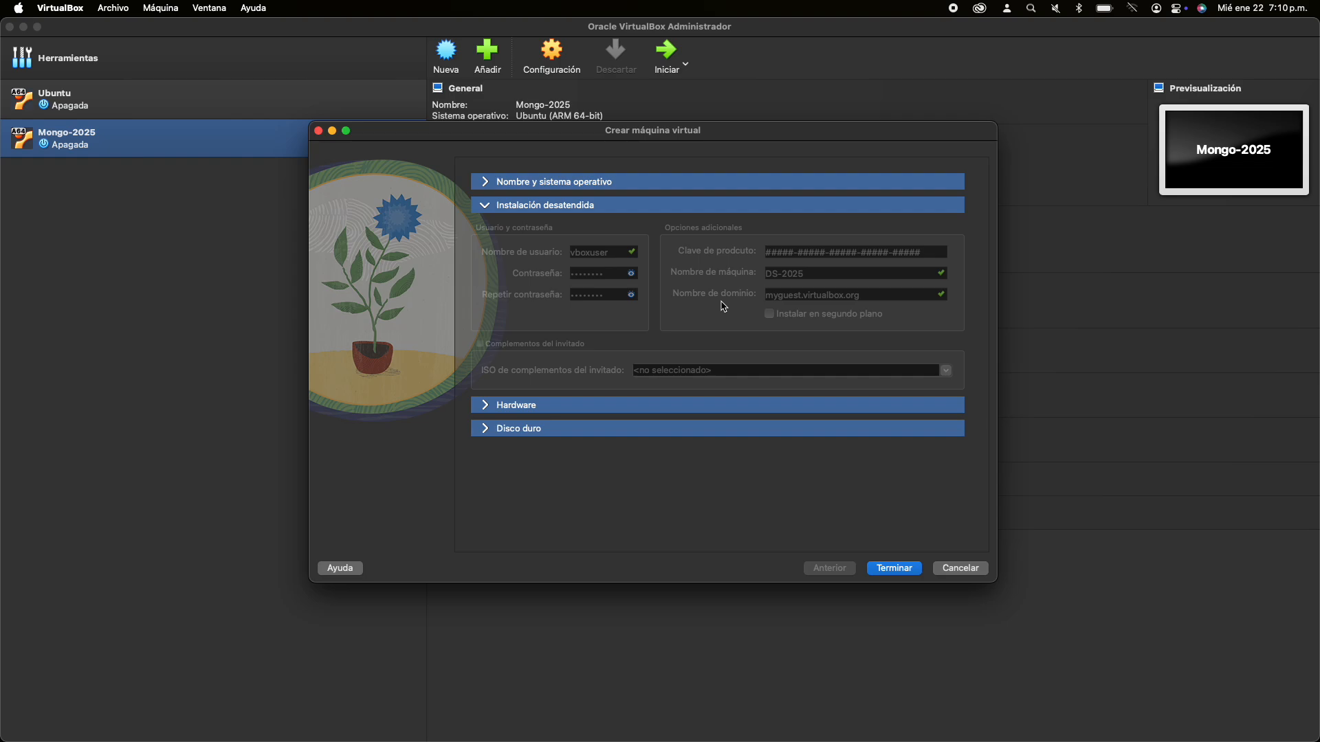
Step: Set the new virtual machine's base memory to 4096 MB and its processors to 2
left_click(529, 406)
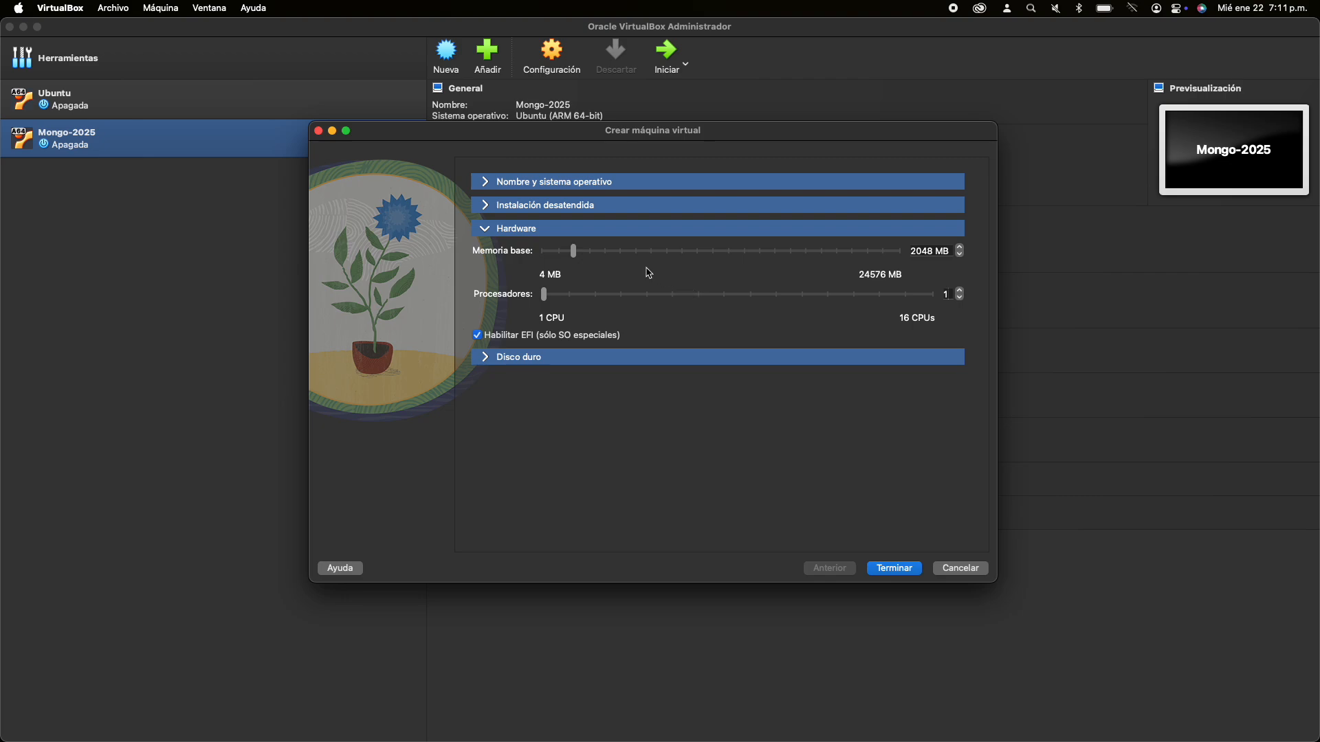
left_click(573, 251)
left_click_drag(573, 253, 605, 257)
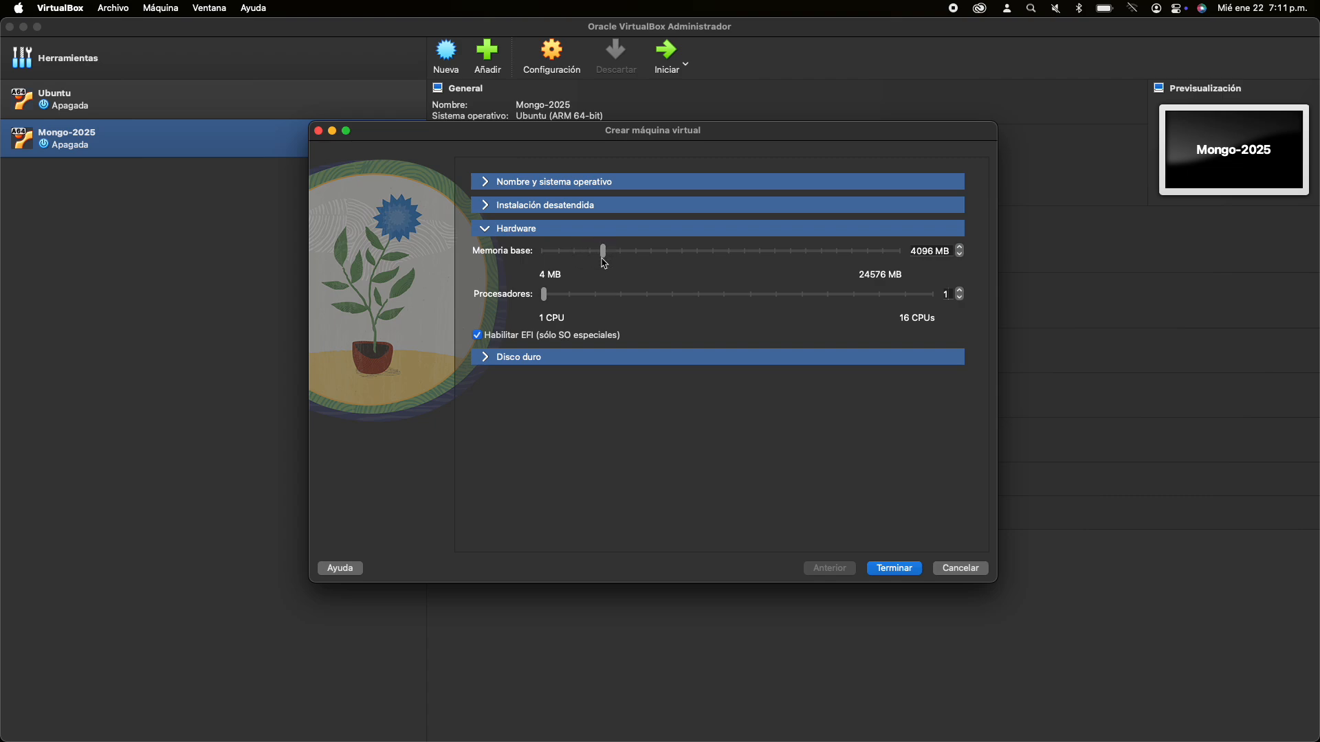
left_click(961, 292)
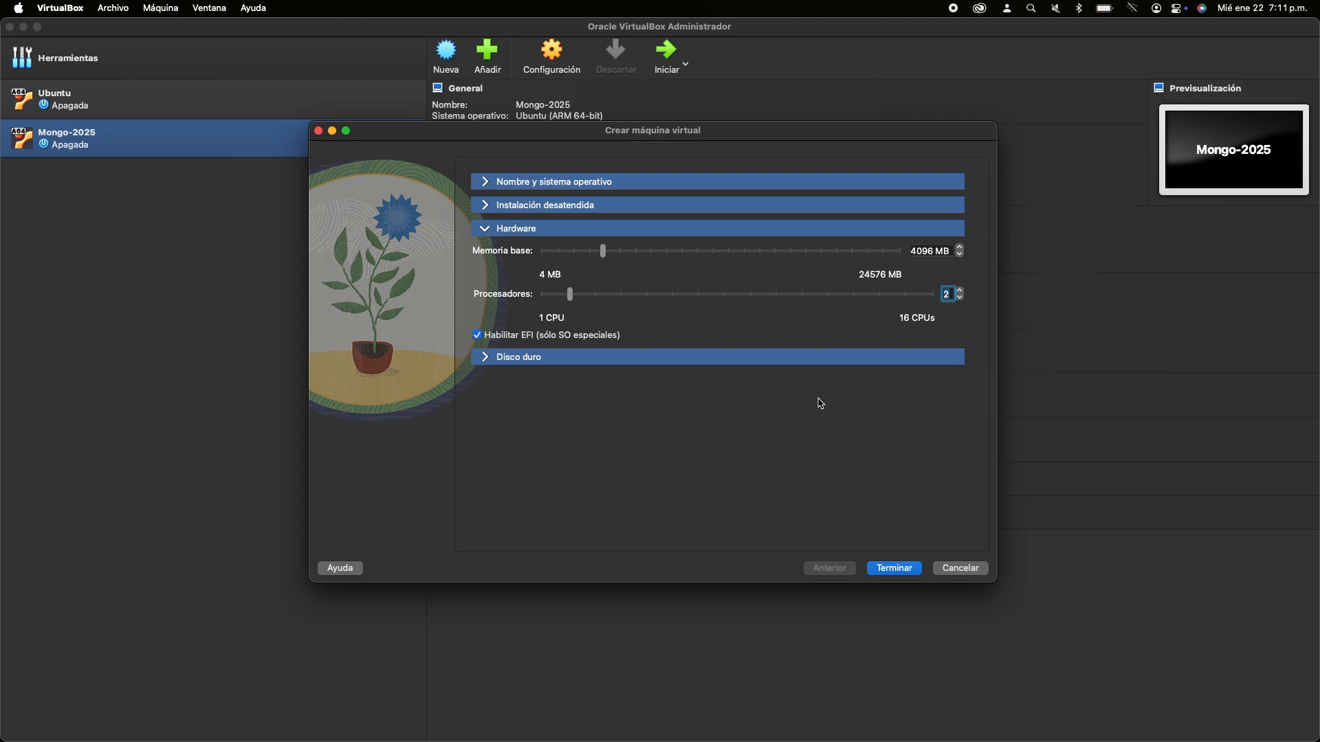
Step: Set the new virtual hard disk to 30 GB in VDI format and finish creating the virtual machine
left_click(541, 361)
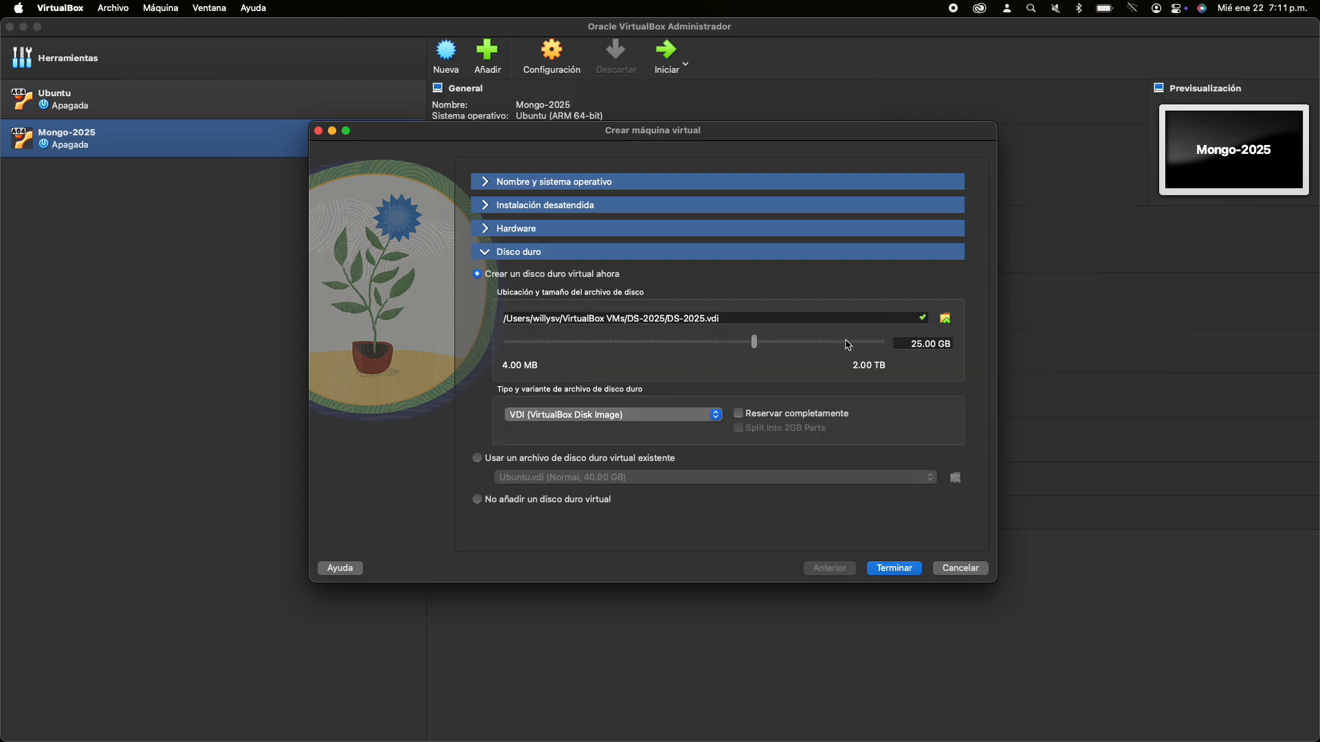
double_click(917, 343)
type("30")
left_click(680, 414)
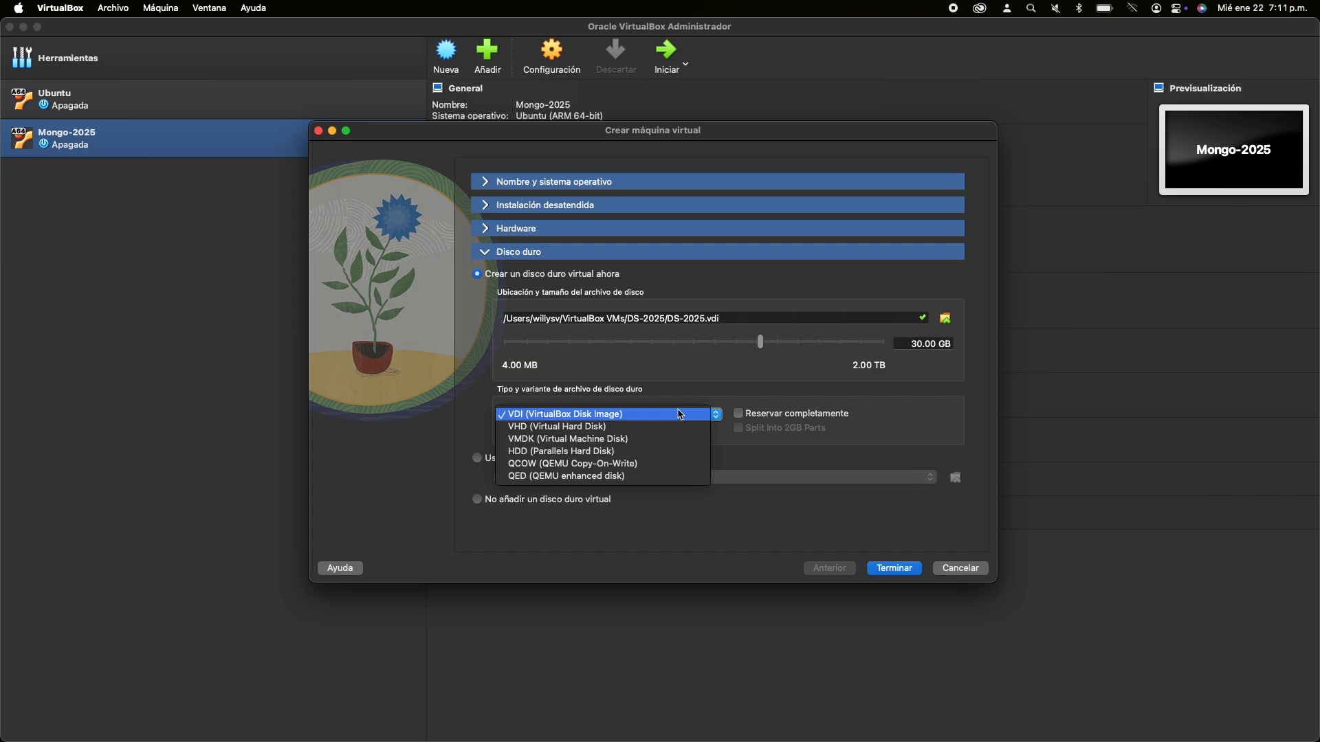
left_click(582, 426)
left_click(586, 420)
left_click(611, 403)
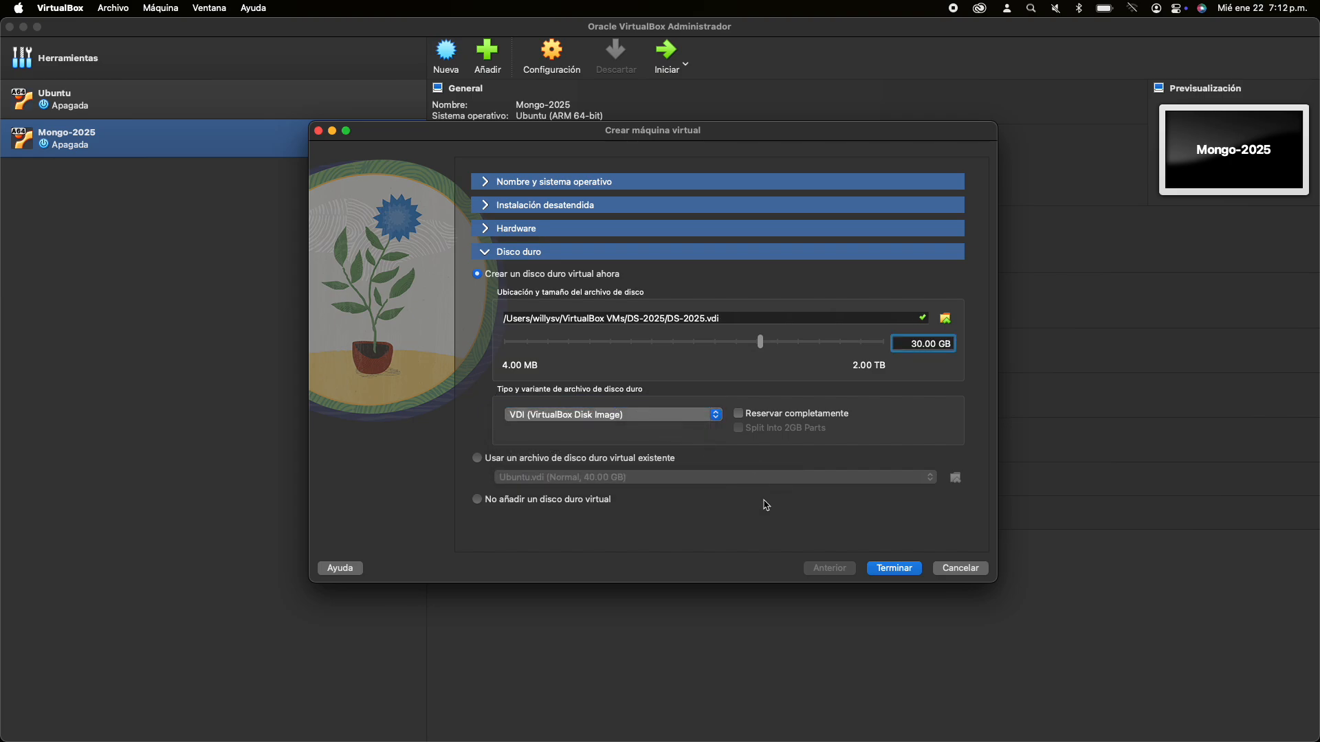
left_click(891, 573)
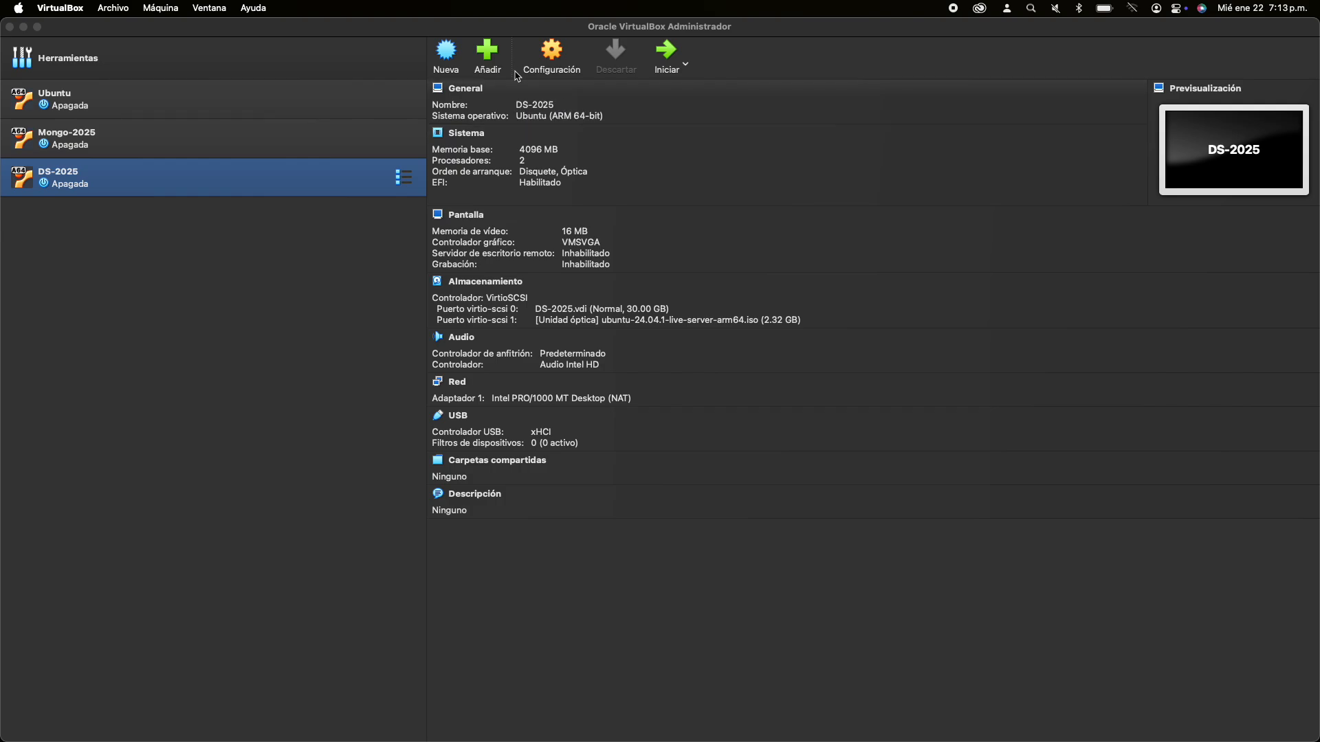
Step: Enable DS-2025's network adapter 2 connected to Red sólo anfitrión, accept the settings and start the virtual machine
left_click(551, 66)
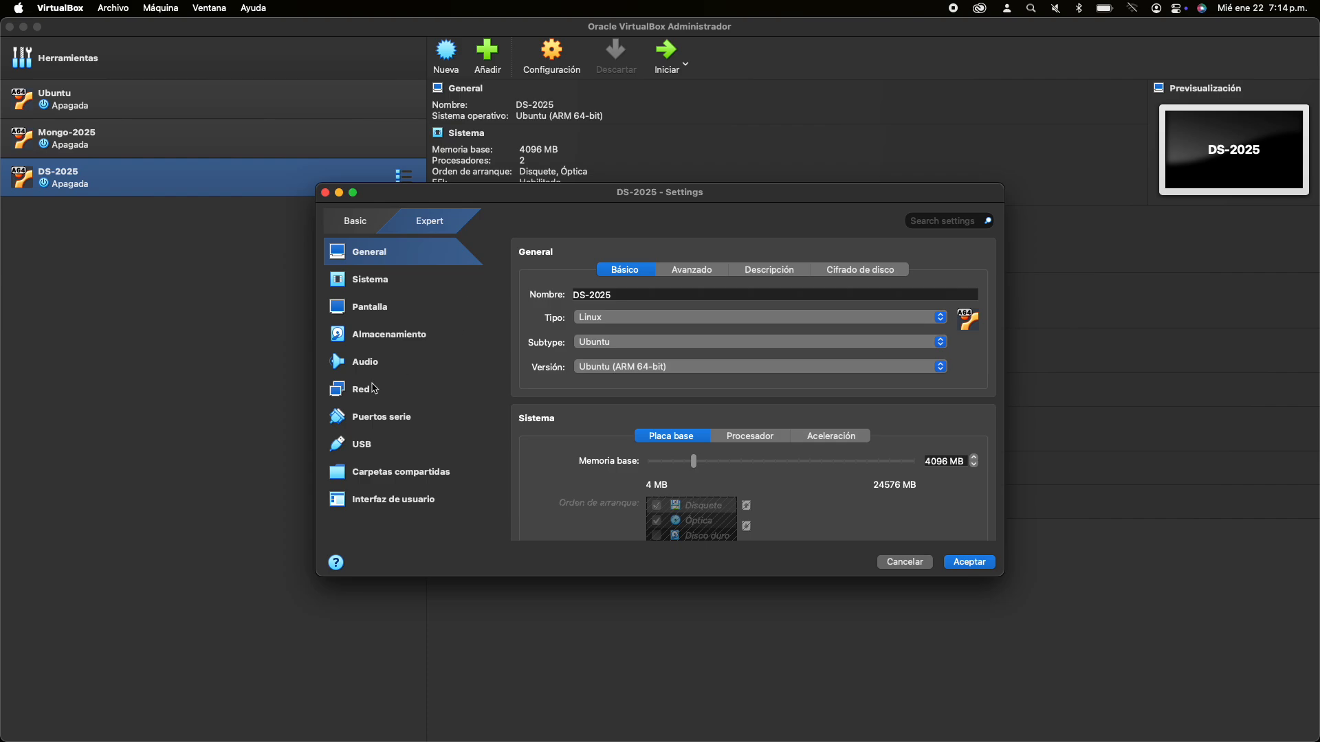
left_click(374, 389)
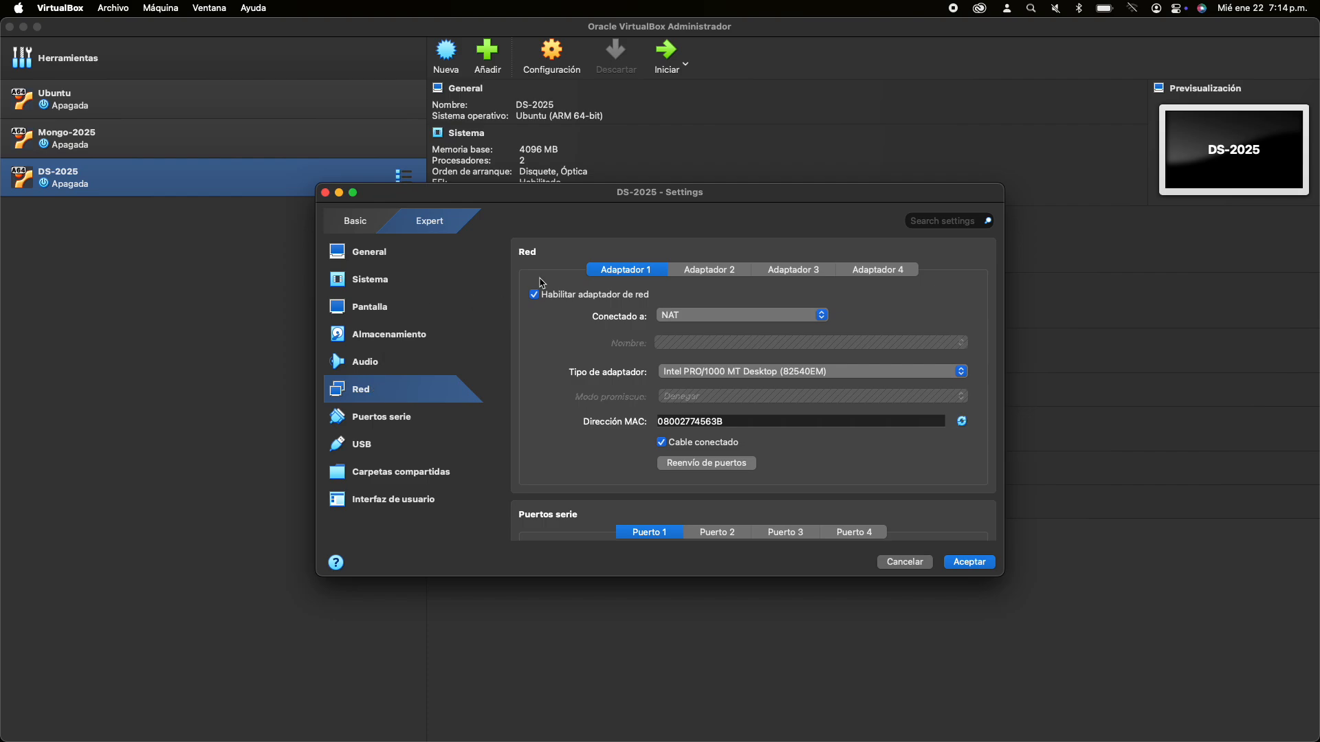
left_click(703, 278)
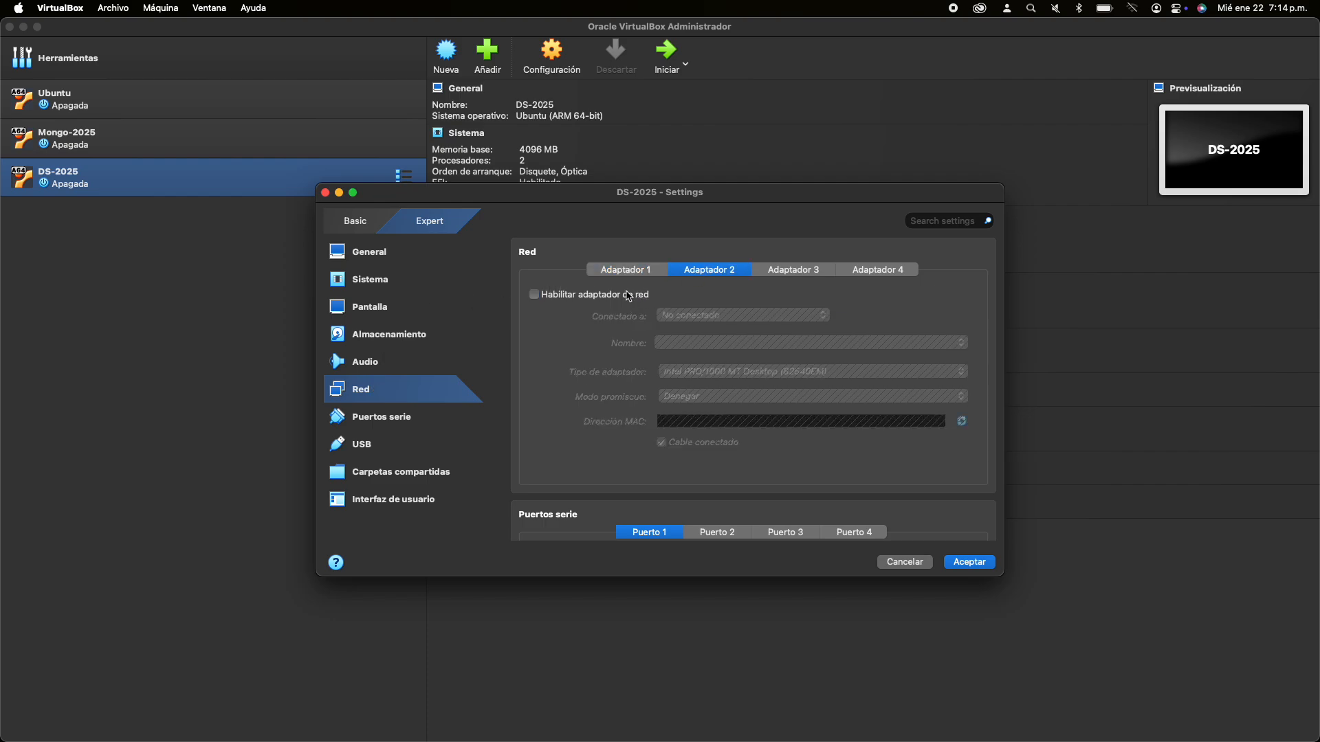
left_click(579, 296)
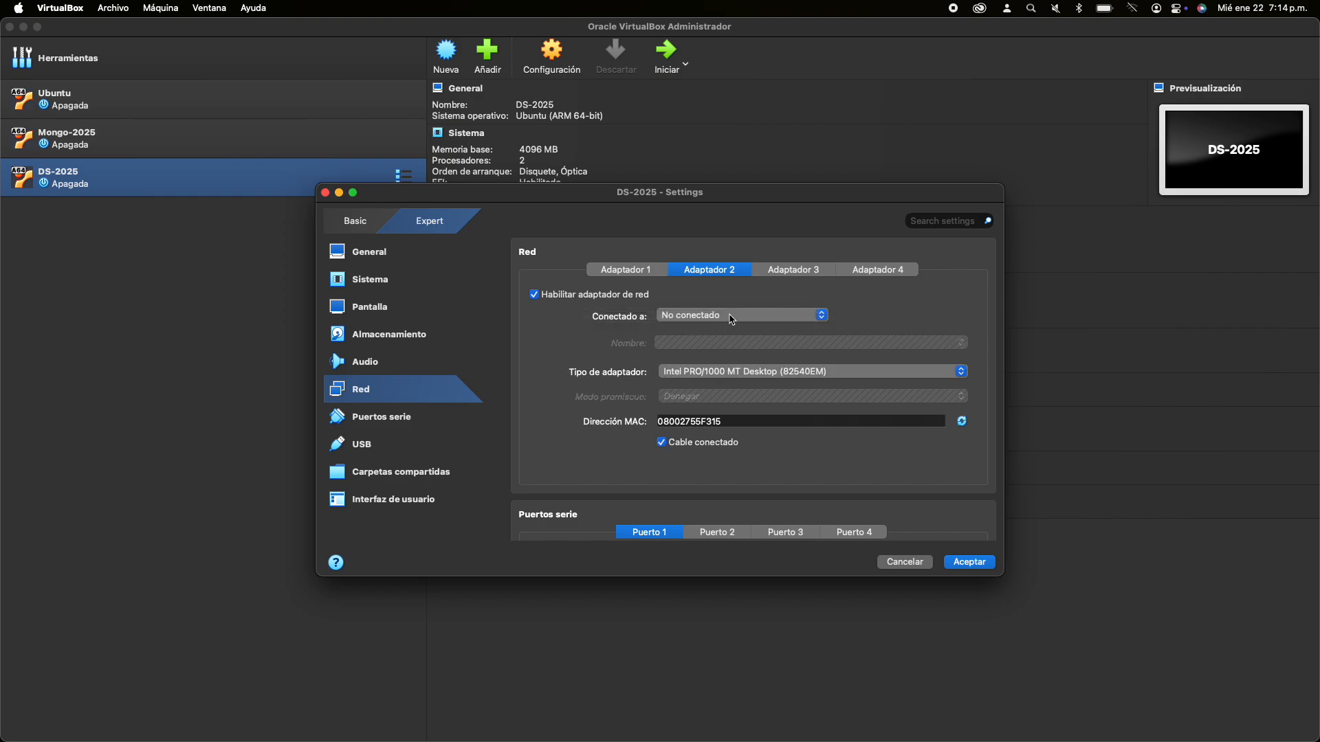
left_click(731, 317)
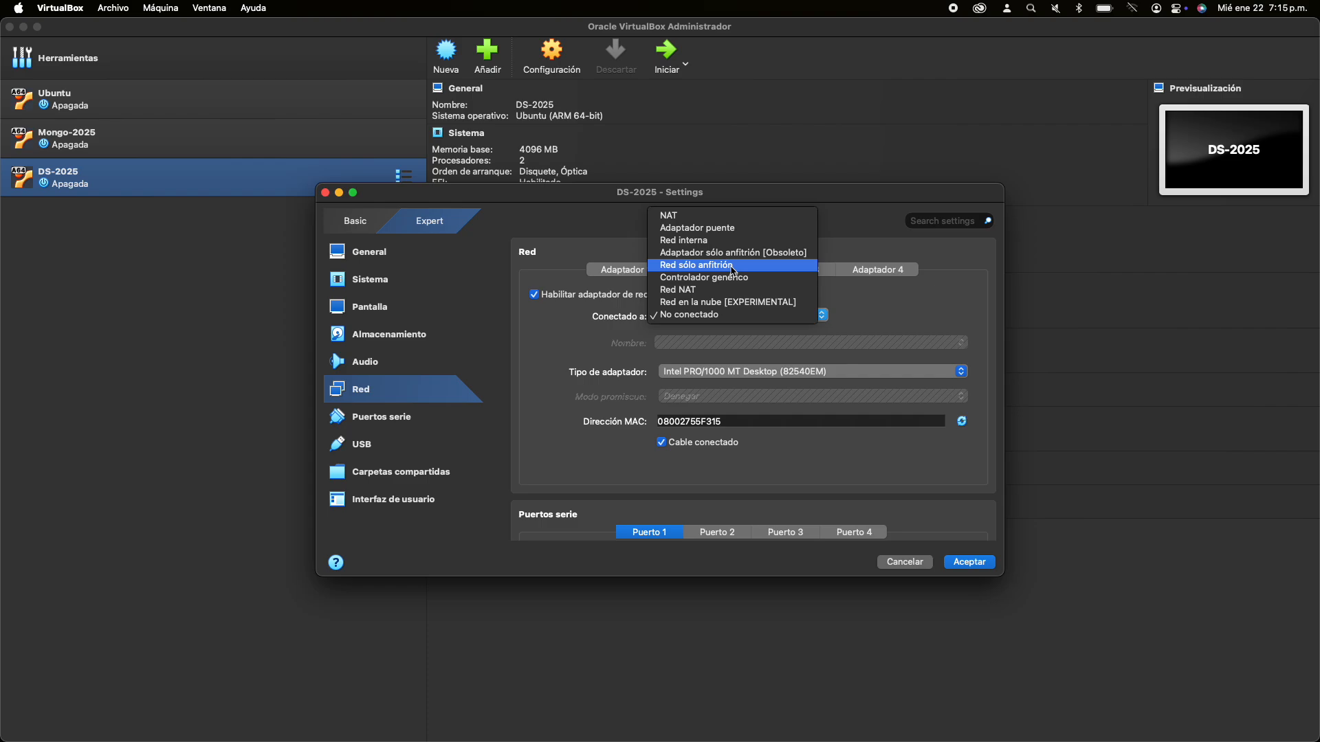
left_click(734, 266)
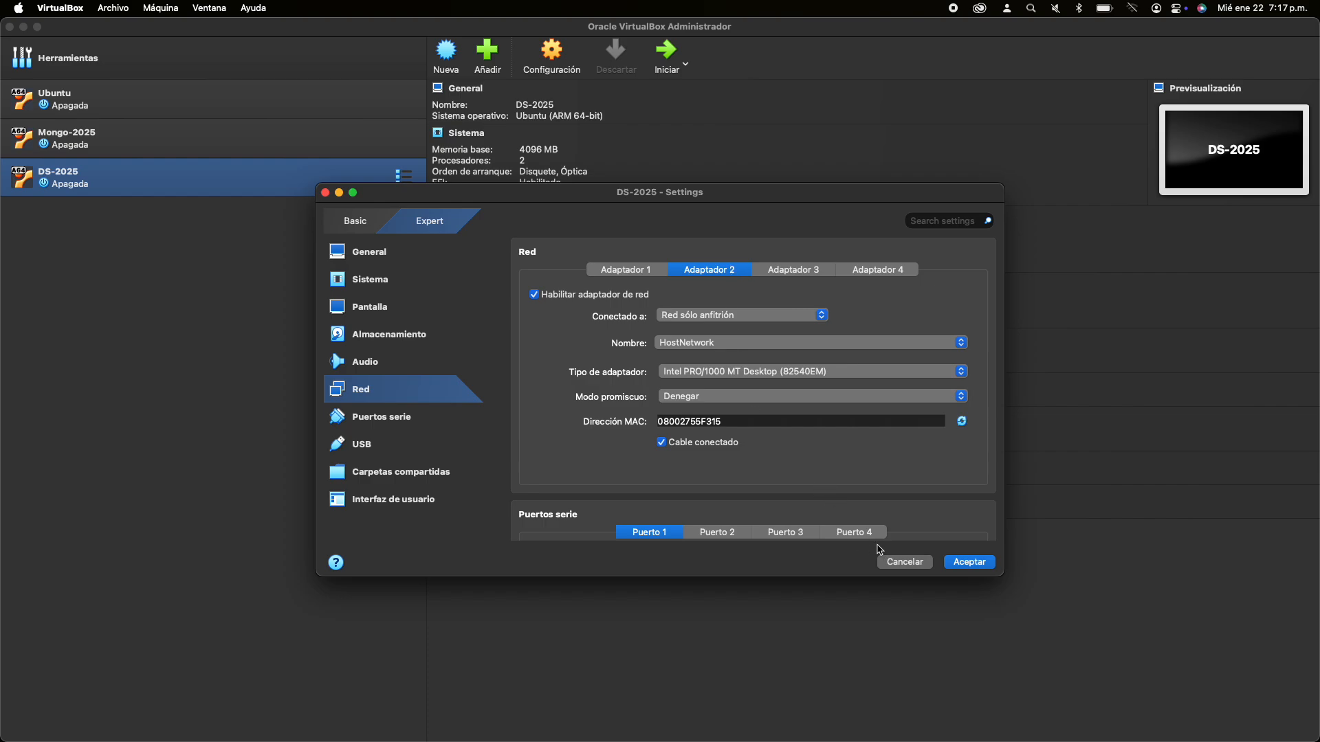
left_click(970, 562)
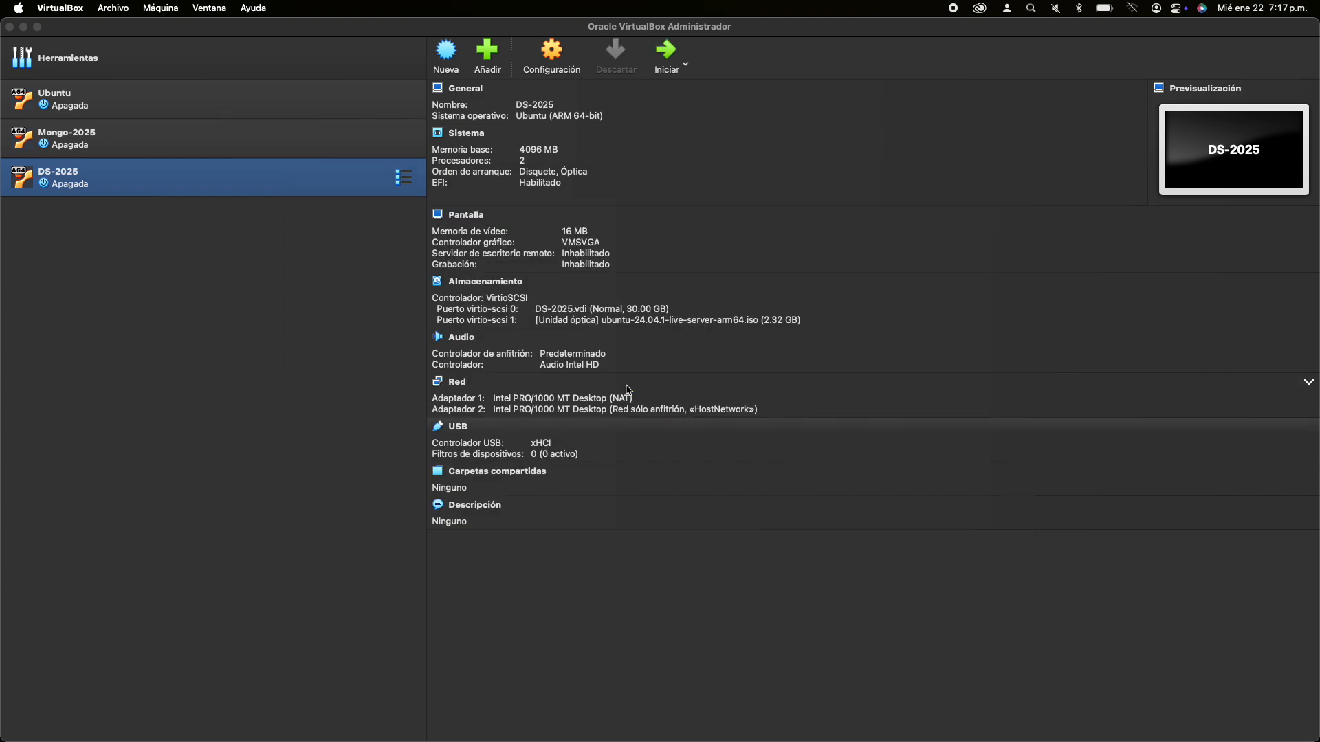
left_click(663, 56)
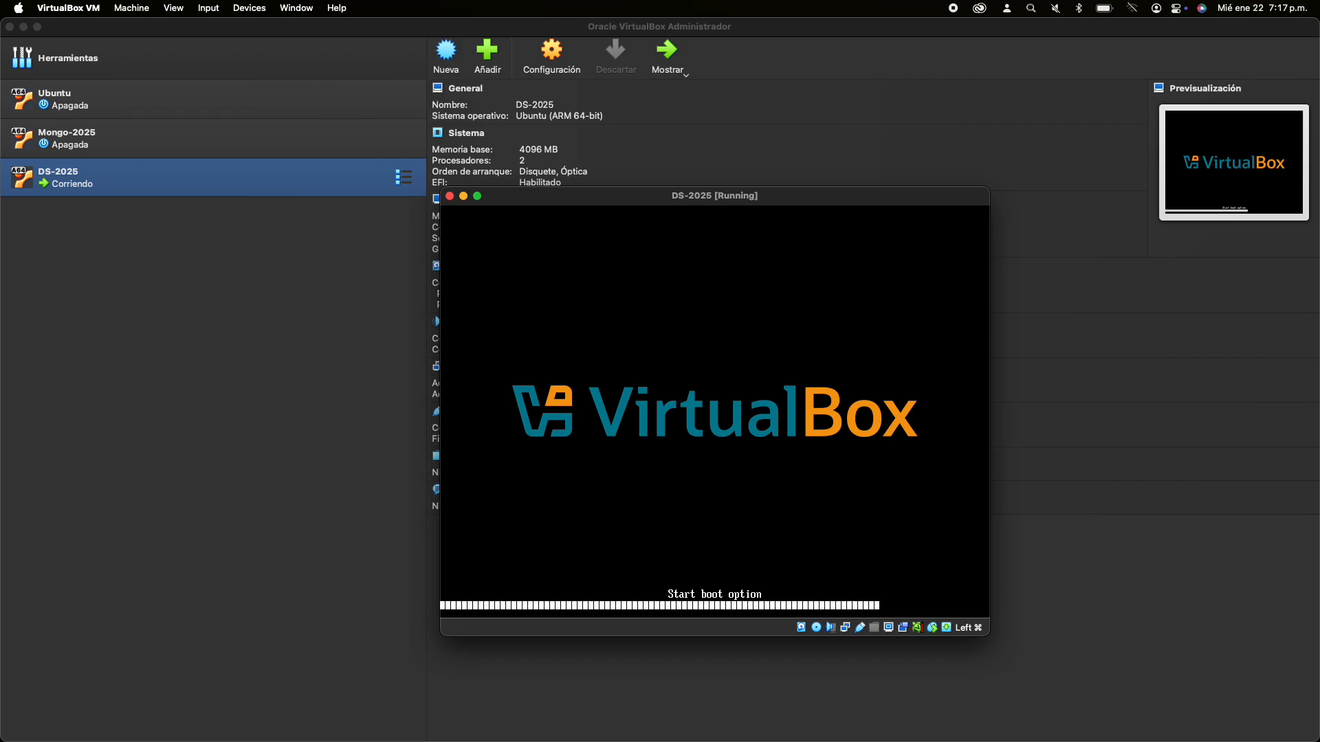
Step: Enlarge the DS-2025 window to fill the screen and boot the Try or Install Ubuntu Server entry
key("Down")
key("Up")
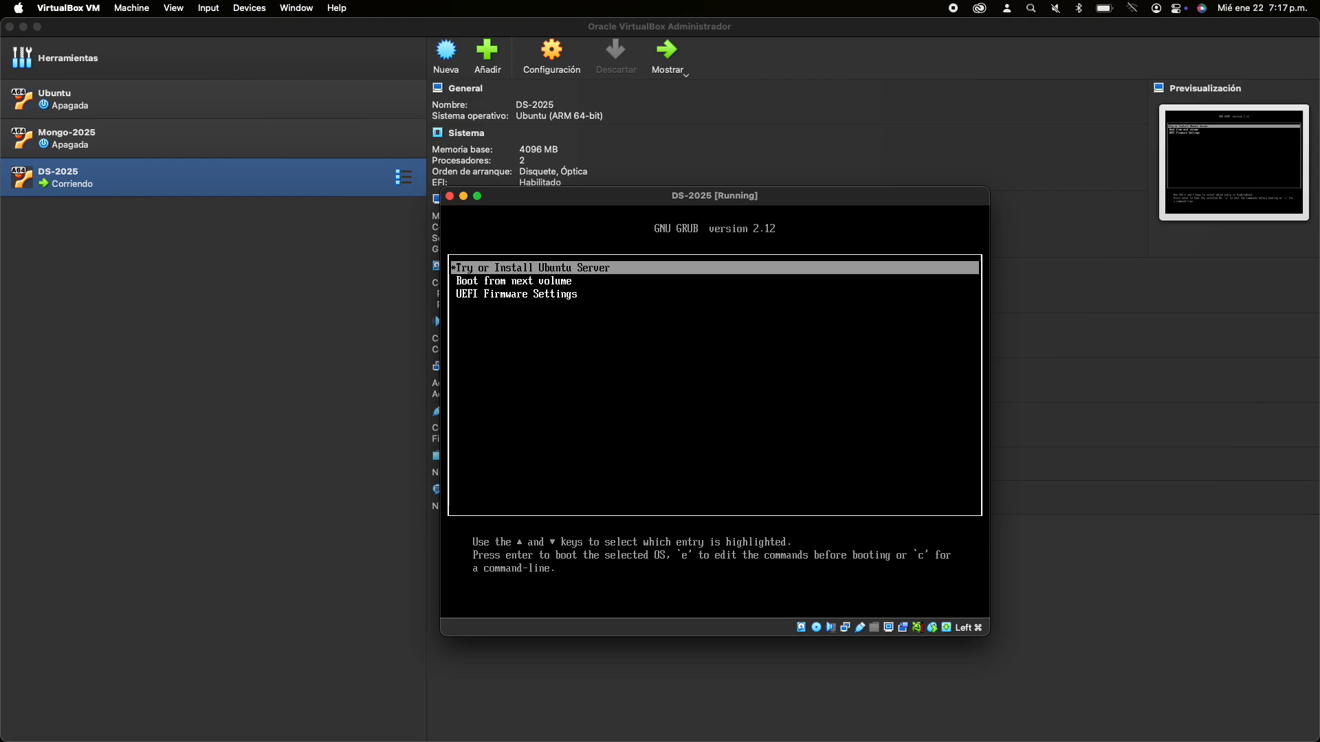
double_click(643, 201)
key("Down")
key("Up")
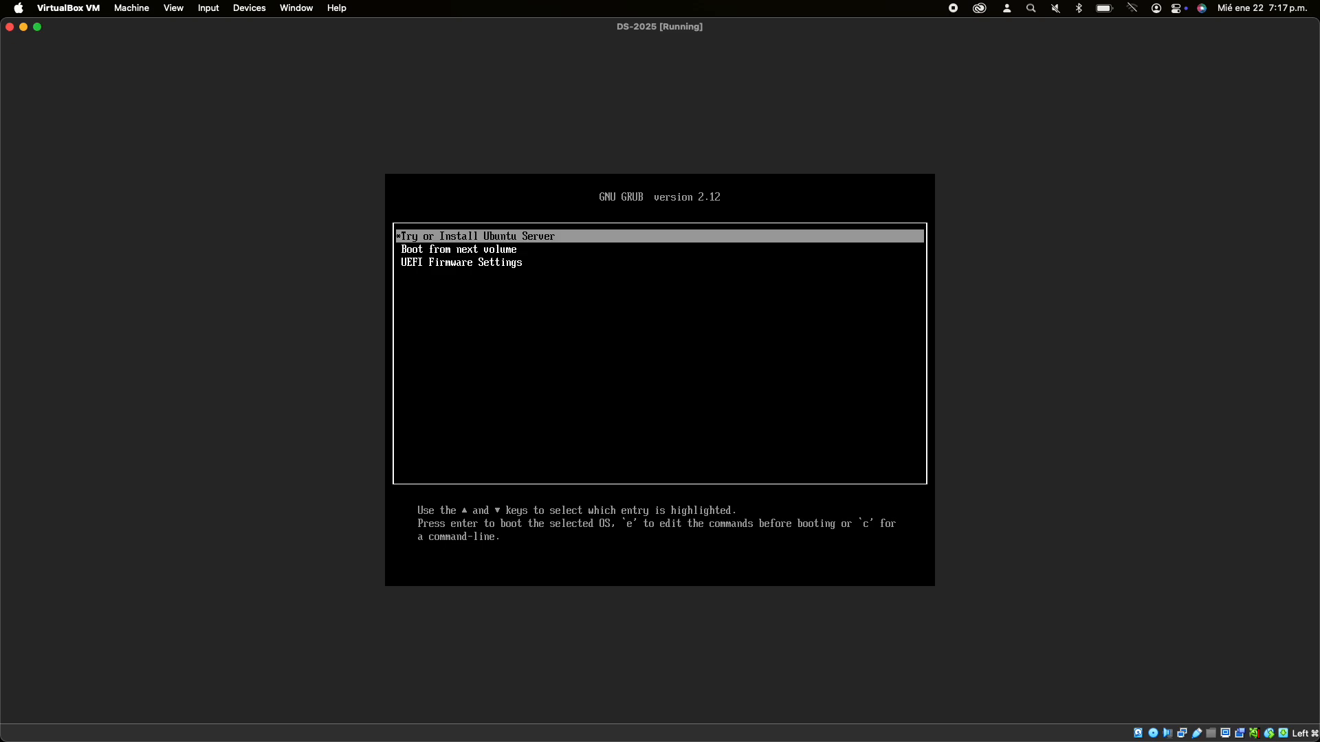
key("Return")
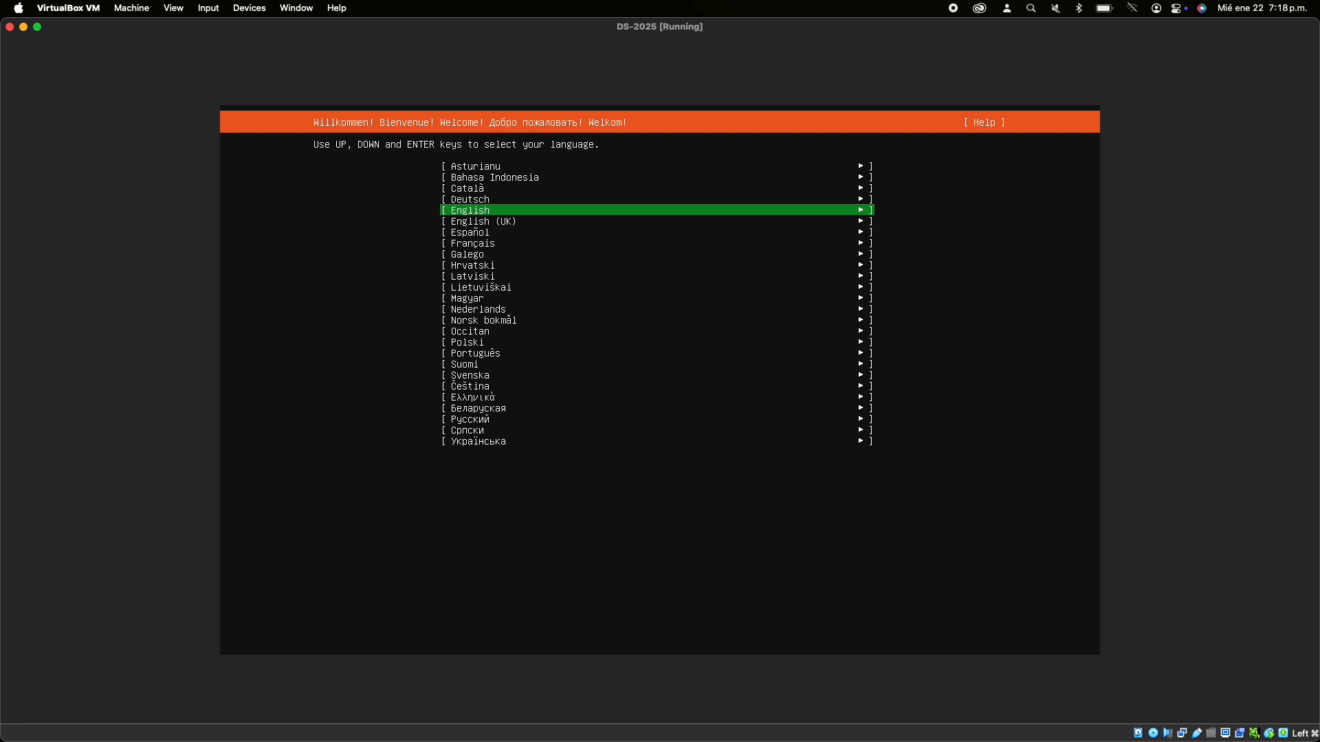
Step: Choose English as the installer language, without updating the installer, and keep the English (US) keyboard layout and variant
key("Return")
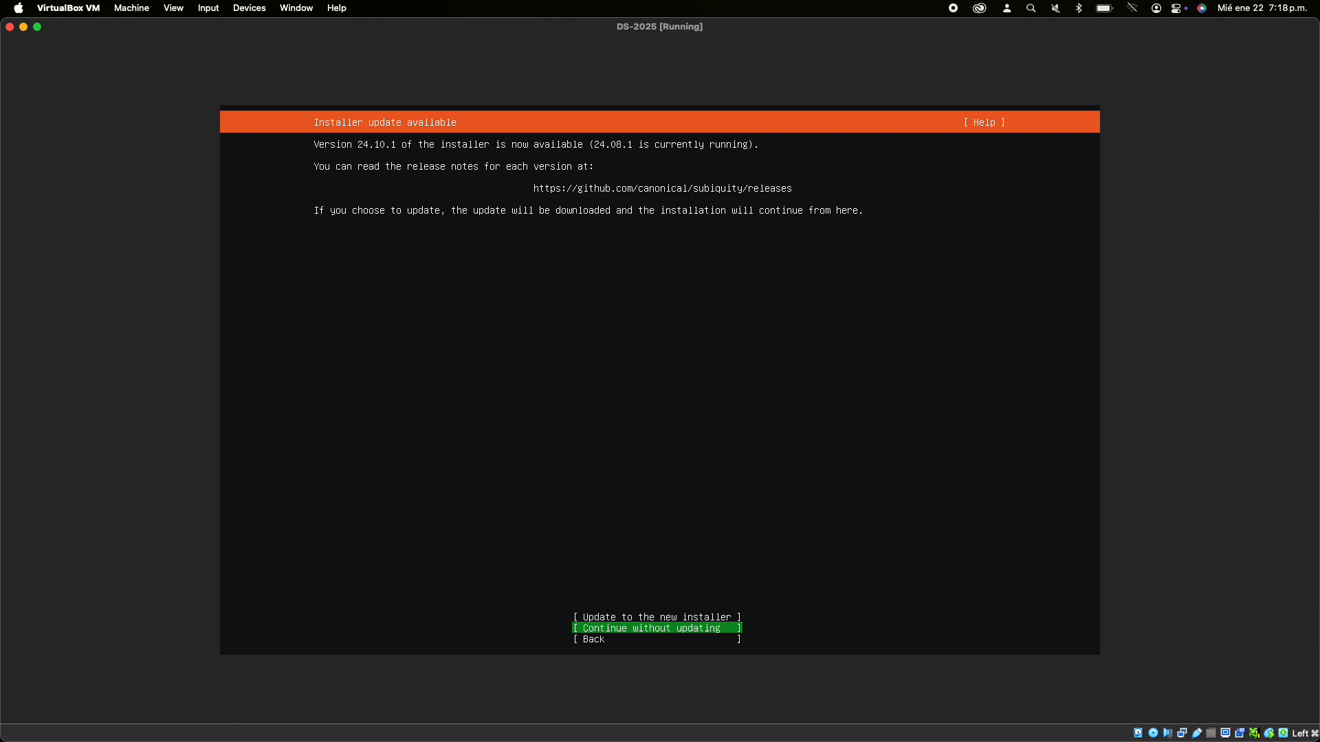
key("Return")
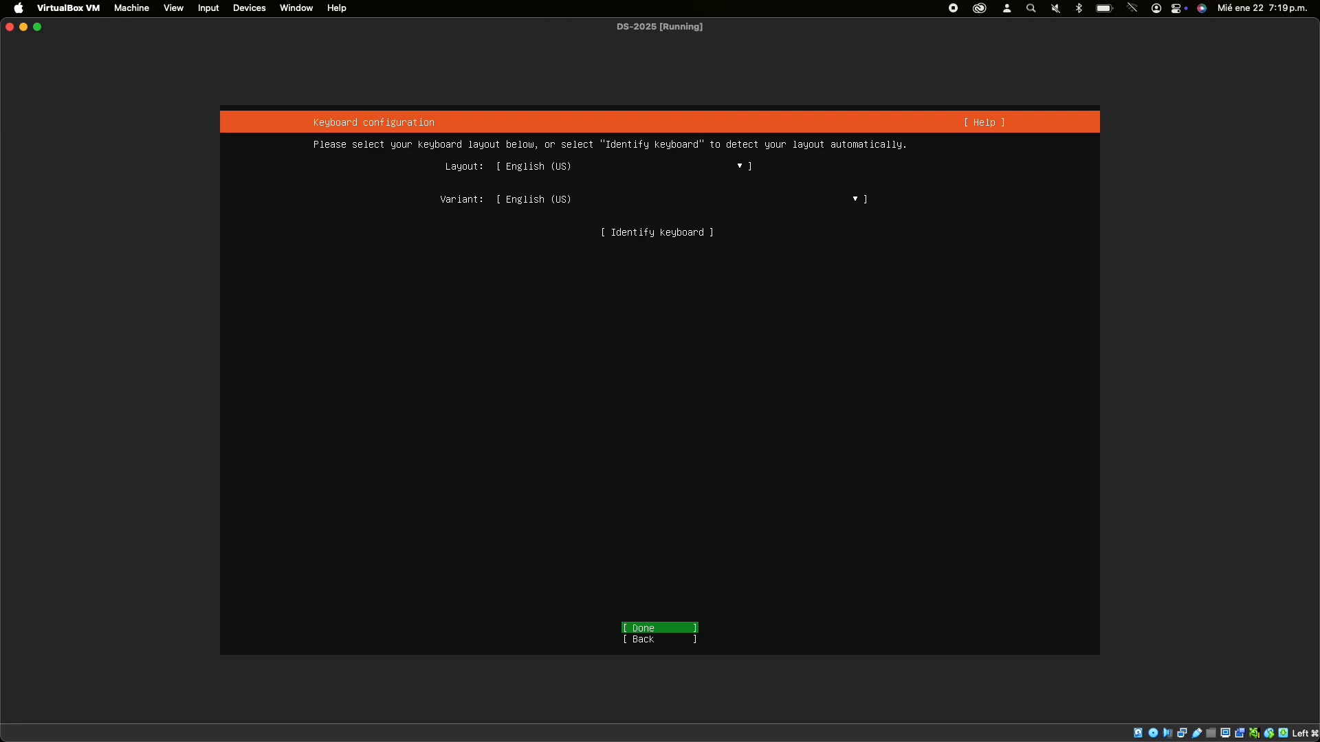
key("Return")
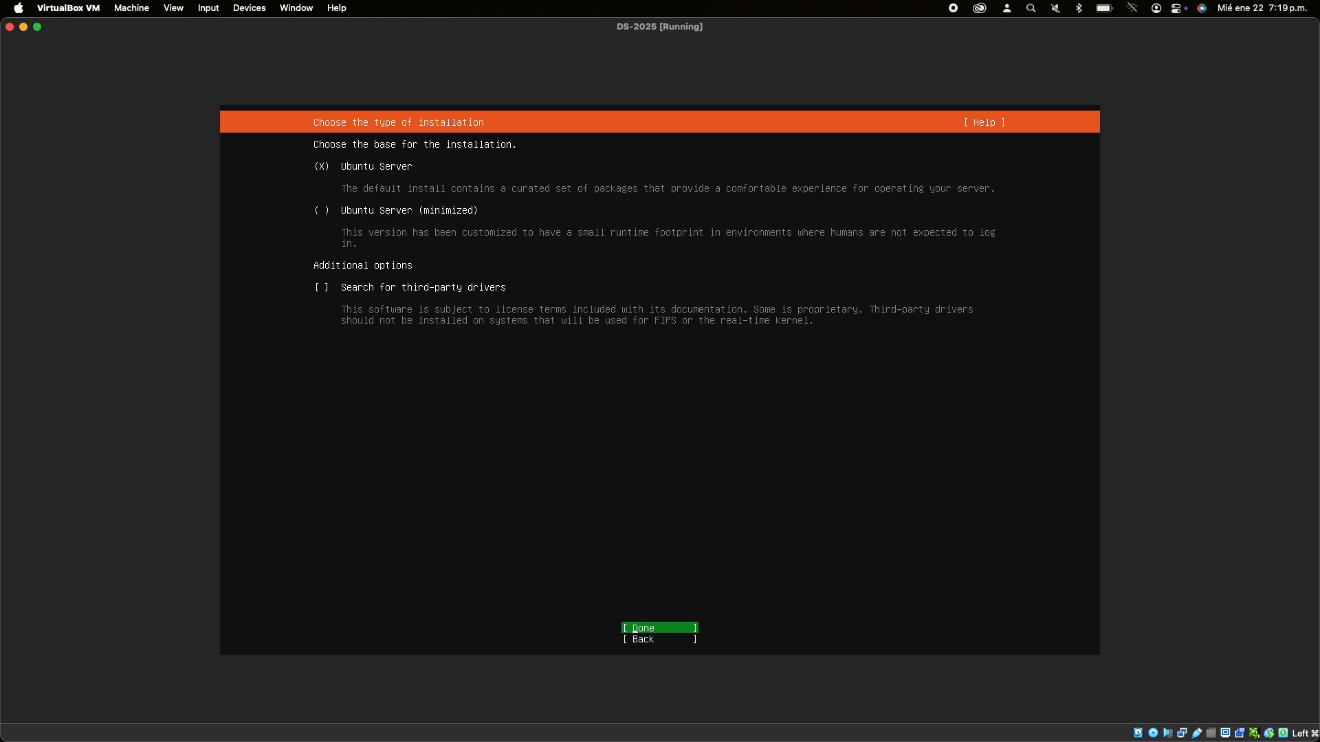
Step: Keep Ubuntu Server as the installation base and accept the default network, blank proxy and archive mirror settings
key("Return")
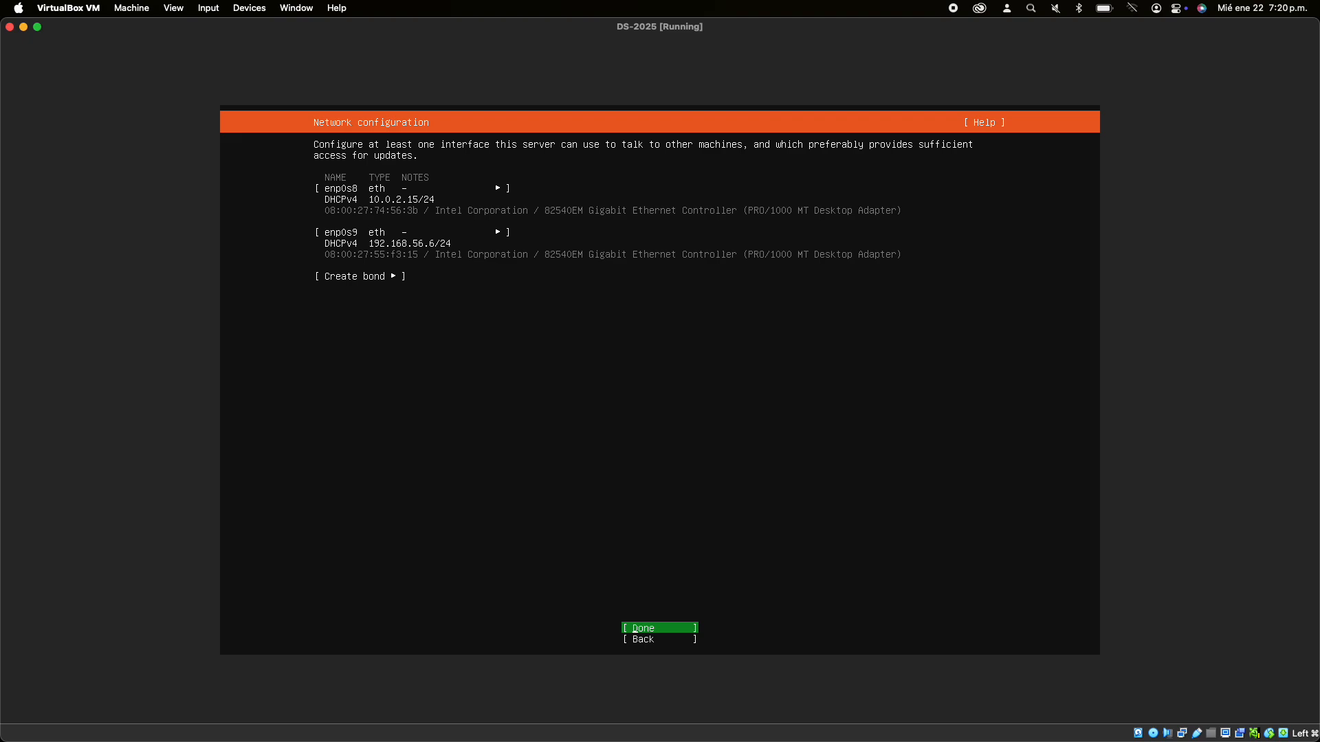
key("Return")
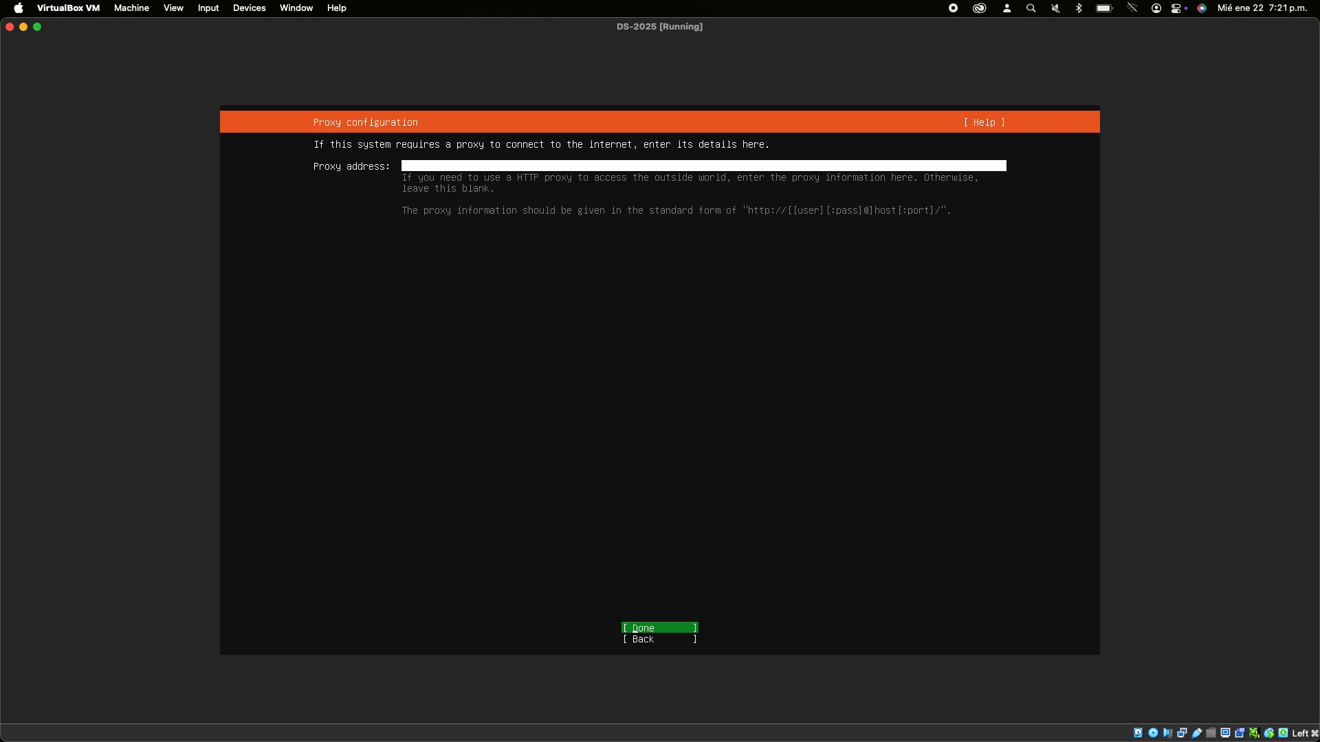
key("Return")
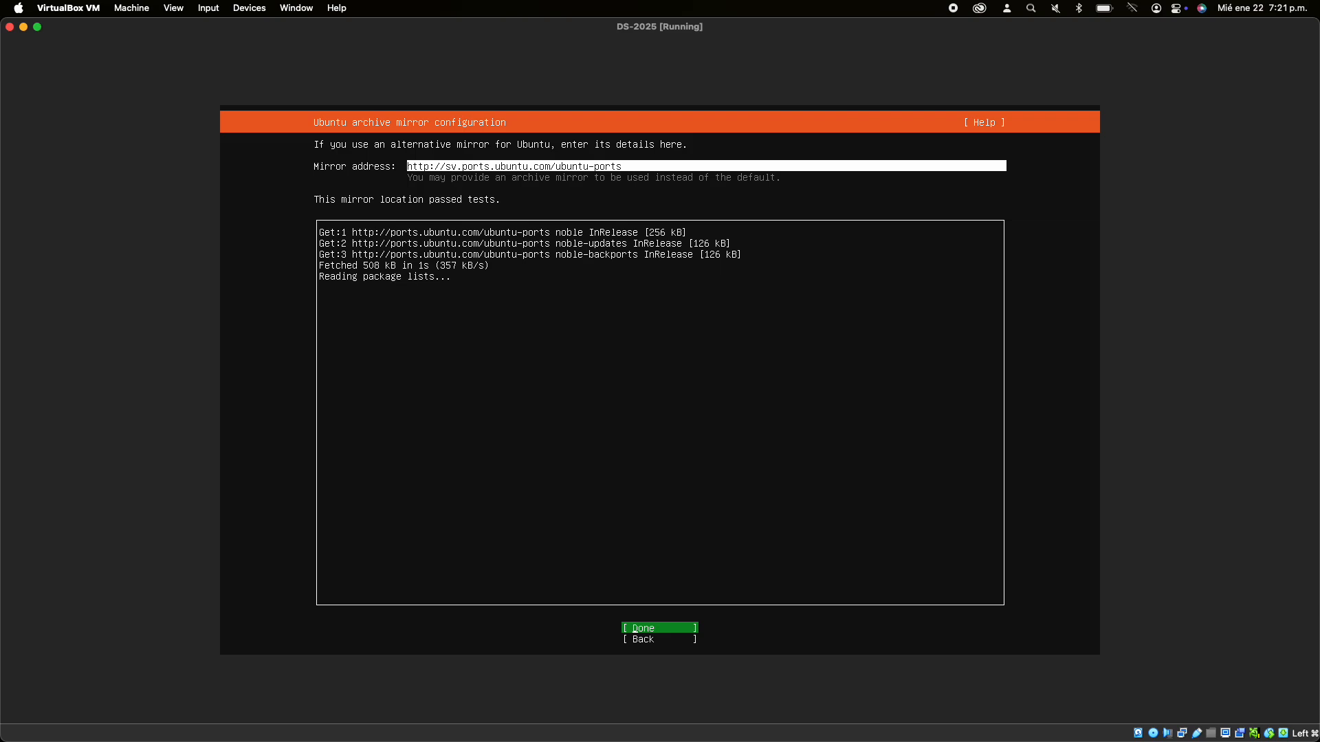
key("Return")
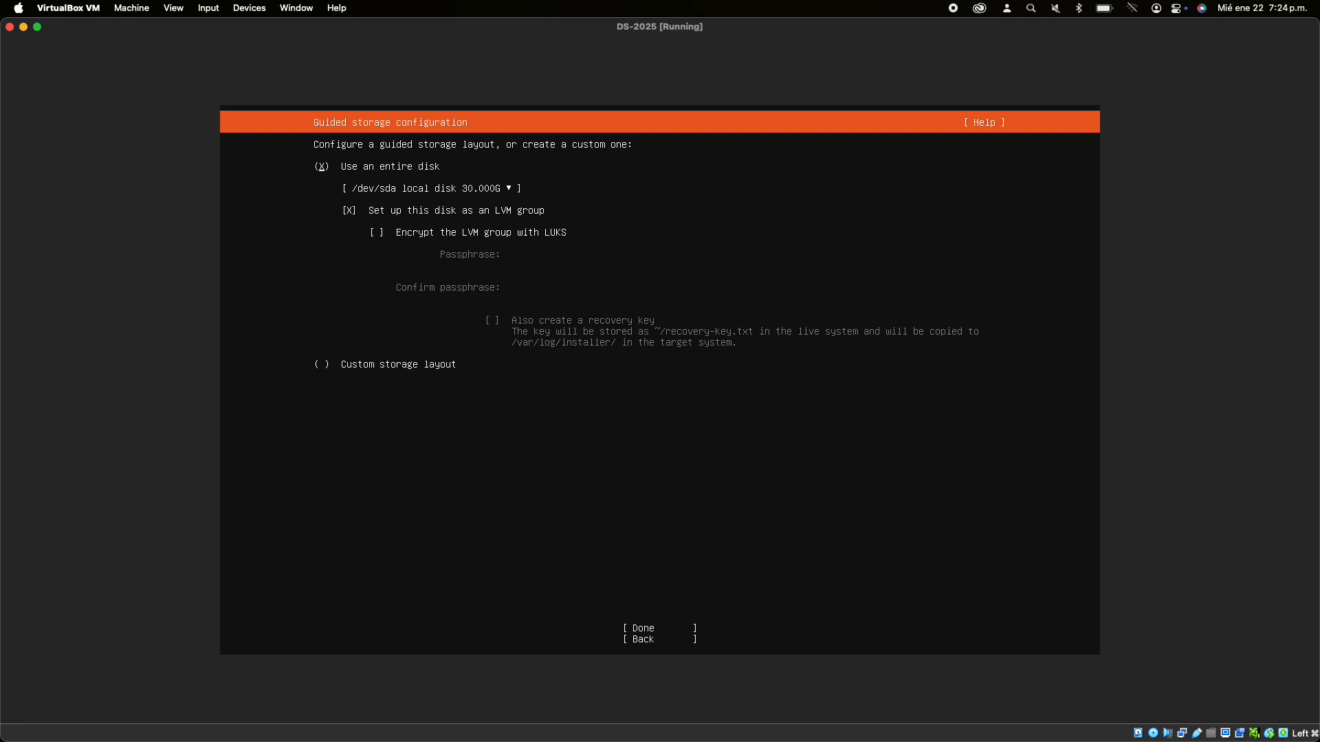
Step: Use the entire /dev/sda disk as an unencrypted LVM group and confirm the destructive formatting
key("Down")
key("Down")
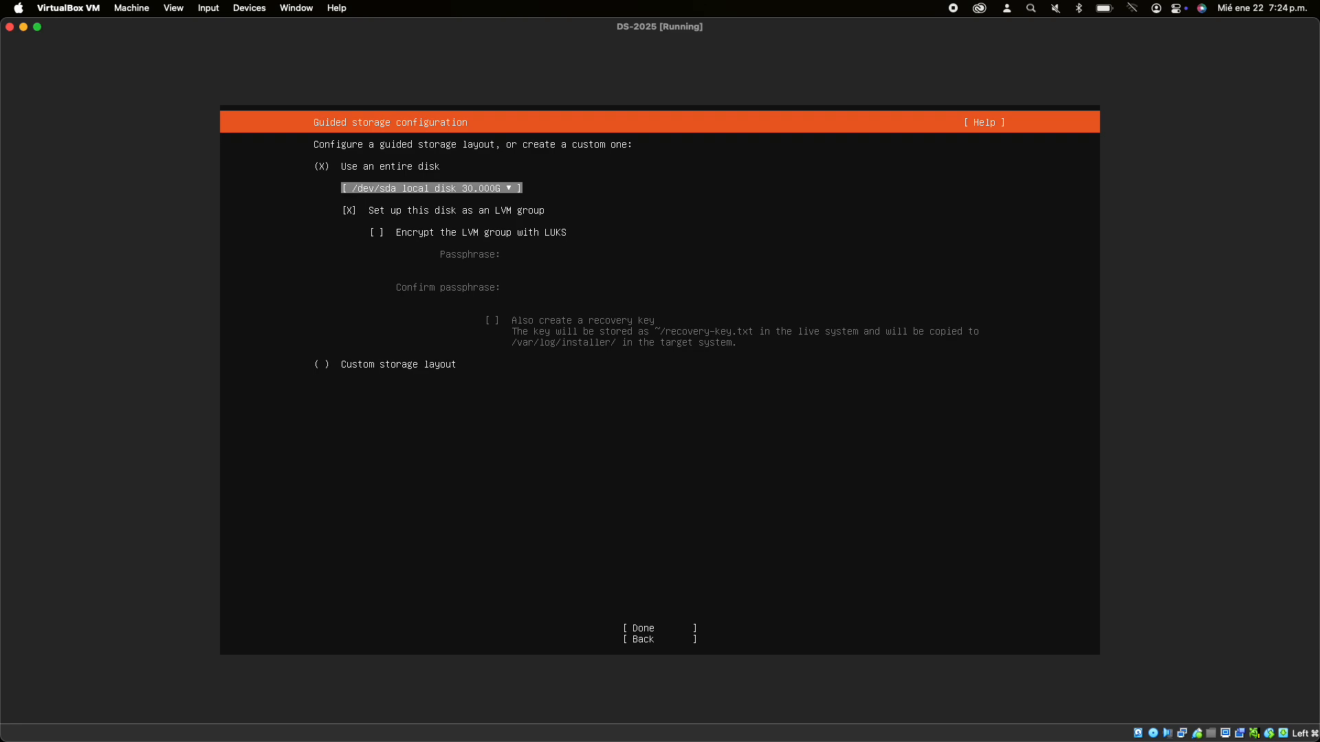
key("Down")
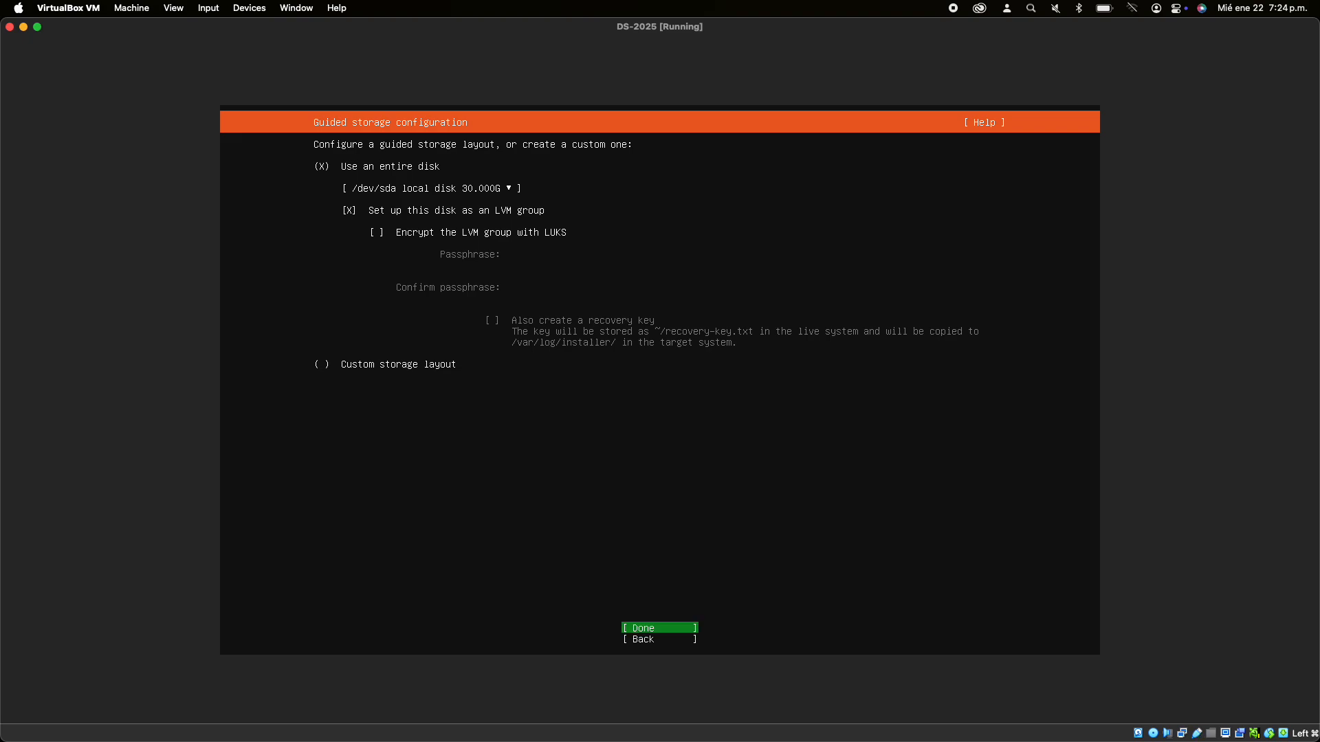
key("Return")
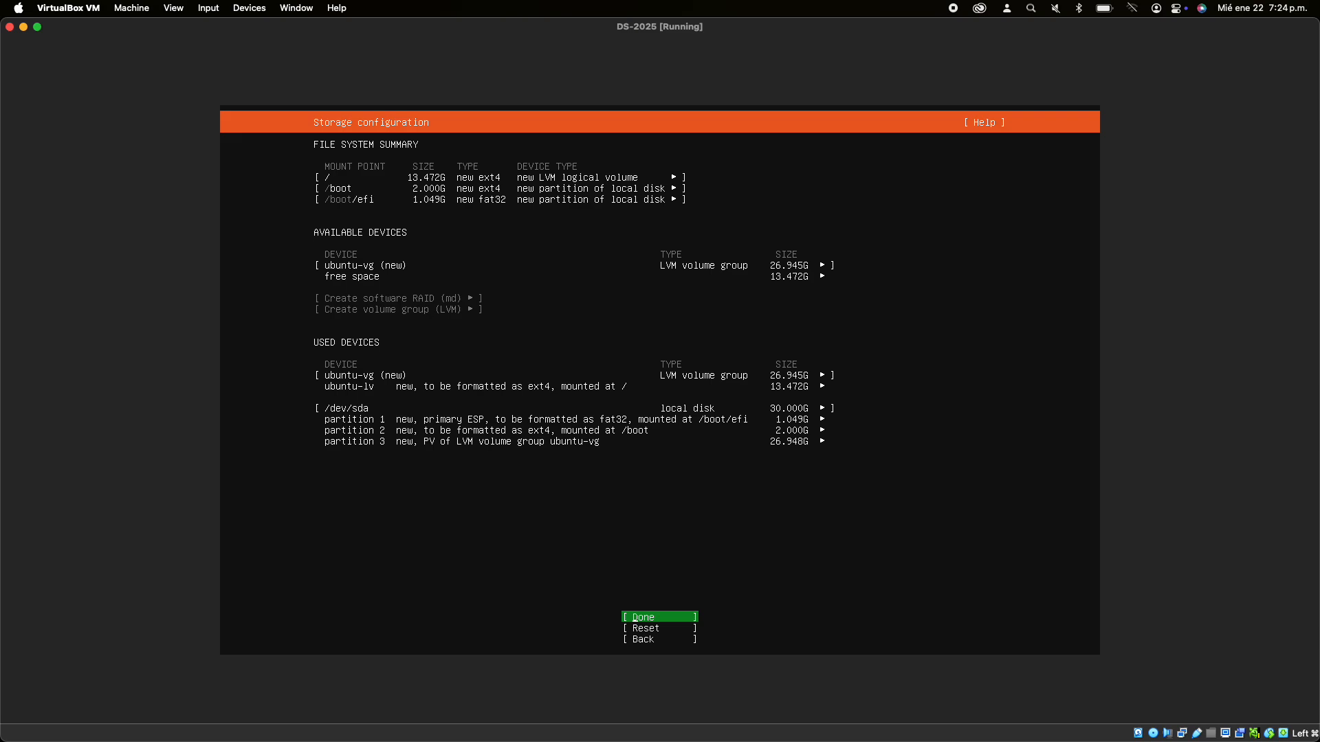
key("Return")
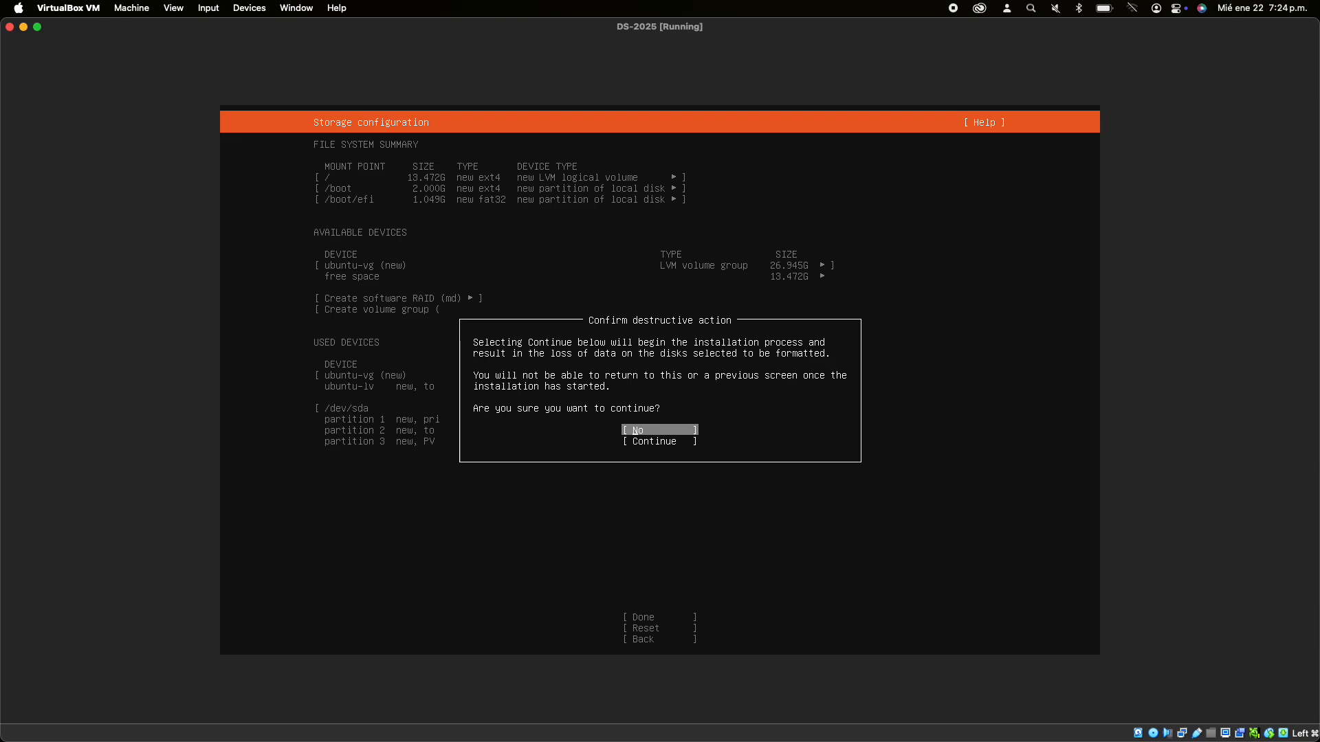
key("Down")
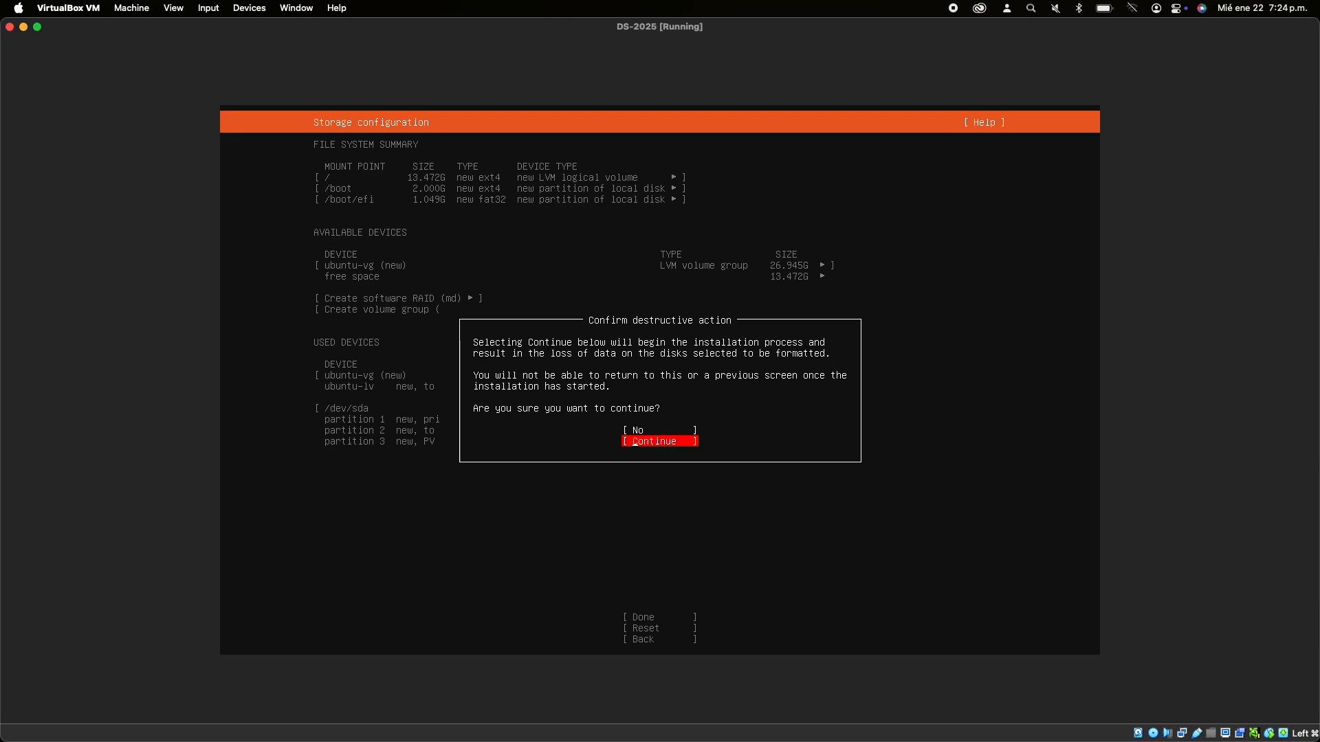
key("Return")
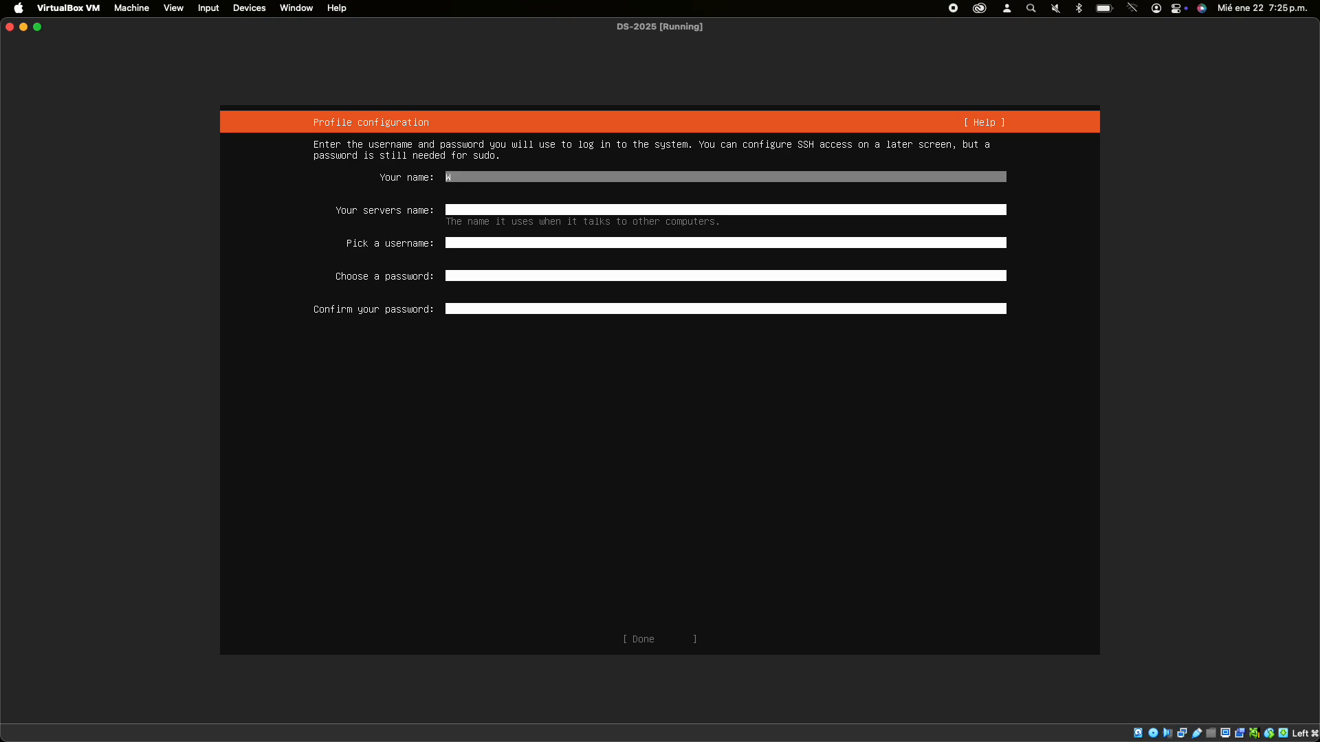
Step: Enter the user's name in the profile and set both the server name and the username to catolica
key("BackSpace")
type("Wilfredo")
key("Tab")
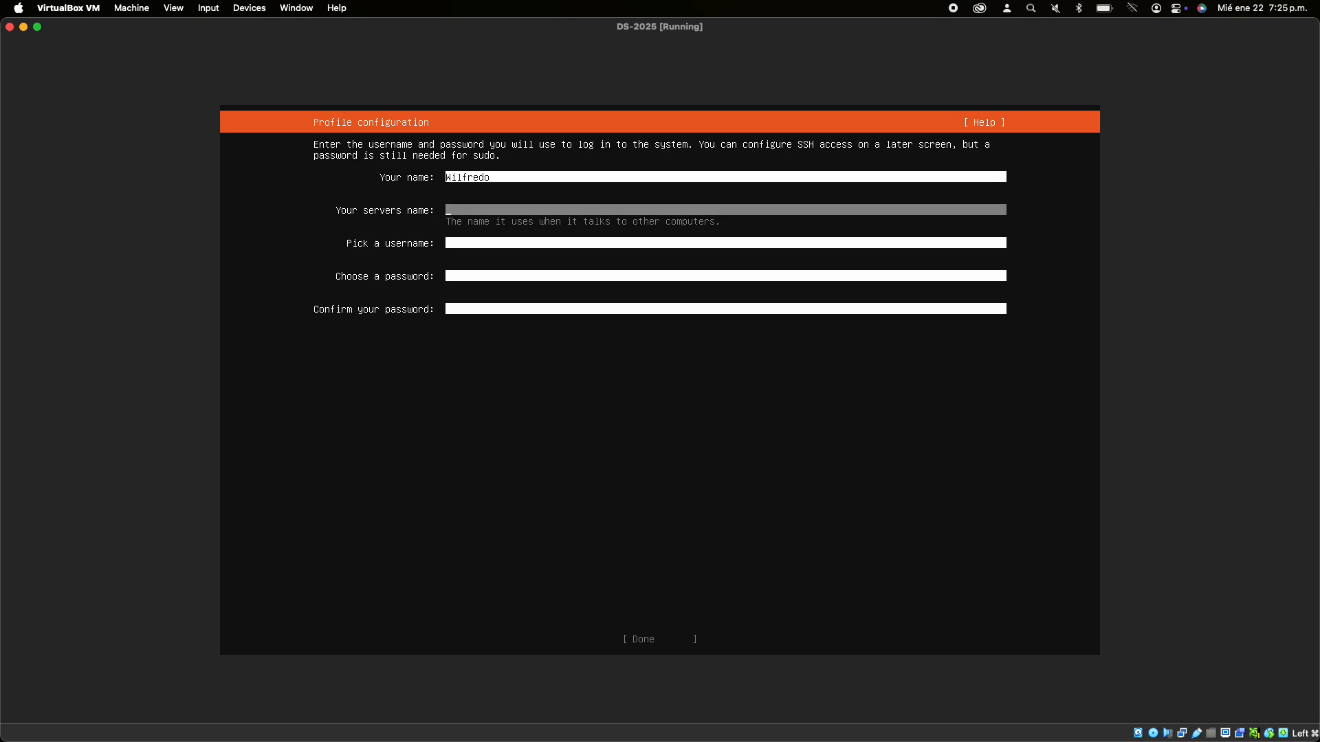
type("catolica")
key("Tab")
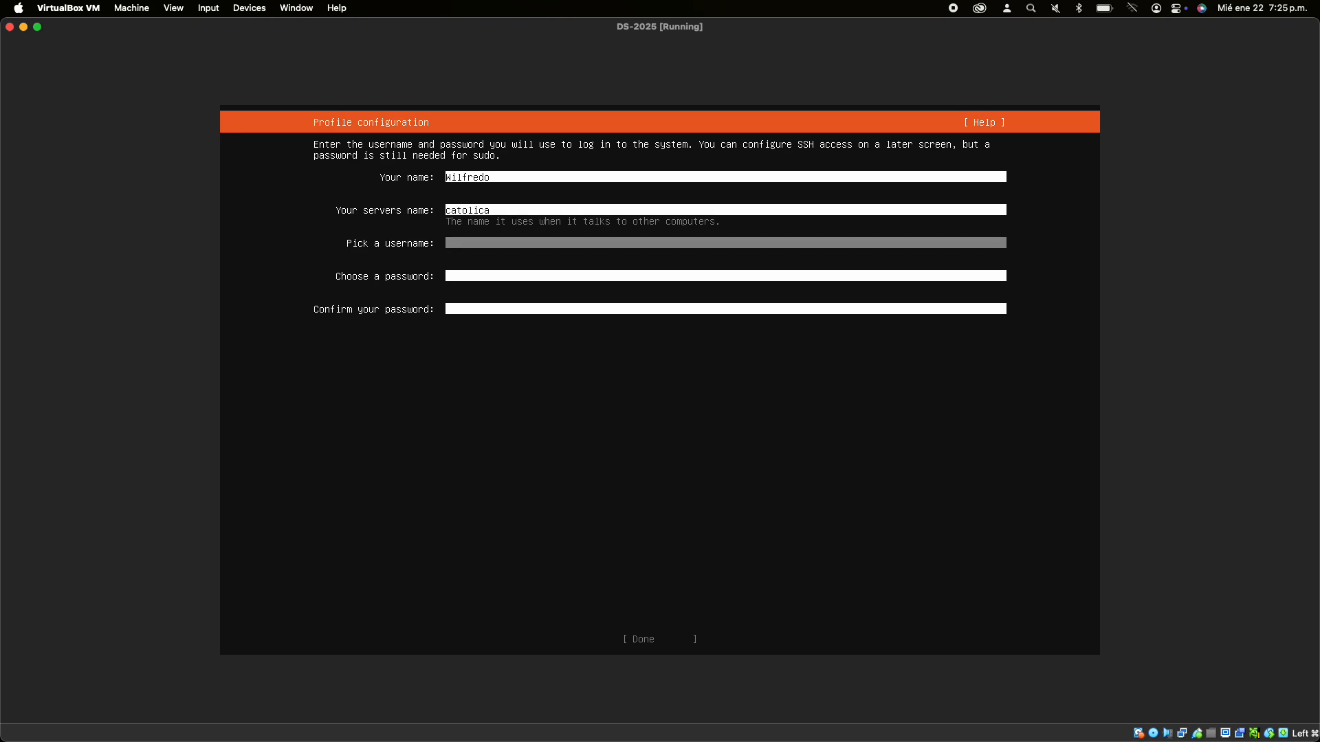
type("catolica")
key("Tab")
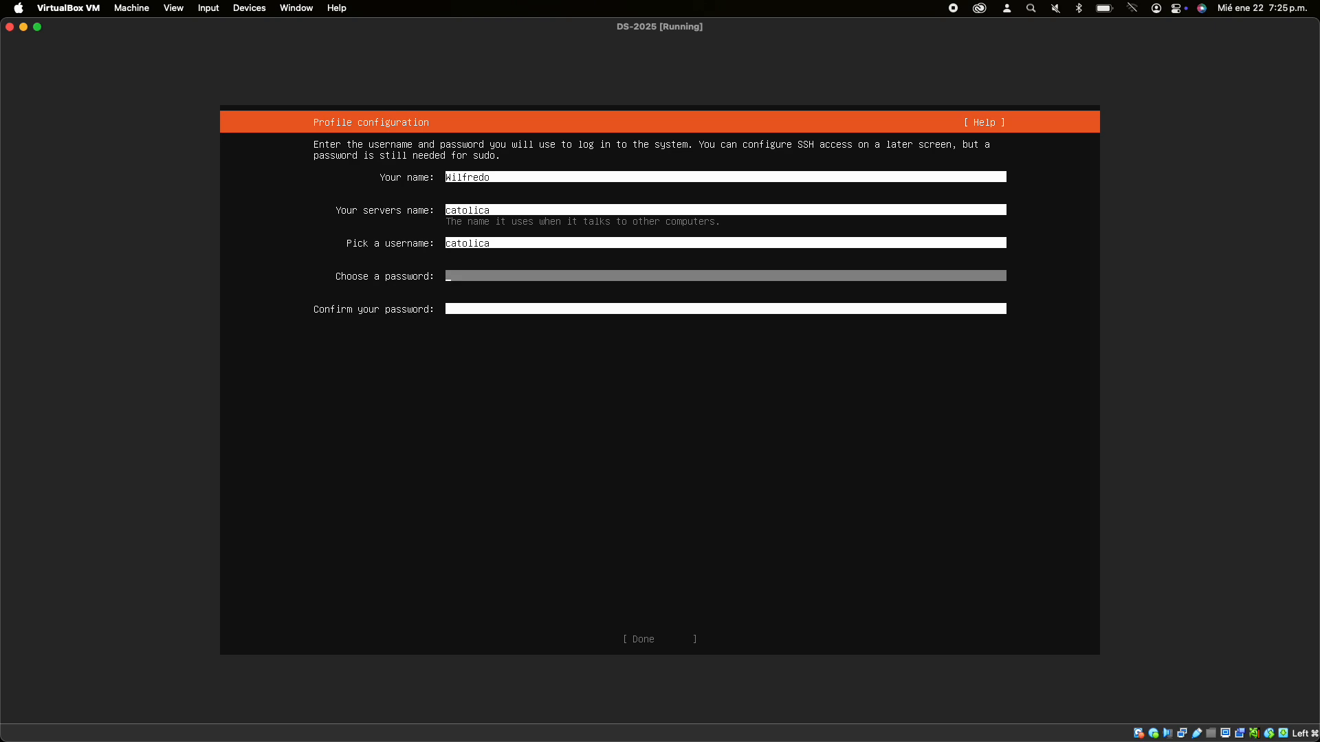
Step: Enter and confirm the account password, and submit the profile configuration
type("********")
key("BackSpace")
key("BackSpace")
key("BackSpace")
key("BackSpace")
key("BackSpace")
key("BackSpace")
key("BackSpace")
key("BackSpace")
type("********")
key("Tab")
type("********")
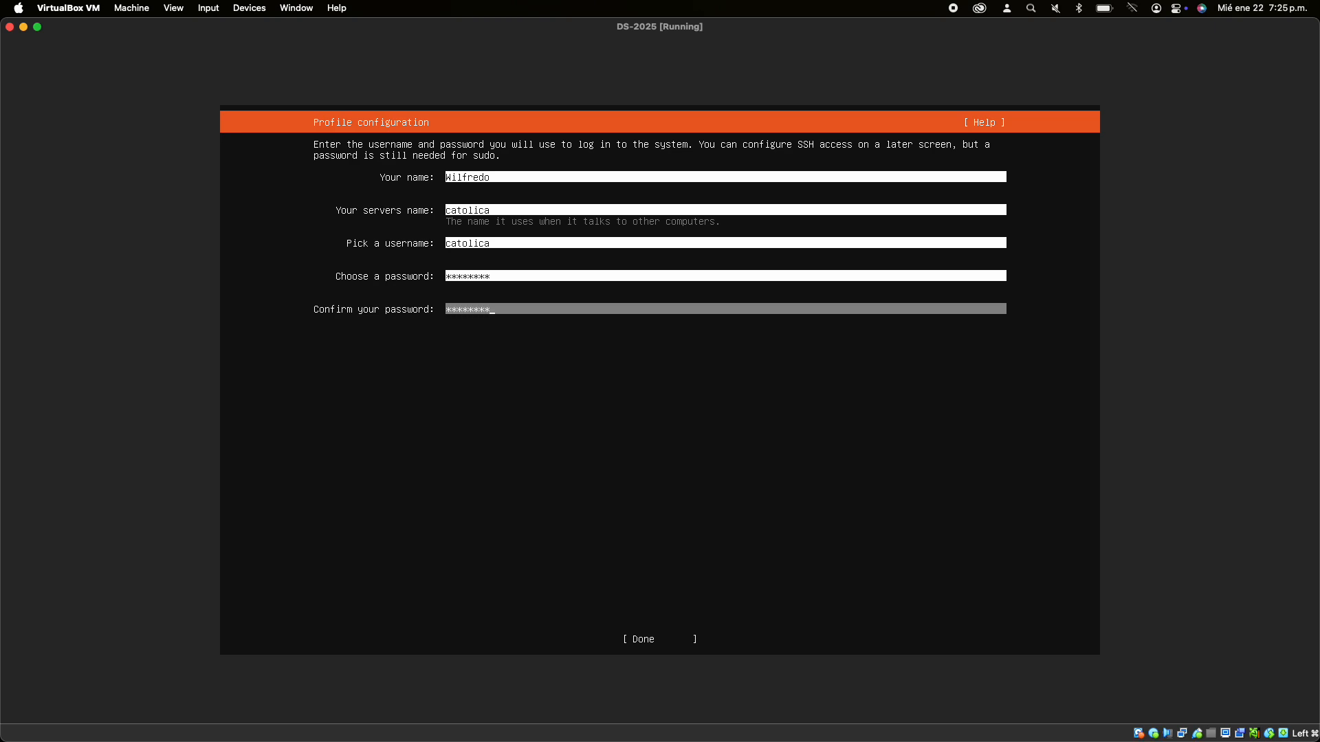
key("Tab")
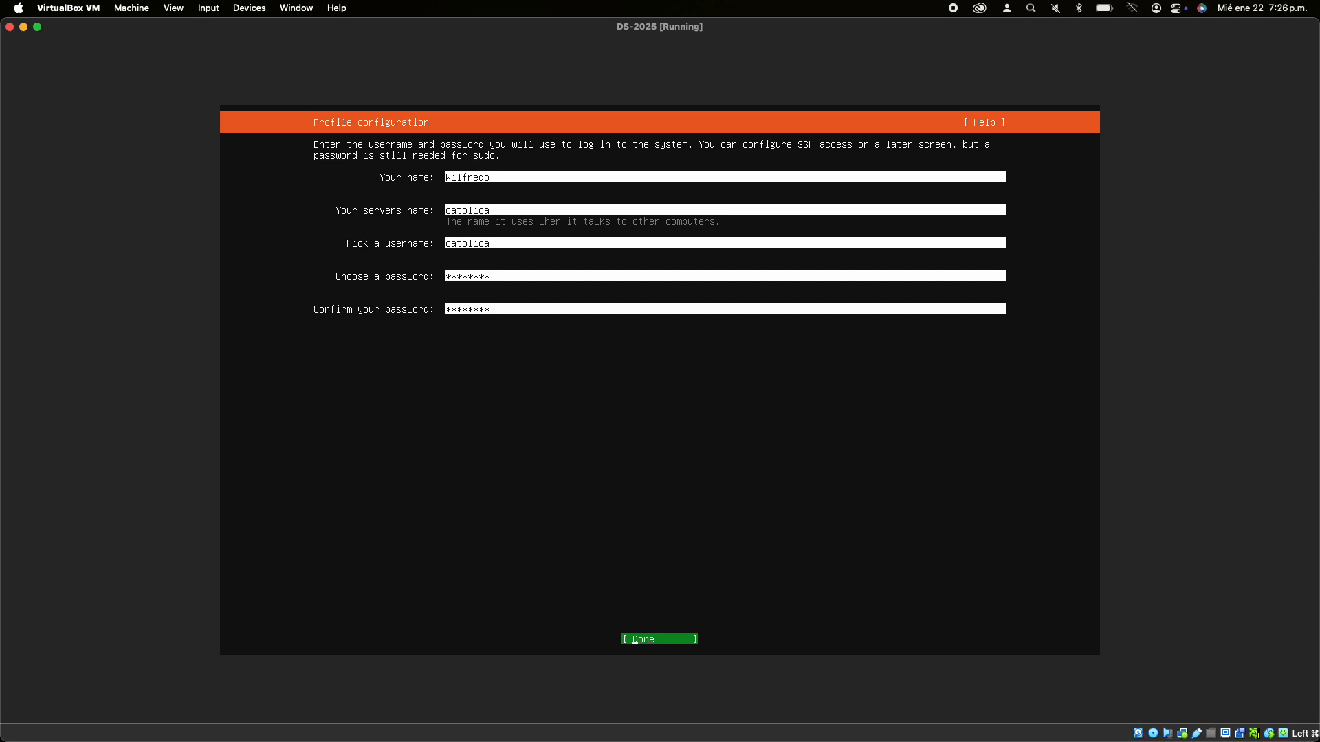
key("Return")
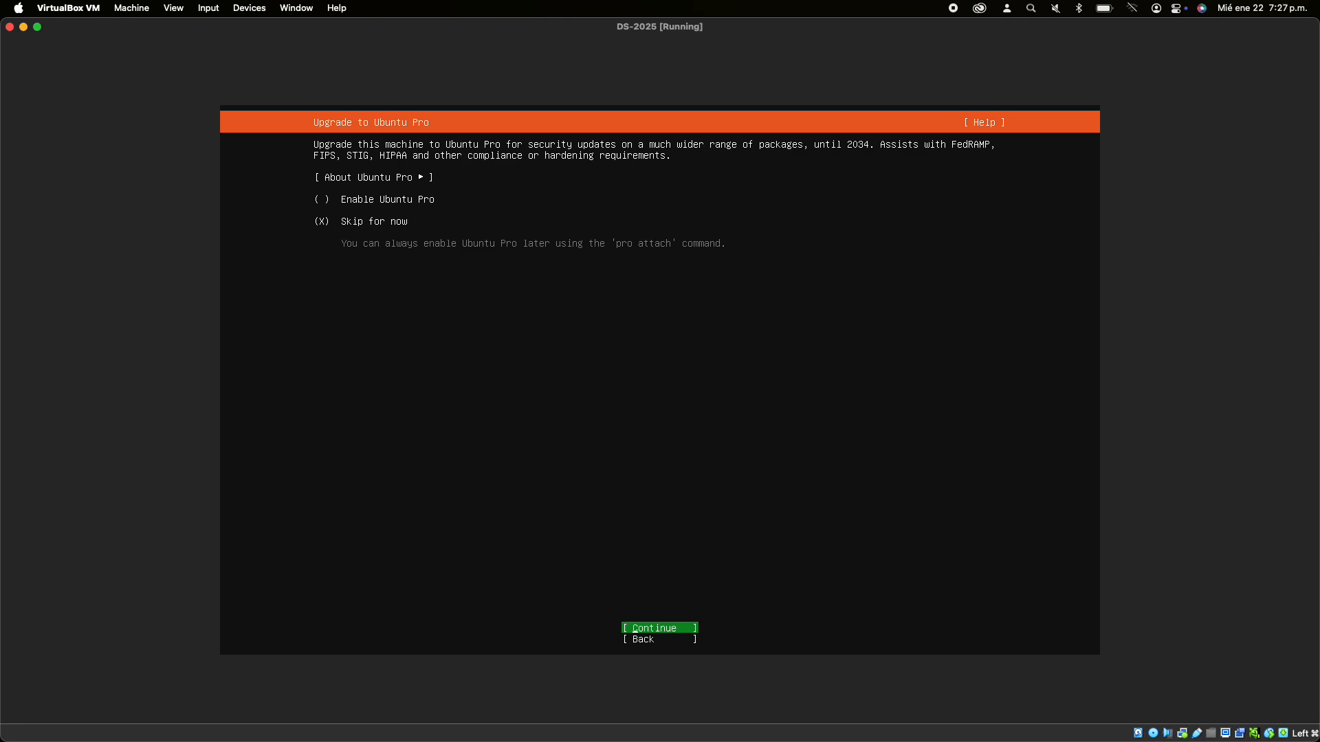
Step: Skip Ubuntu Pro for now and enable Install OpenSSH server in the SSH configuration
key("Return")
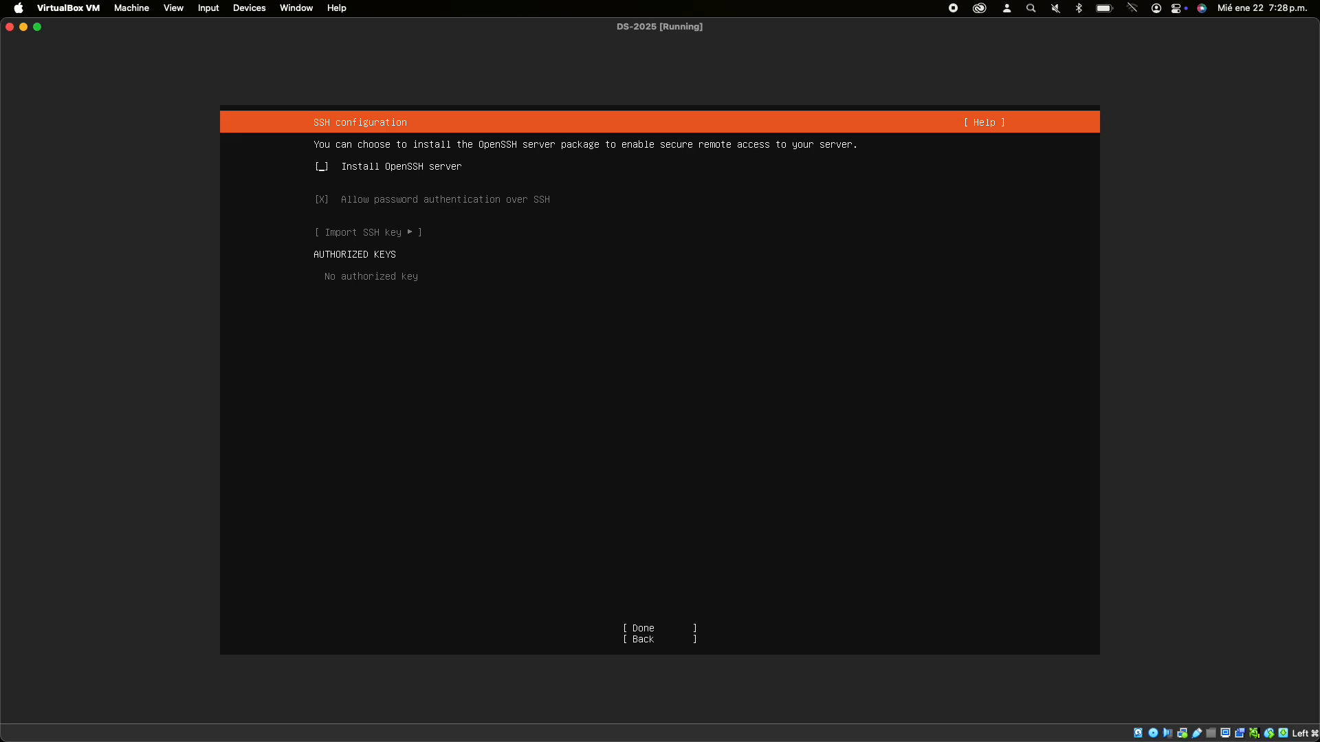
key("space")
key("Tab")
key("Tab")
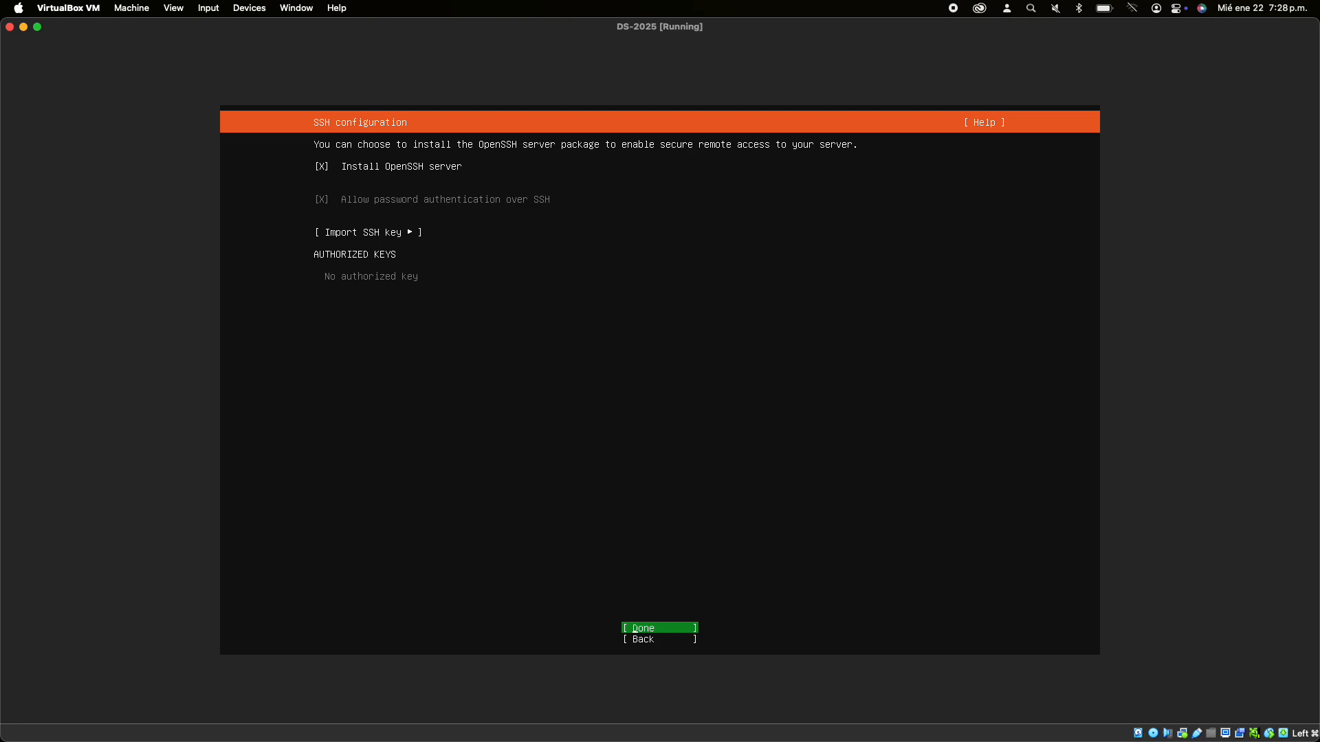
key("Return")
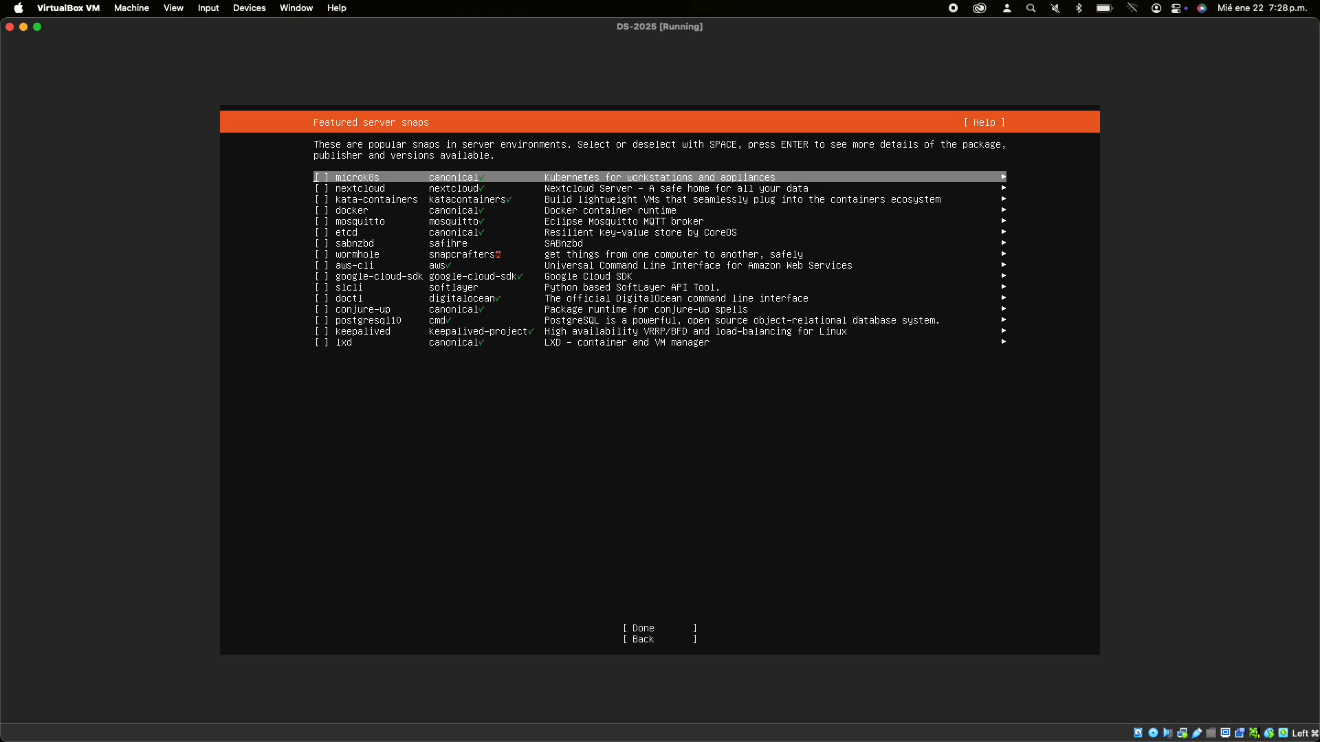
Step: Complete the installation without any featured server snaps and reboot into the installed system
key("Tab")
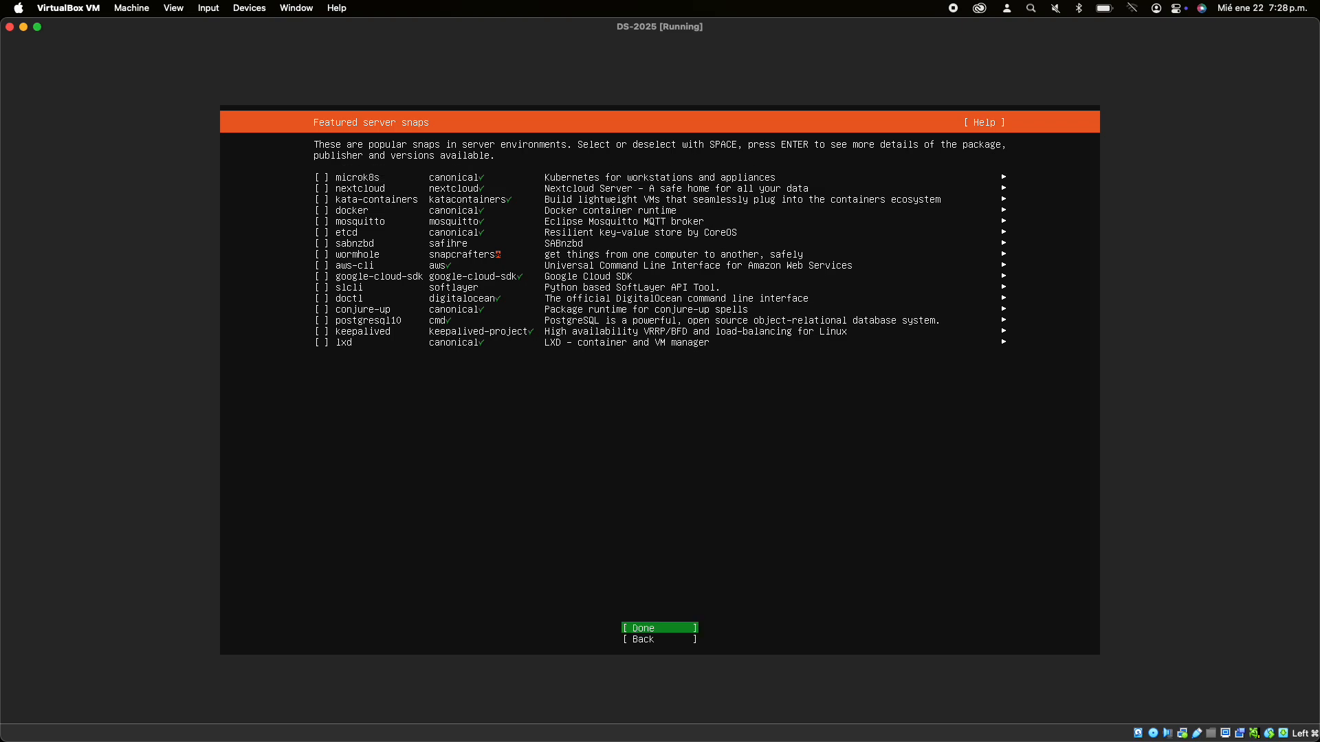
key("Return")
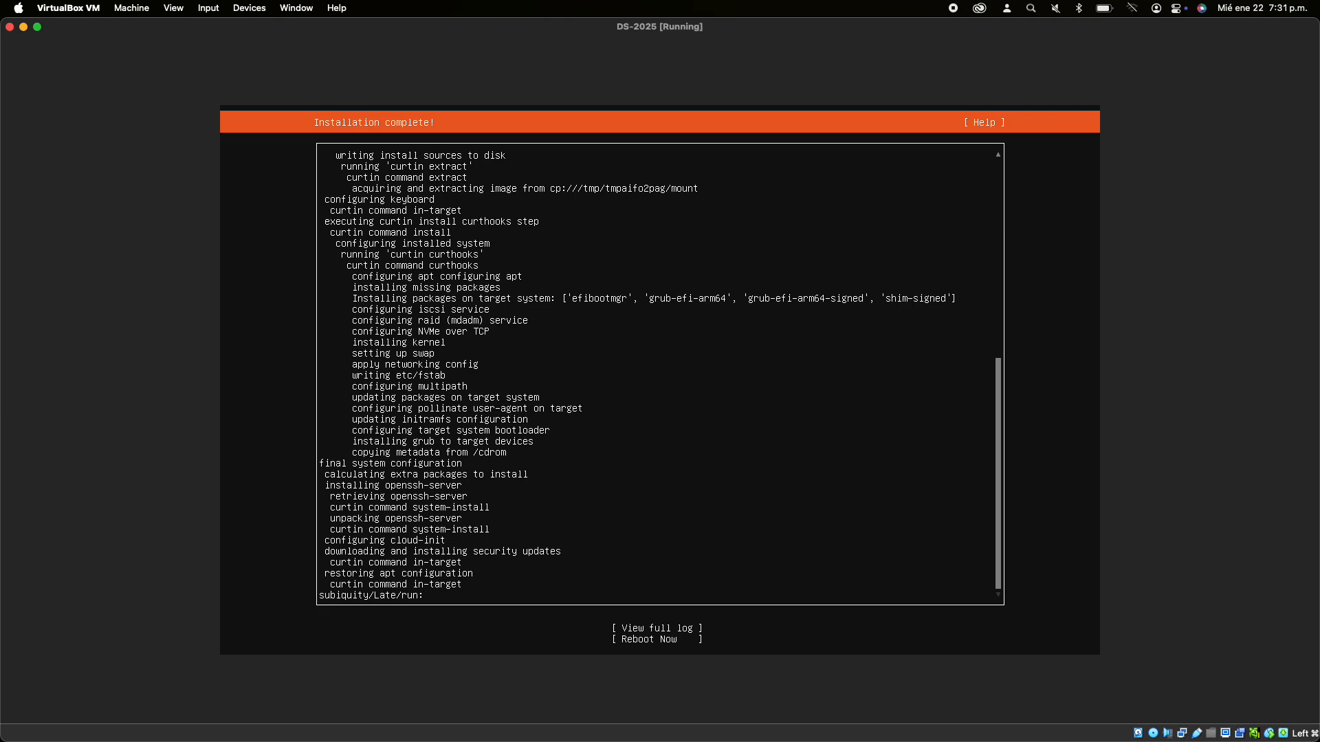
key("Tab")
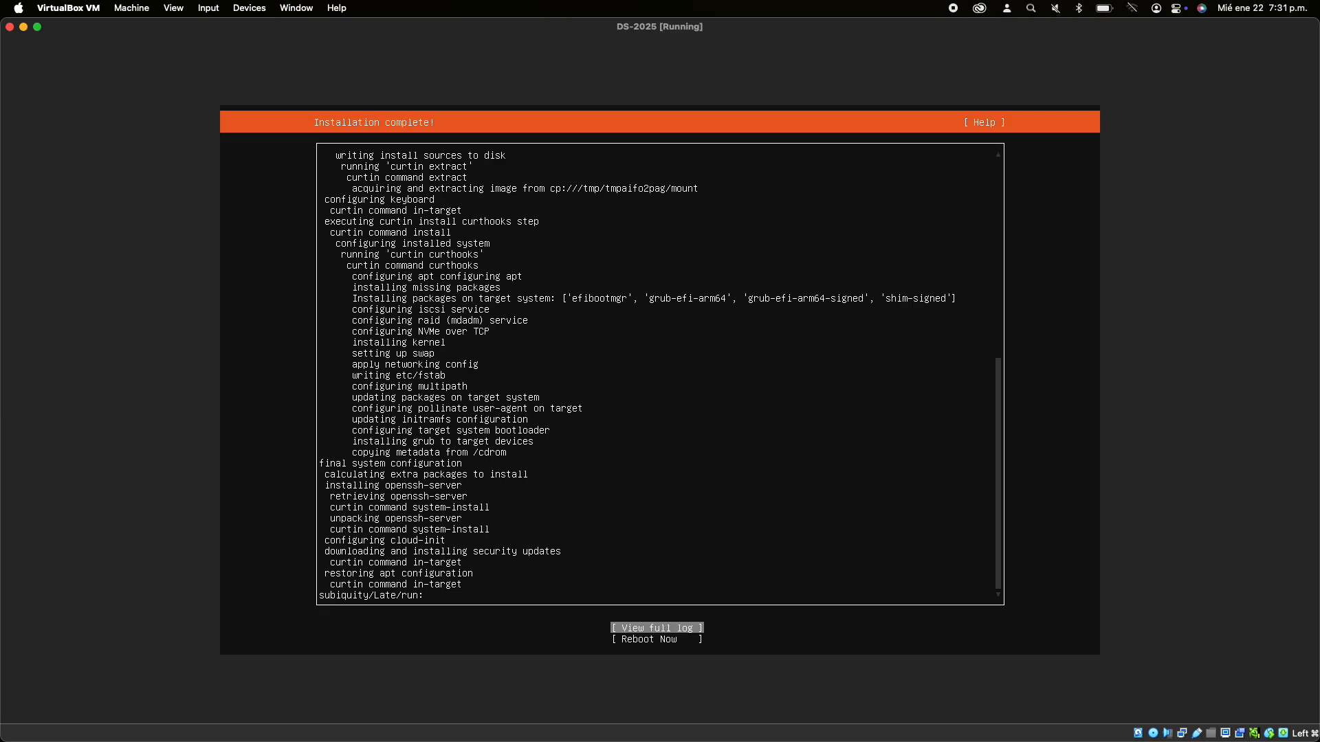
key("Tab")
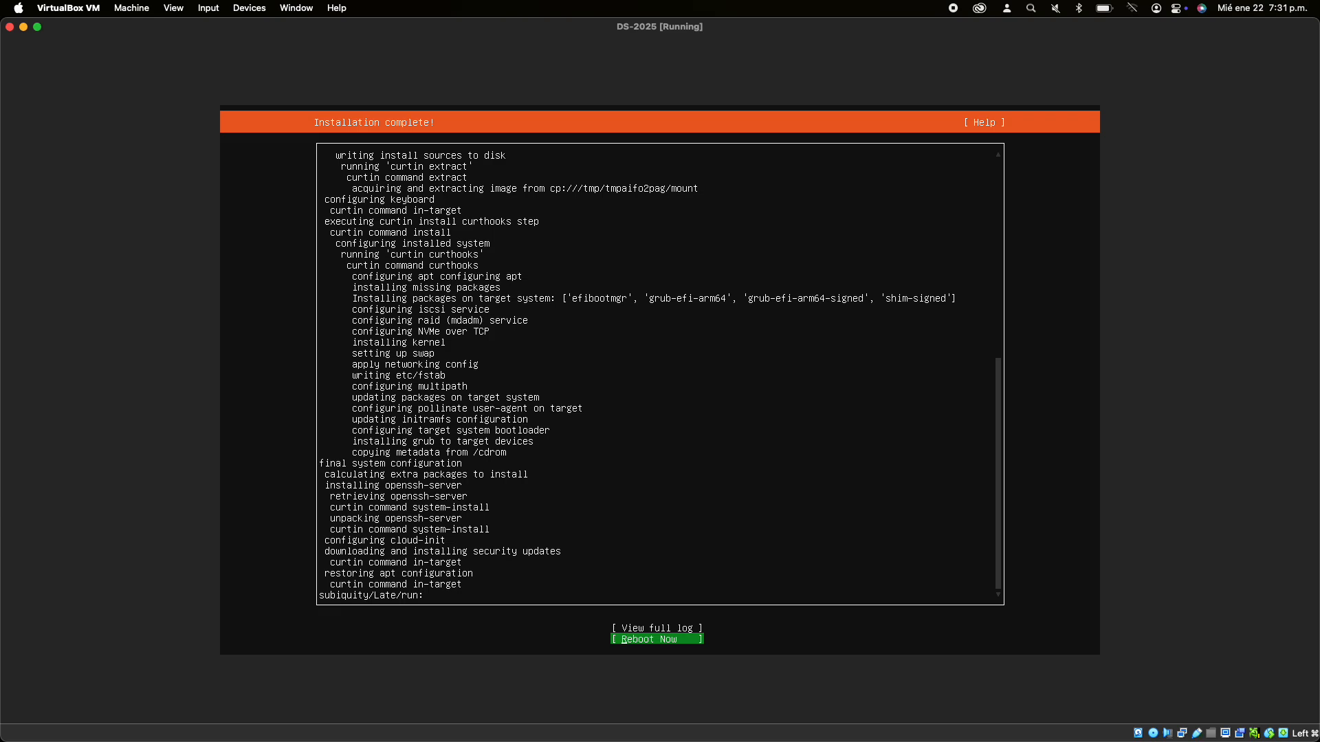
key("Return")
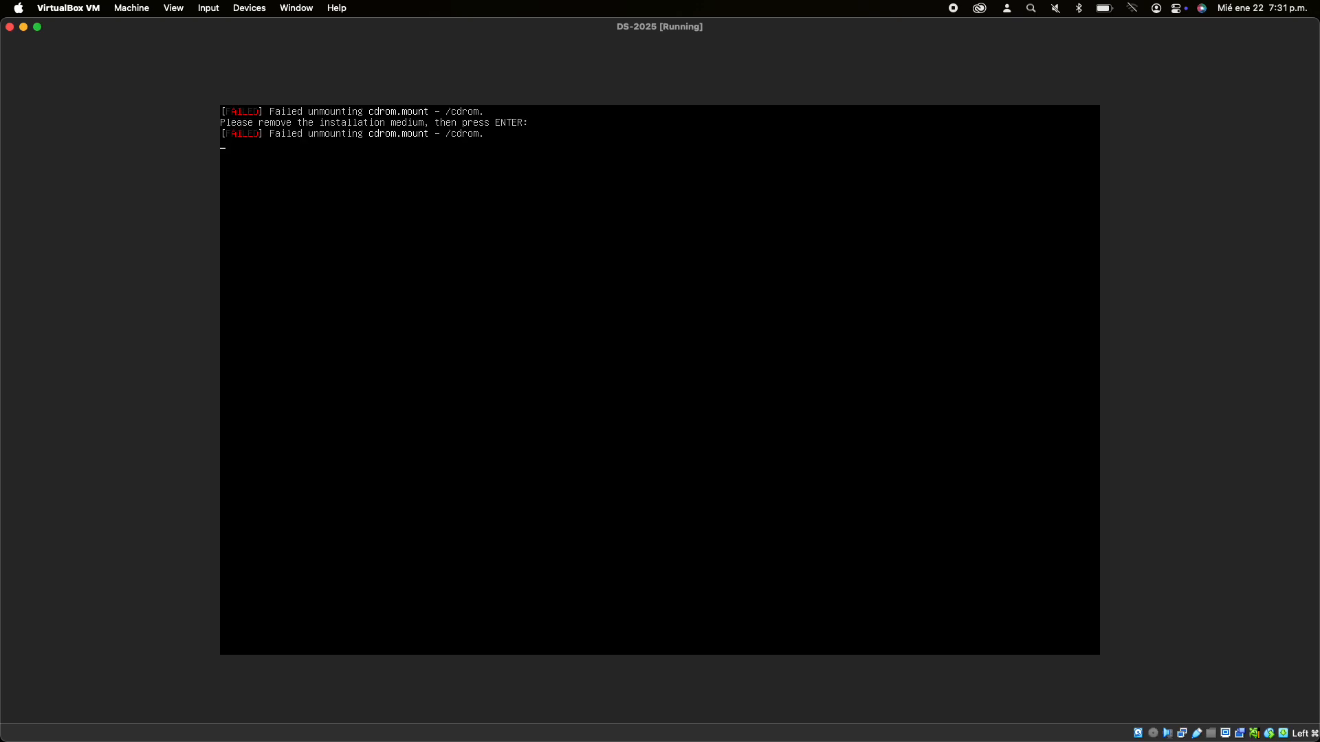
key("Return")
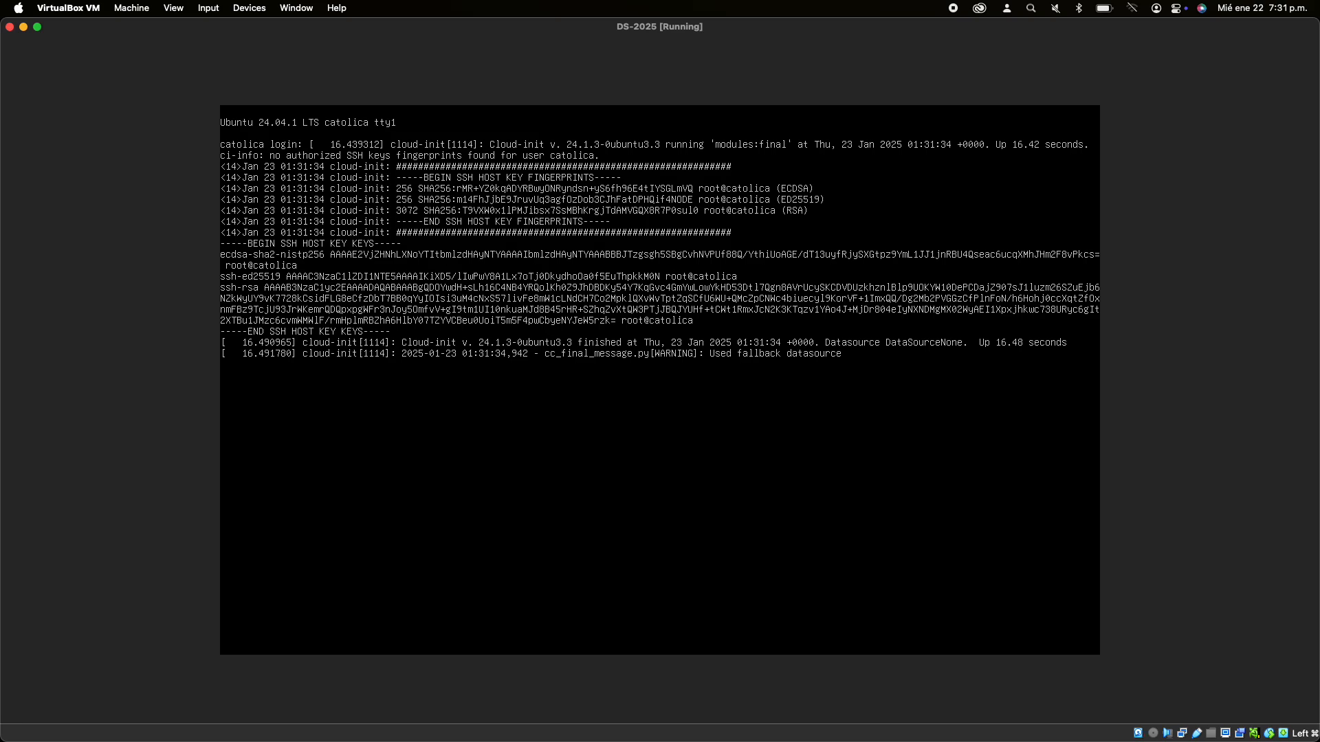
Step: Log in to the server as catolica with the account password and clear the console
key("Return")
type("catolica")
key("Return")
key("Return")
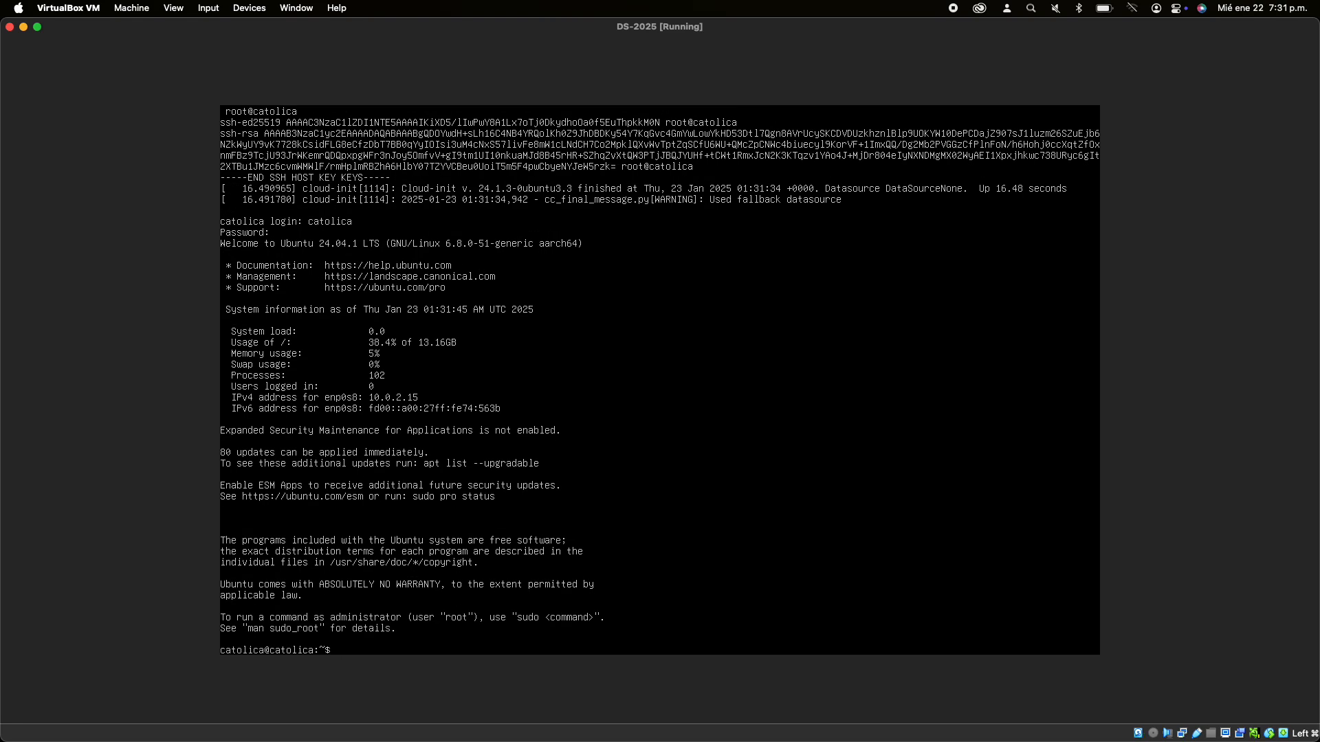
key("ctrl+l")
key("ctrl+d")
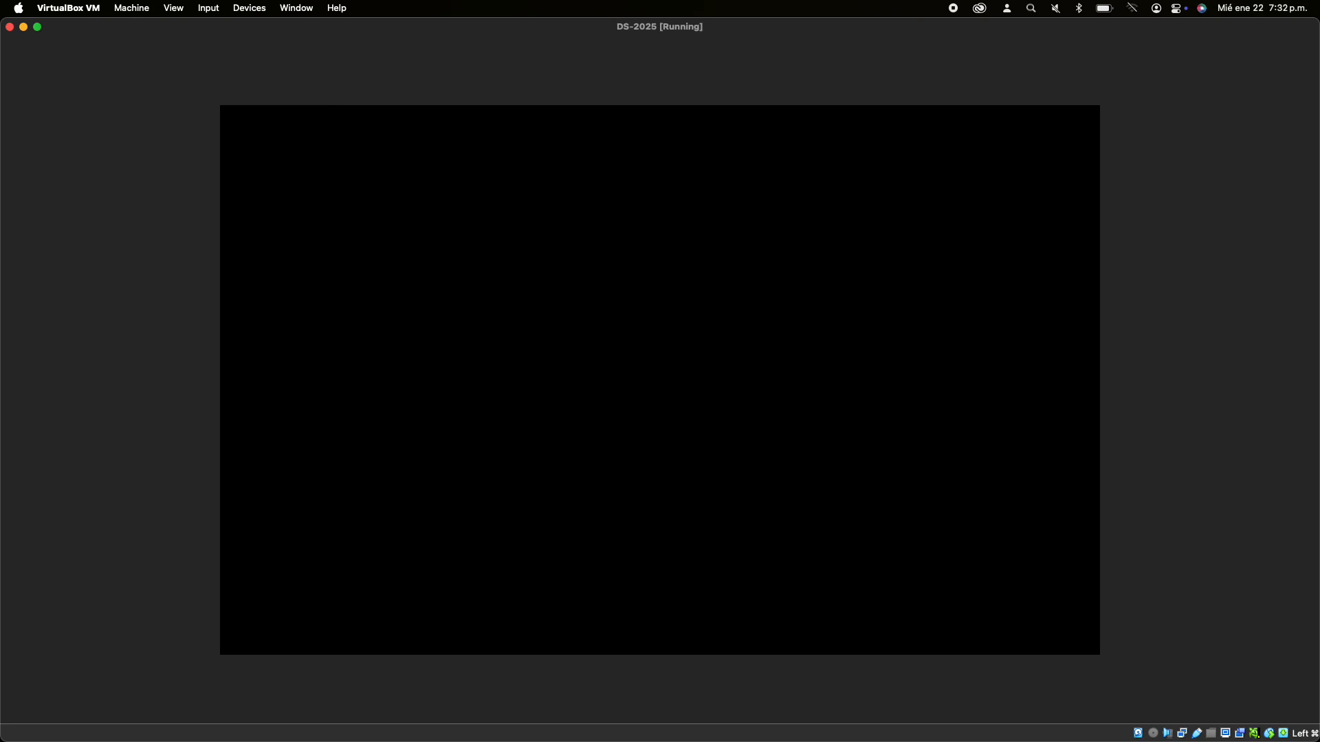
type("sudo sy")
key("BackSpace")
key("BackSpace")
key("BackSpace")
key("BackSpace")
key("BackSpace")
key("BackSpace")
key("BackSpace")
key("Return")
Step: Check the SSH service status with sudo systemctl status ssh, authenticating with the account password
type("sudo sy")
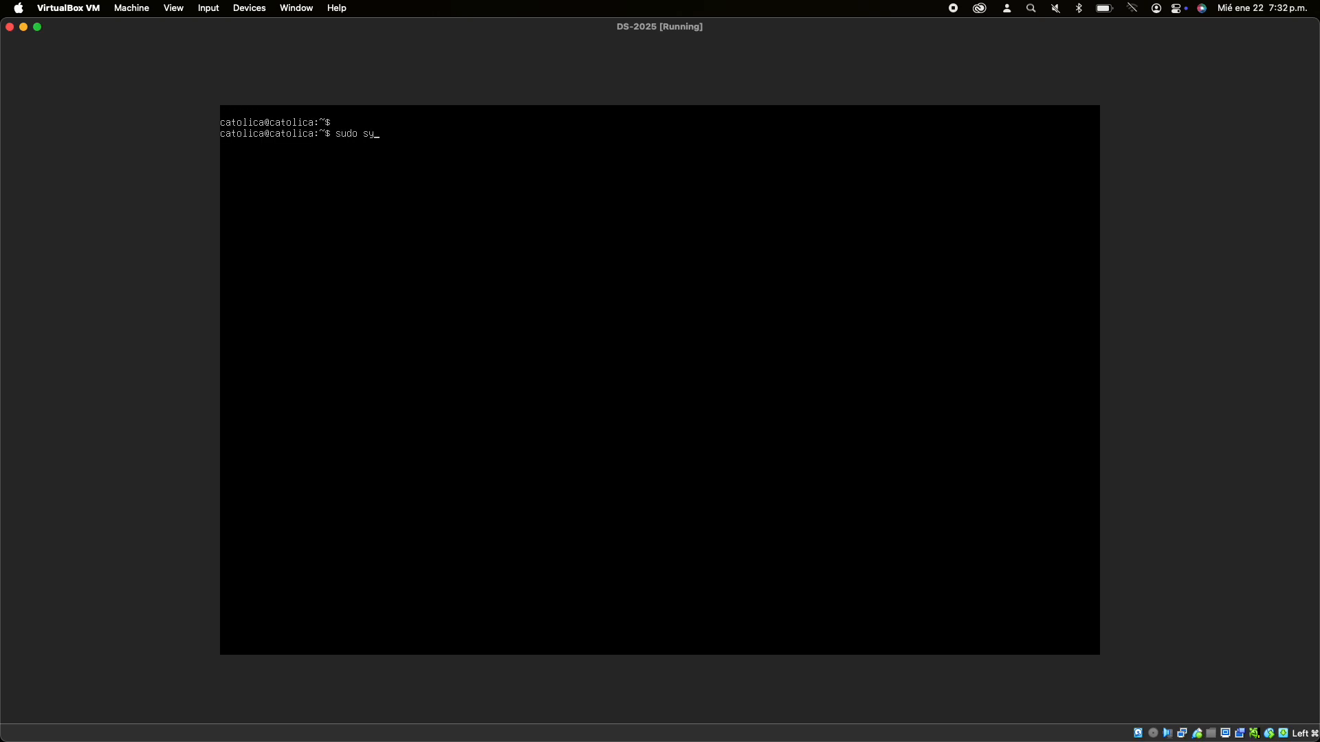
type("stemctl status ssh")
key("Return")
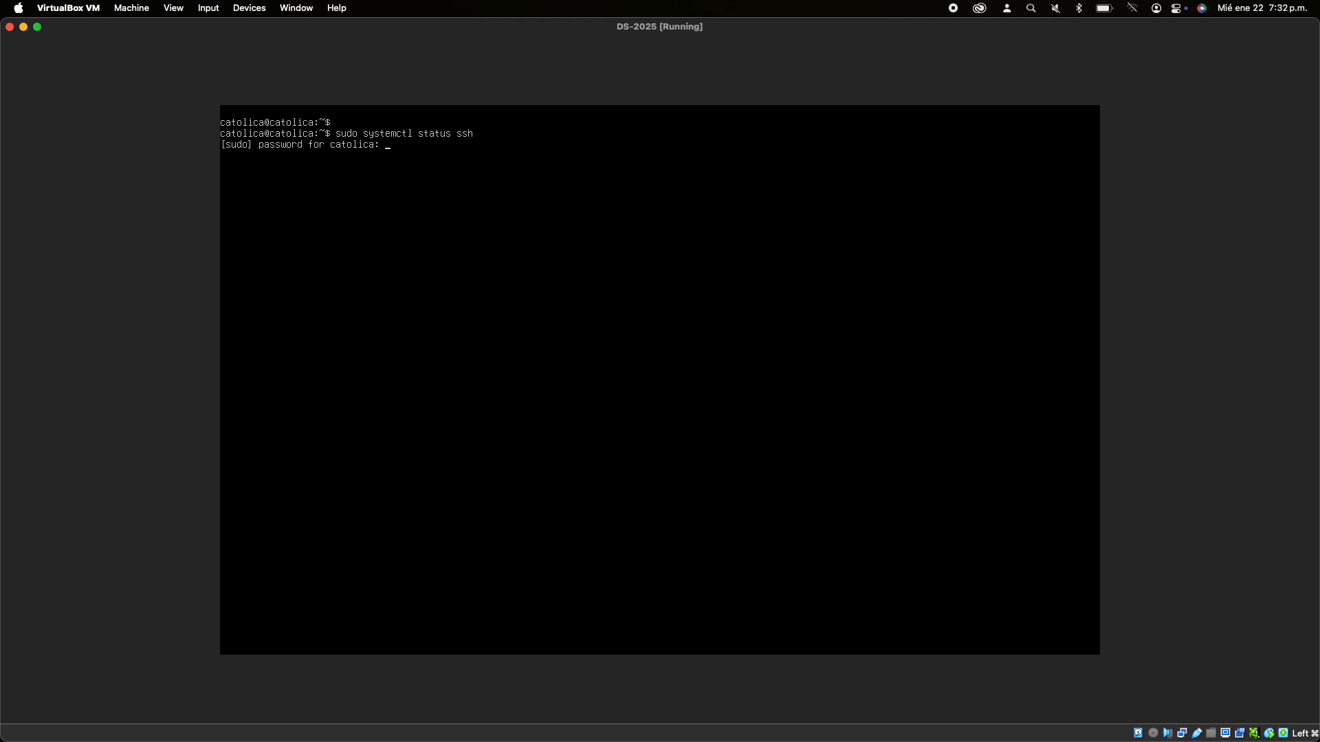
key("Return")
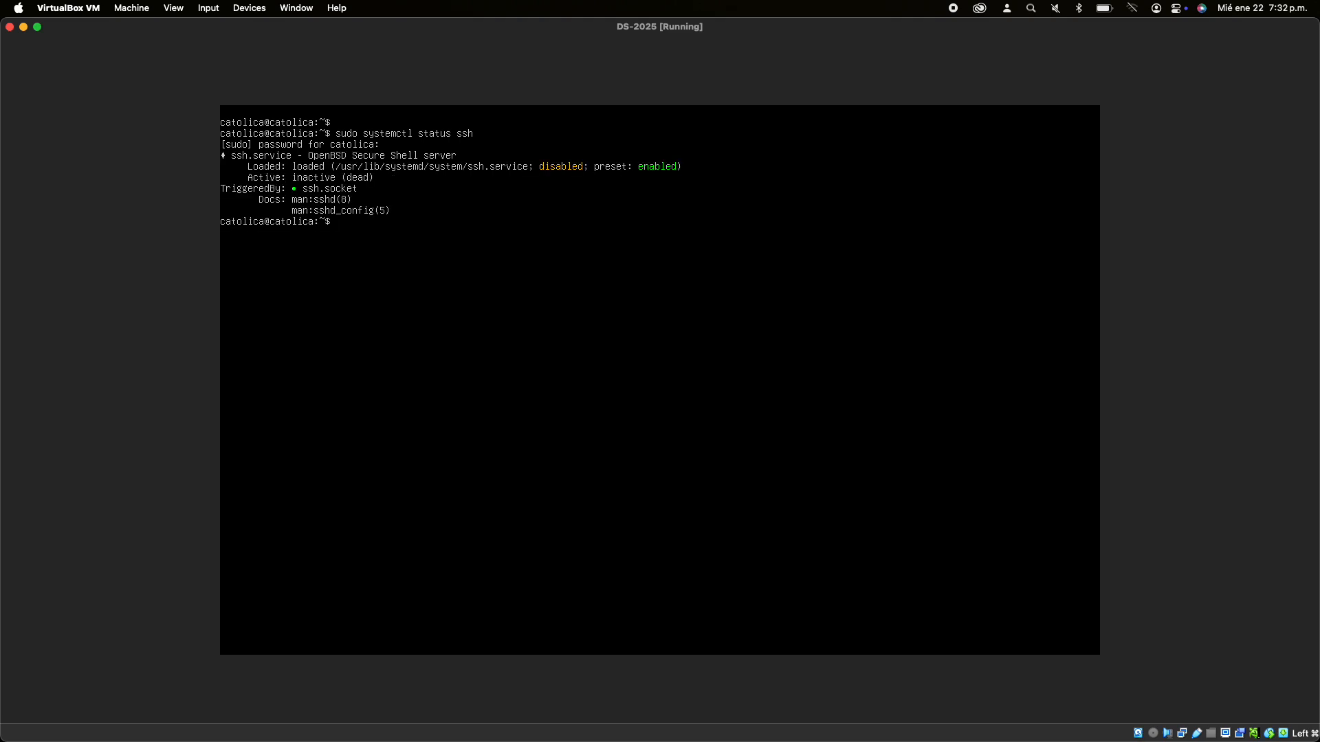
Step: Clear the console and check the SSH service status again
key("Up")
key("Down")
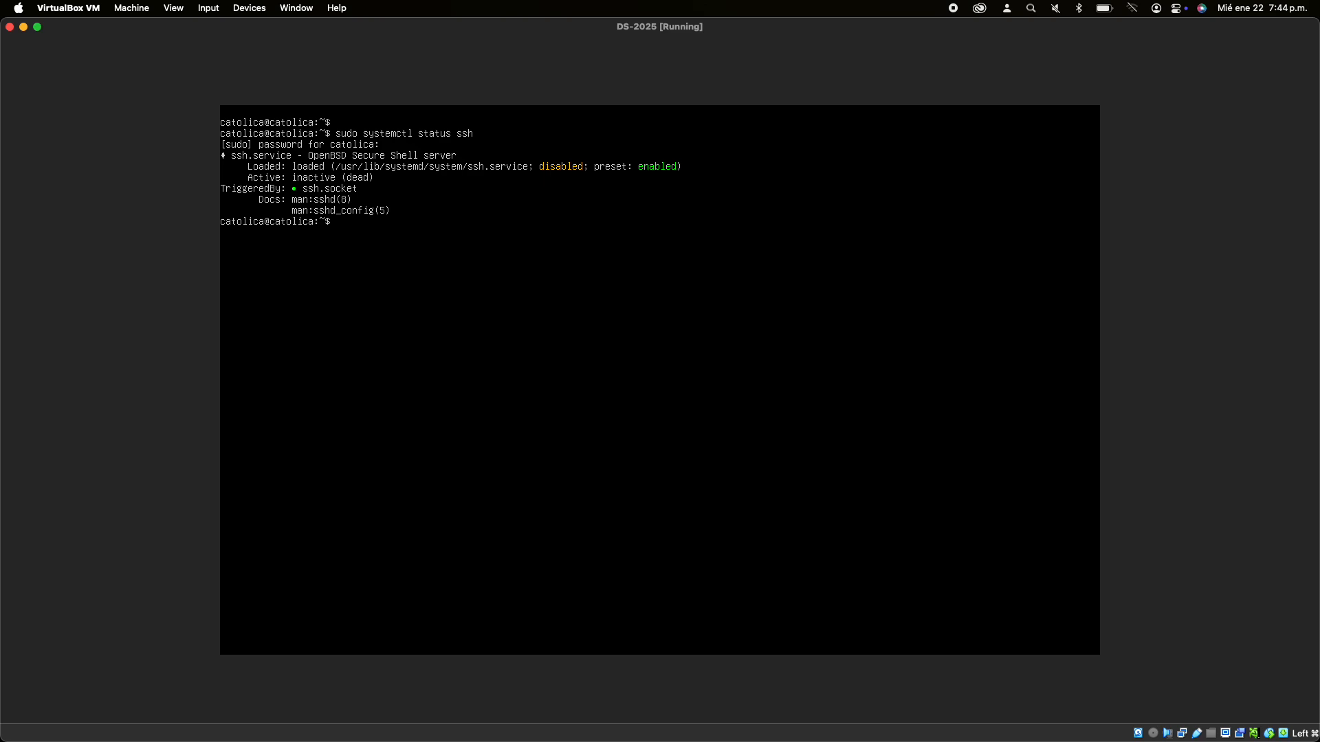
key("ctrl+l")
key("Up")
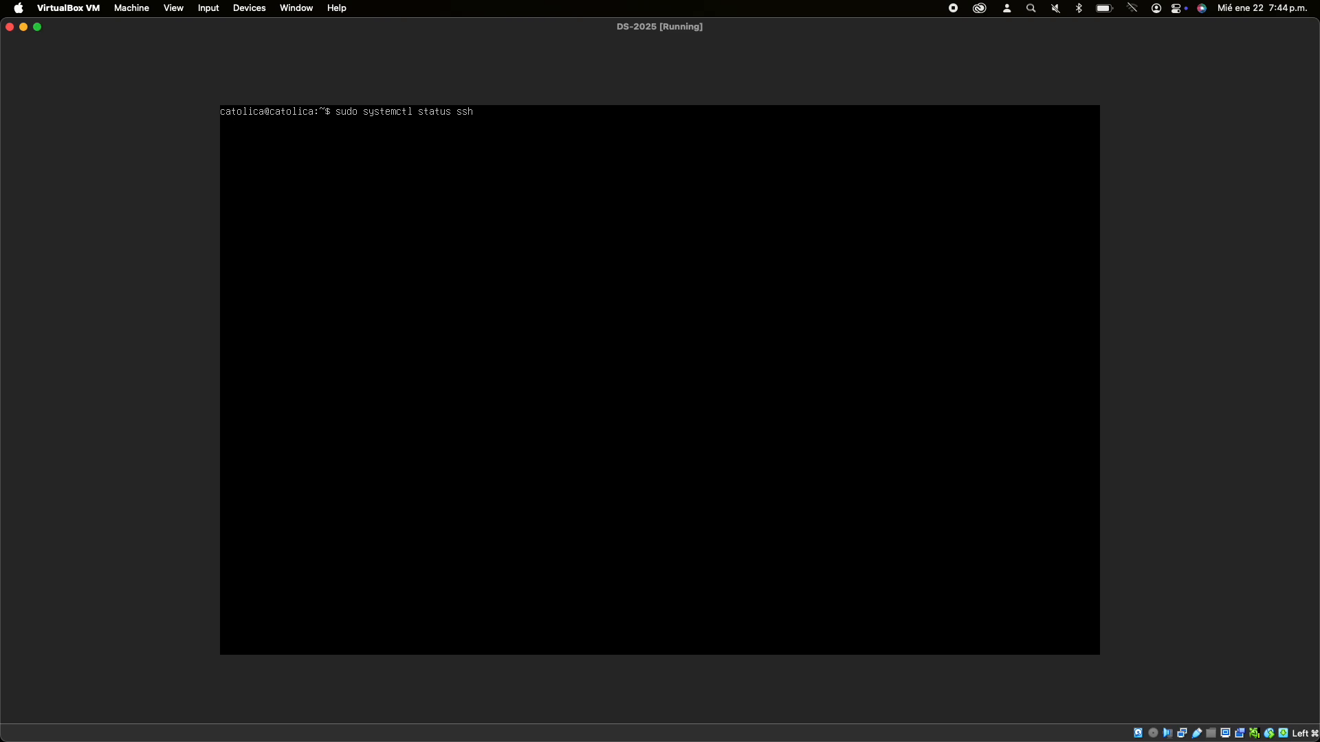
key("Return")
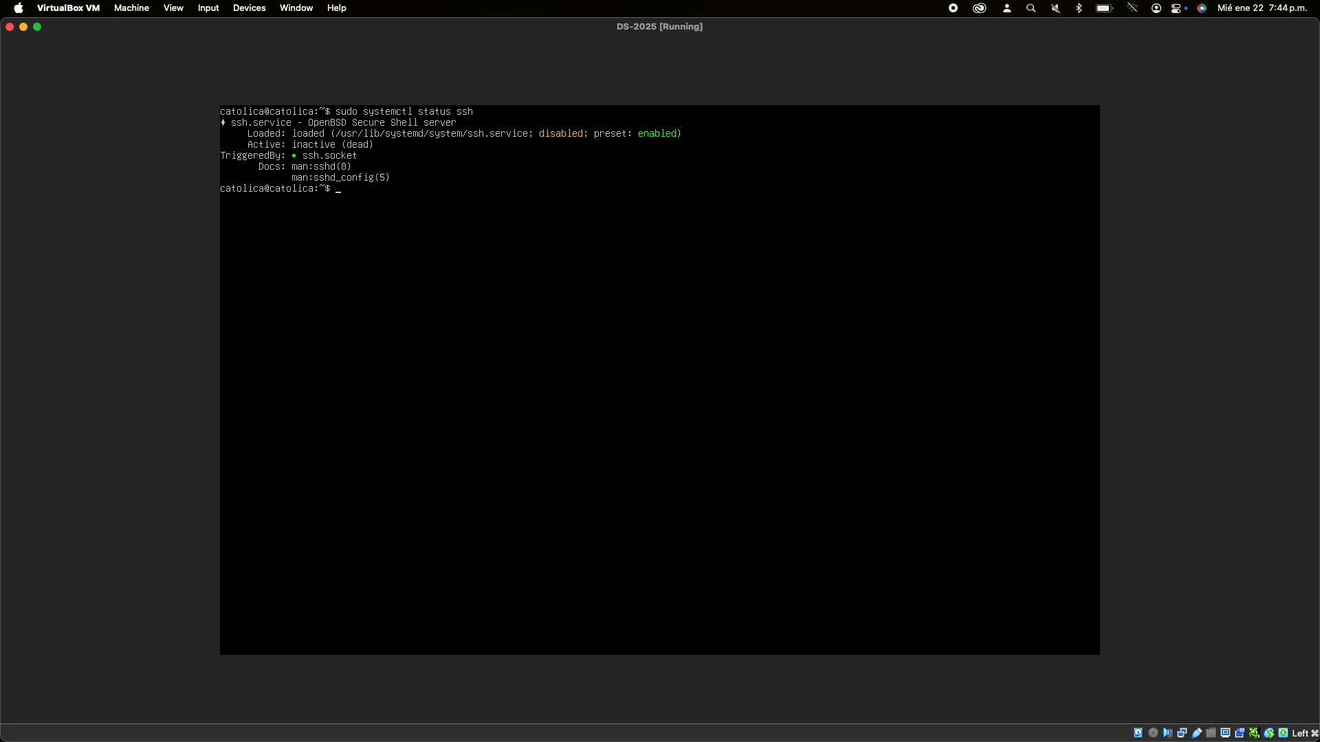
Step: Start the SSH service with sudo systemctl start ssh
key("Up")
key("Left")
key("Left")
key("Left")
key("Left")
key("BackSpace")
key("BackSpace")
key("BackSpace")
key("BackSpace")
key("BackSpace")
key("BackSpace")
type("start")
key("Return")
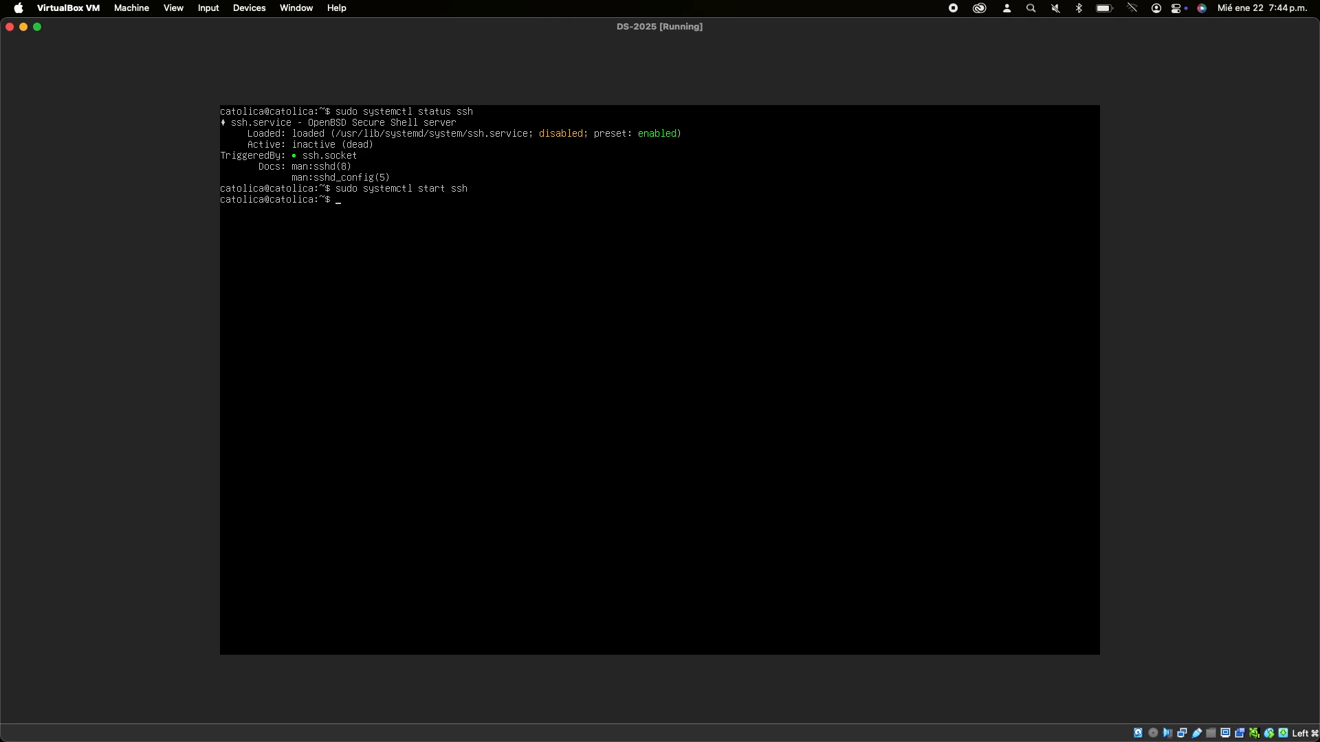
Step: Check the status of the started SSH service with sudo systemctl status ssh
key("Up")
key("Up")
key("Return")
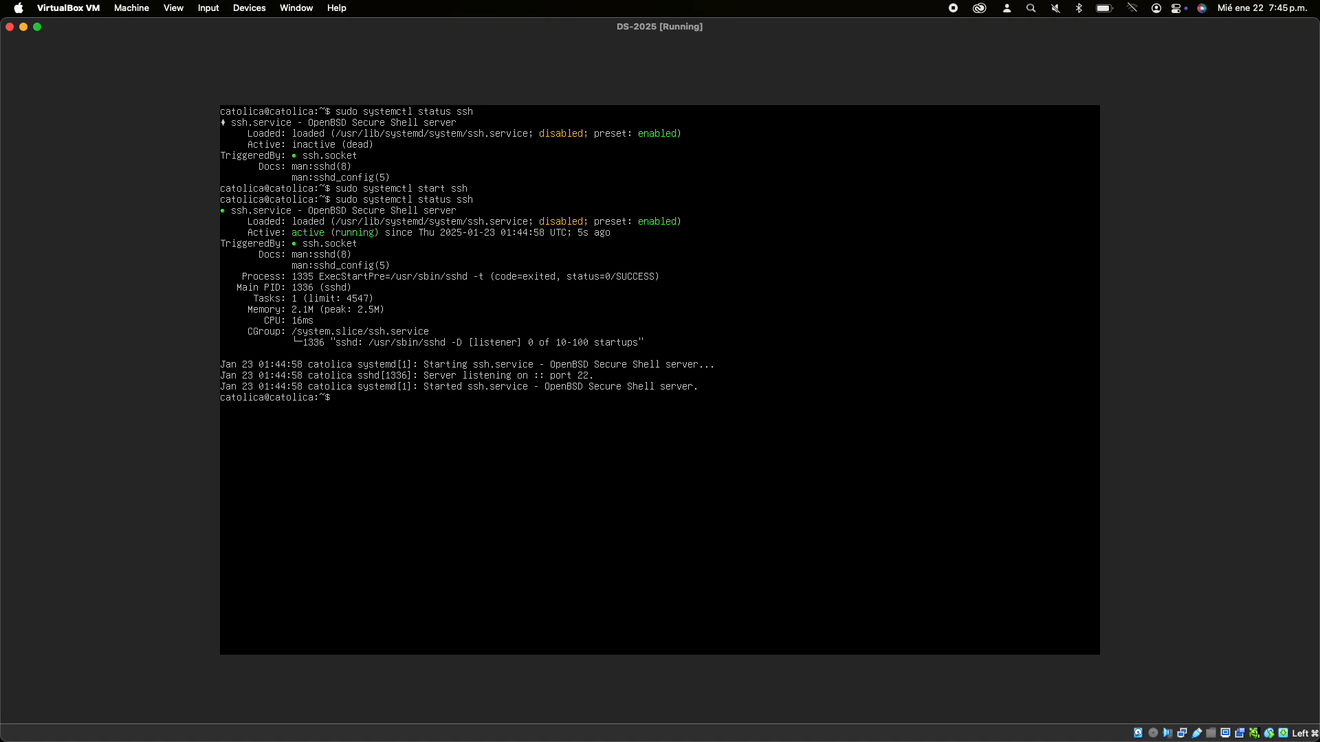
Step: Enable the SSH service to start at boot with sudo systemctl enable ssh
key("Up")
key("Up")
key("Left")
key("Left")
key("Left")
key("Left")
key("BackSpace")
key("BackSpace")
key("BackSpace")
key("BackSpace")
key("BackSpace")
type("enable")
key("Return")
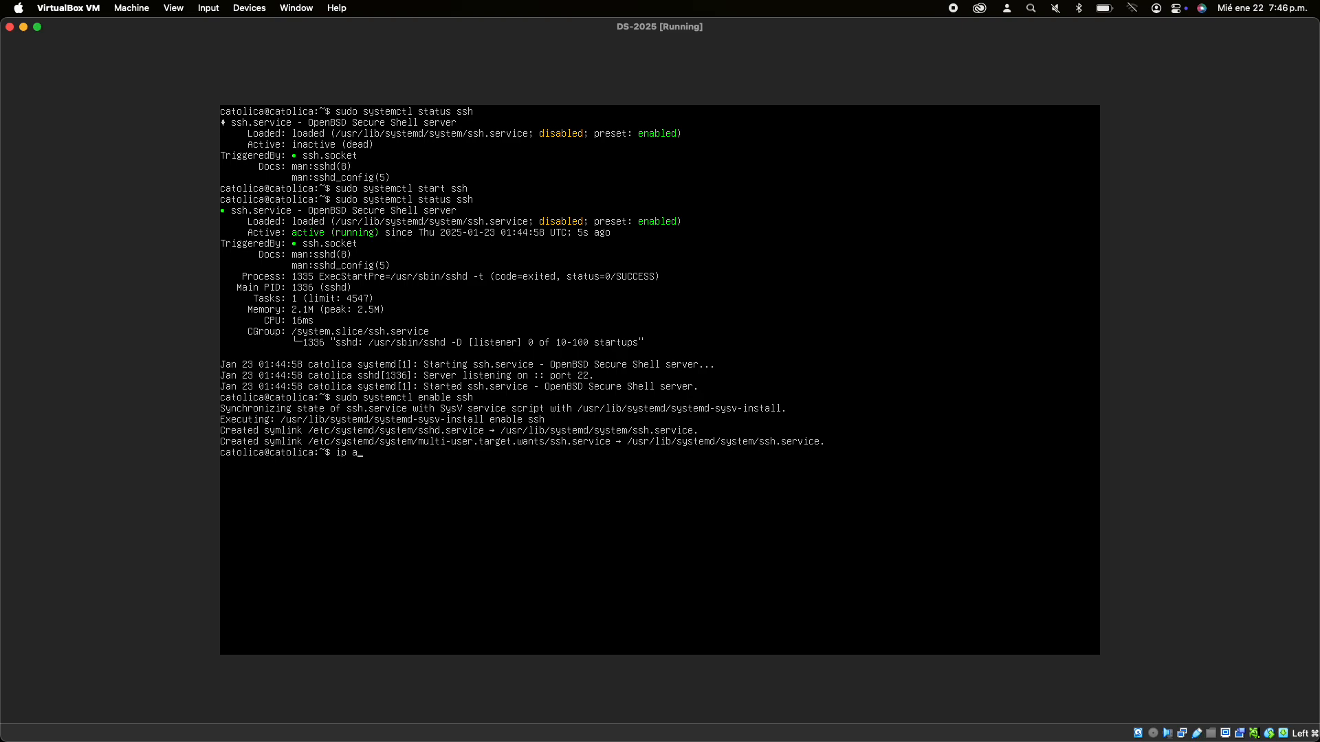
Step: List the server's network addresses with ip a and switch to the Mac's Terminal
key("Return")
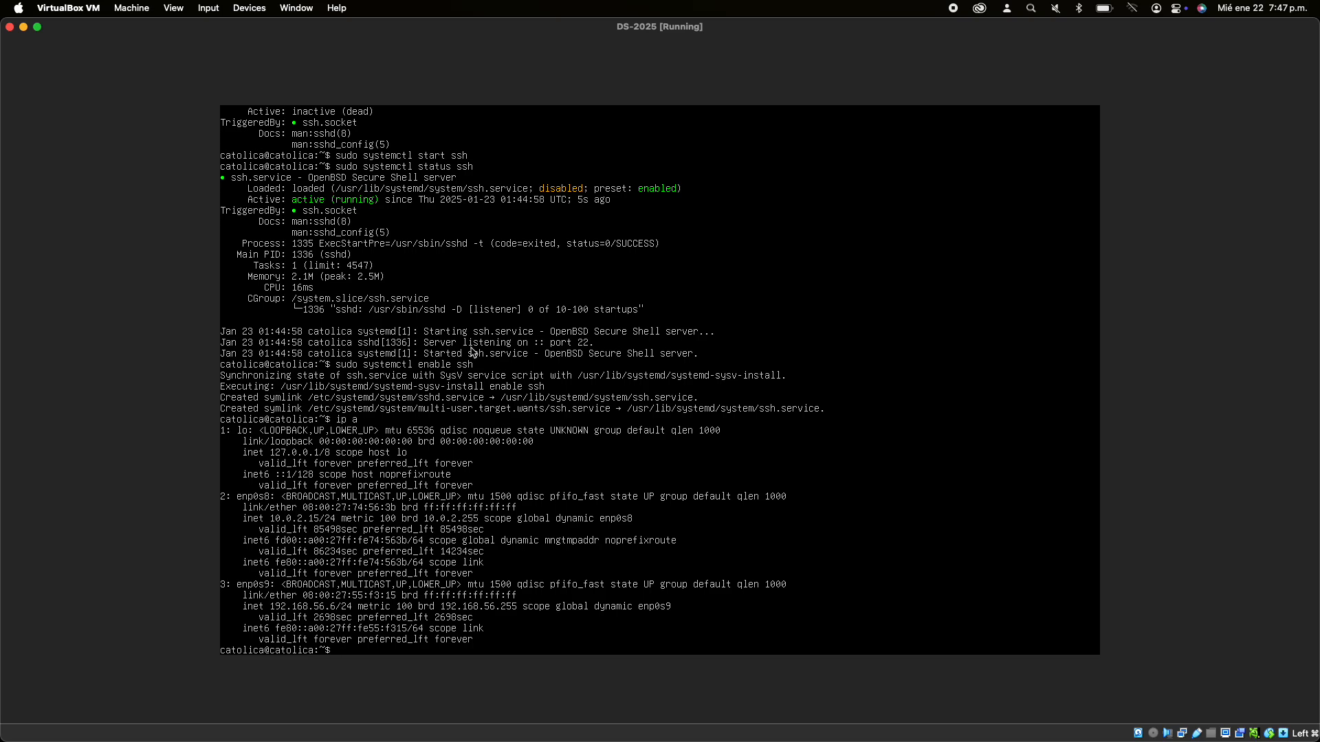
key("super+Tab")
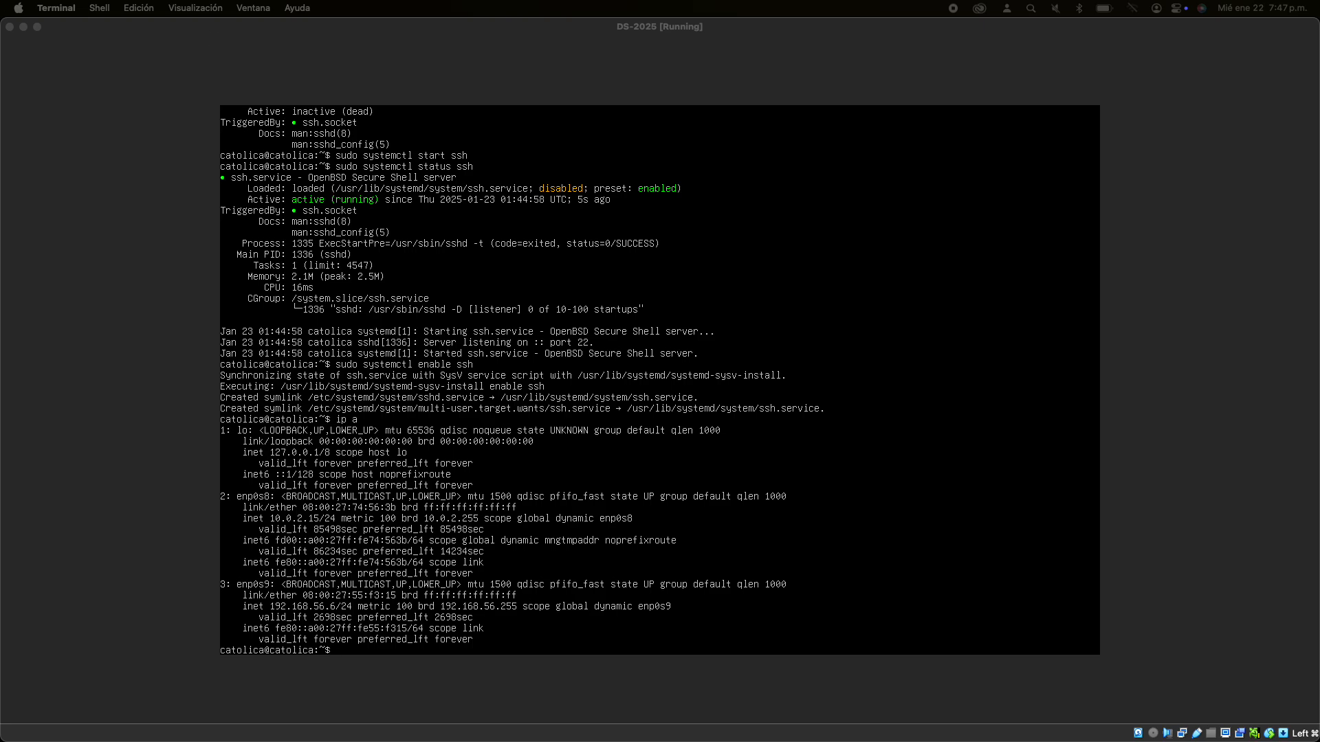
left_click_drag(0, 170, 615, 174)
double_click(616, 174)
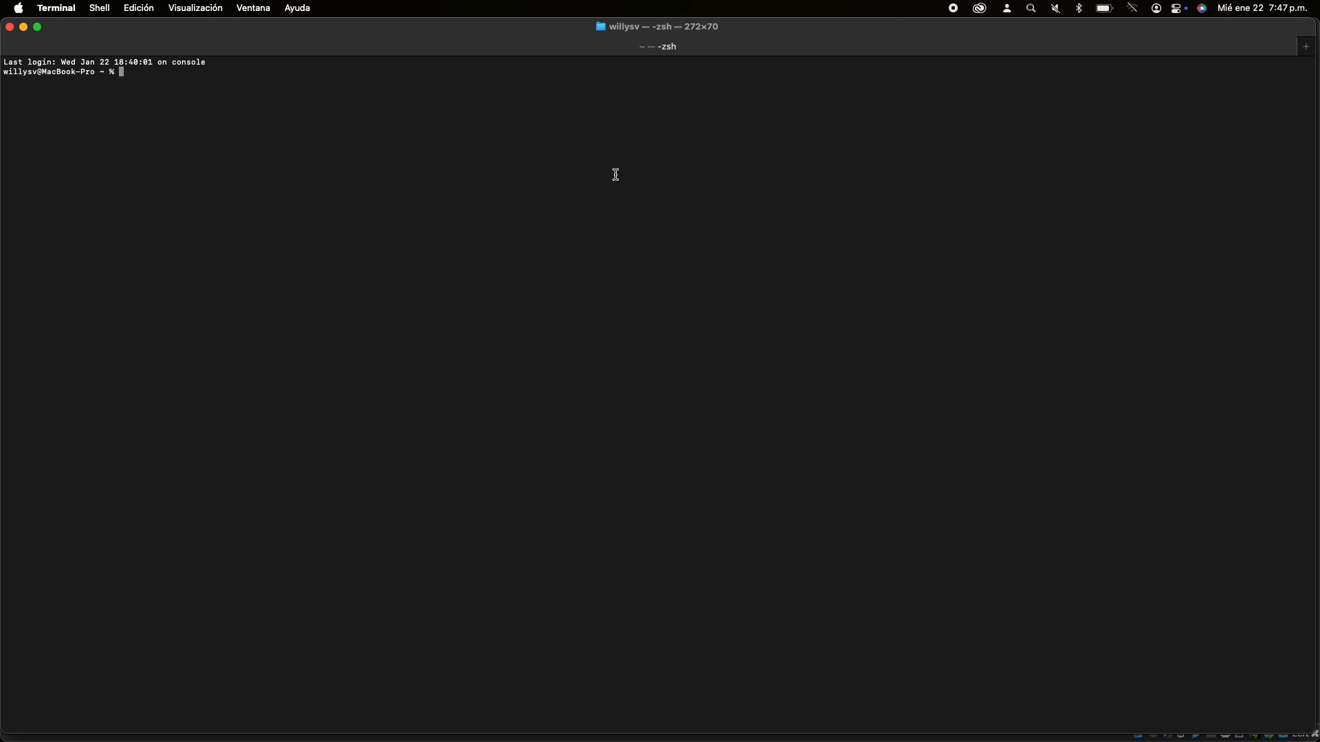
Step: Enlarge the text in the Mac's Terminal window until it is easily readable
key("super+plus")
key("super+plus")
key("super+plus")
key("super+plus")
key("super+plus")
key("super+plus")
key("super+plus")
key("super+plus")
key("super+plus")
key("super+plus")
key("super+plus")
key("super+plus")
key("super+plus")
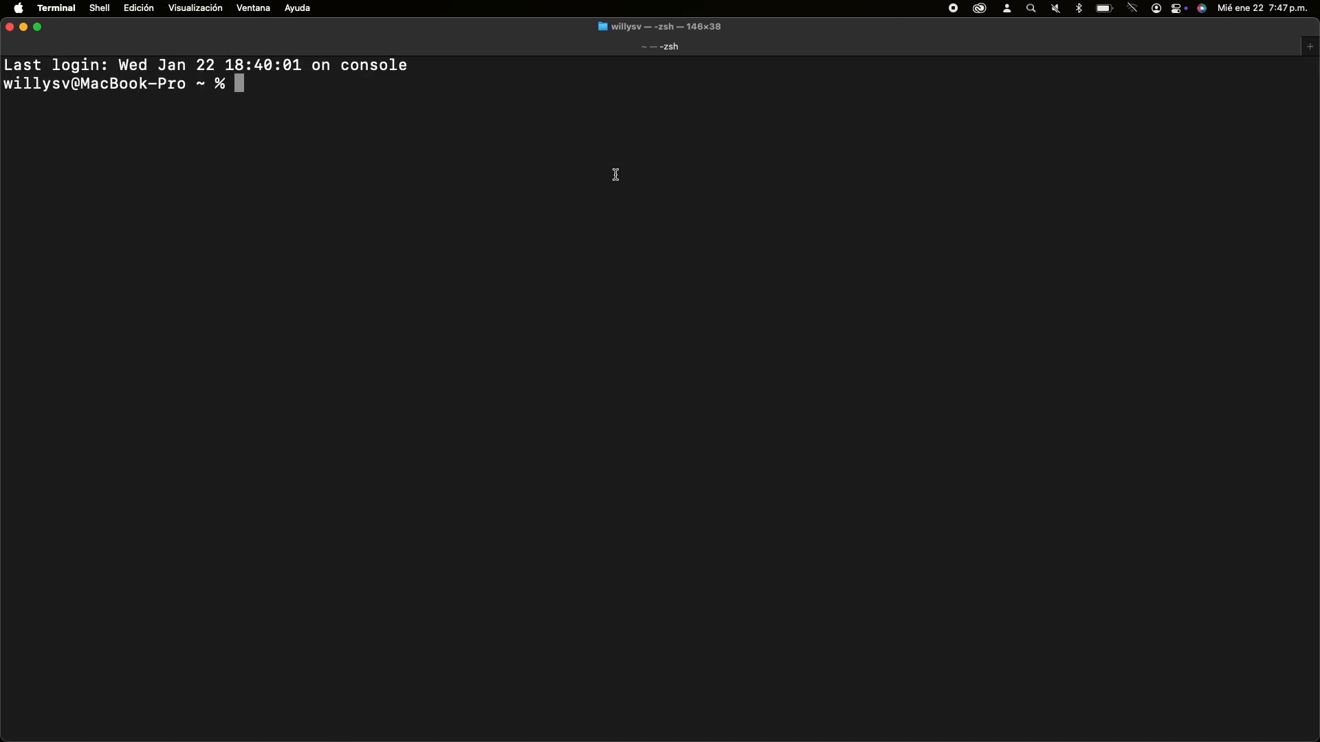
key("super+plus")
key("super+plus")
key("super+plus")
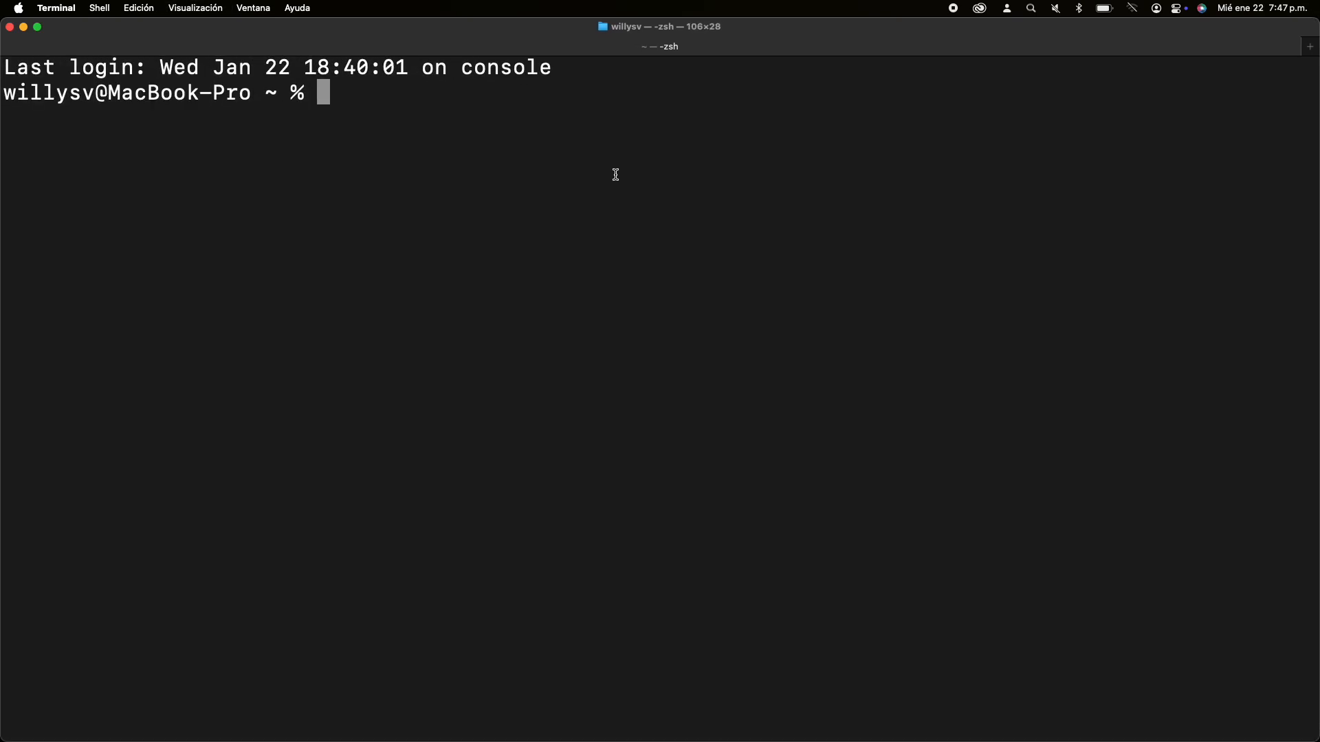
type("ssh ")
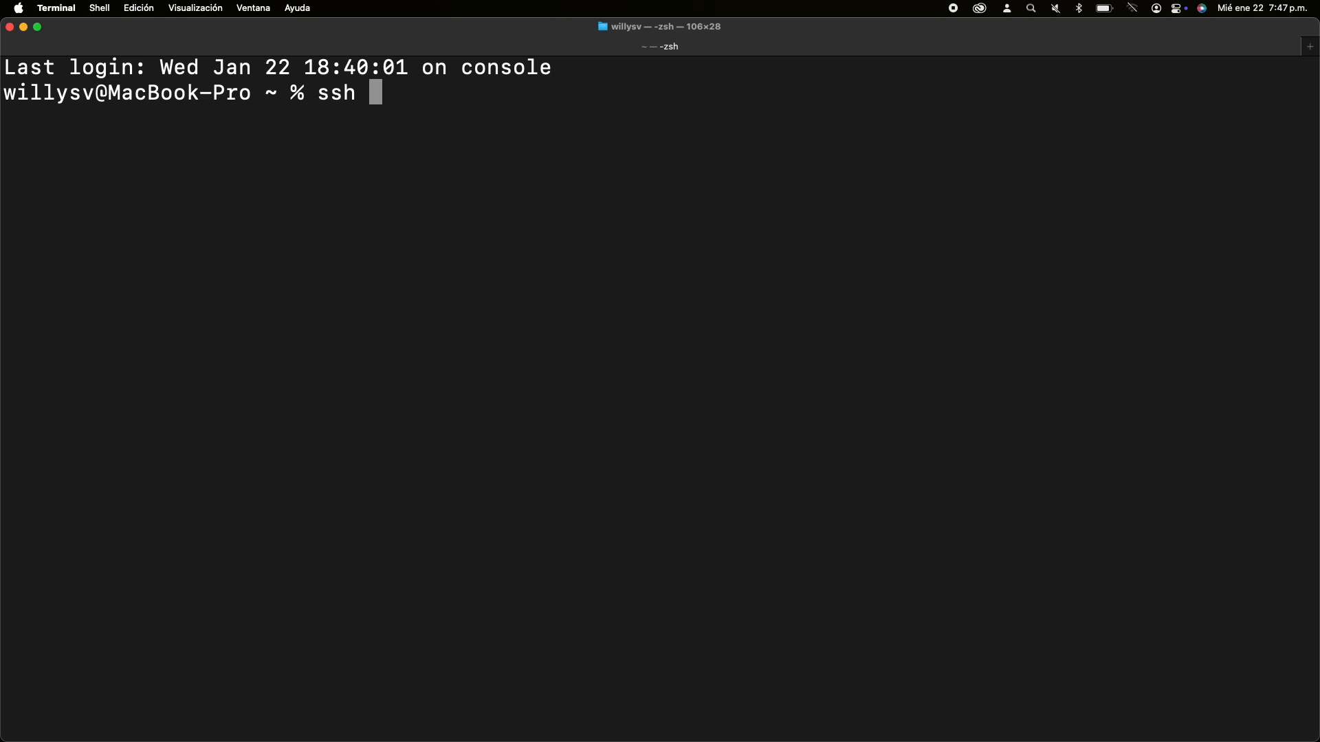
type("catol")
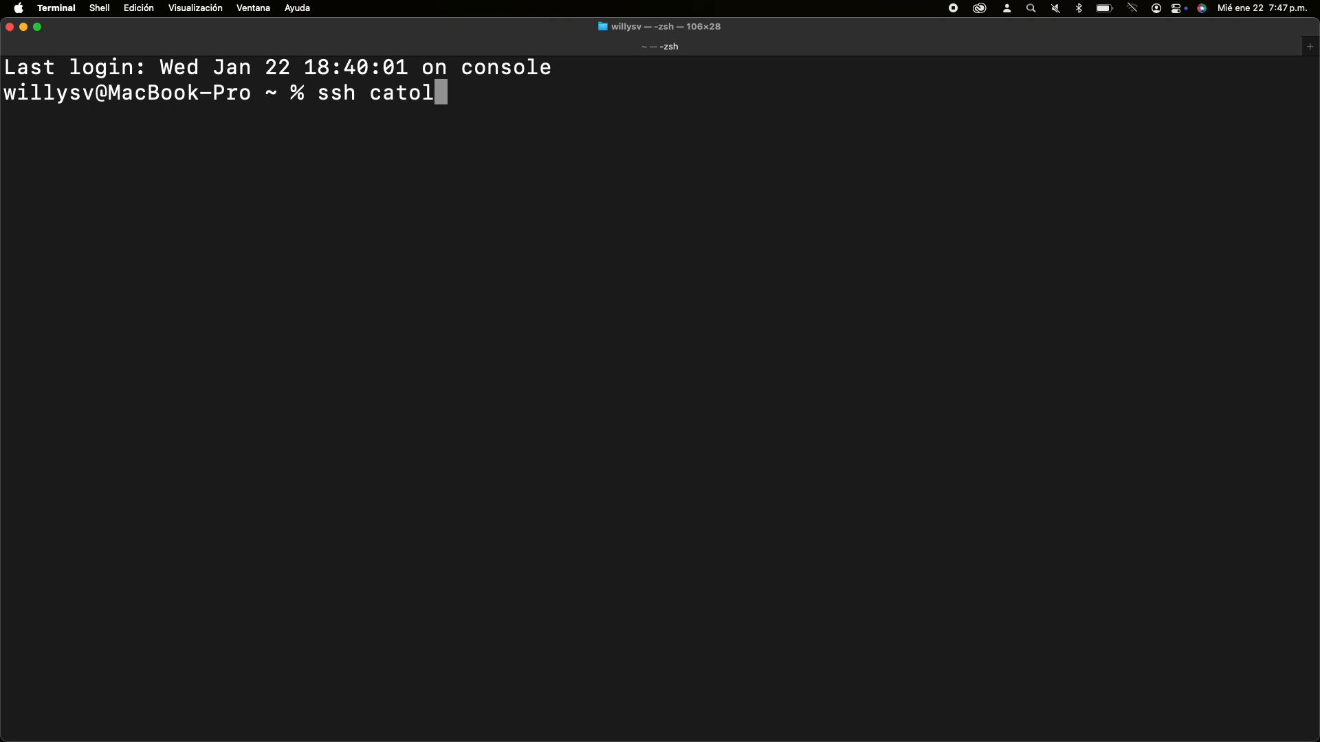
type("ica@1")
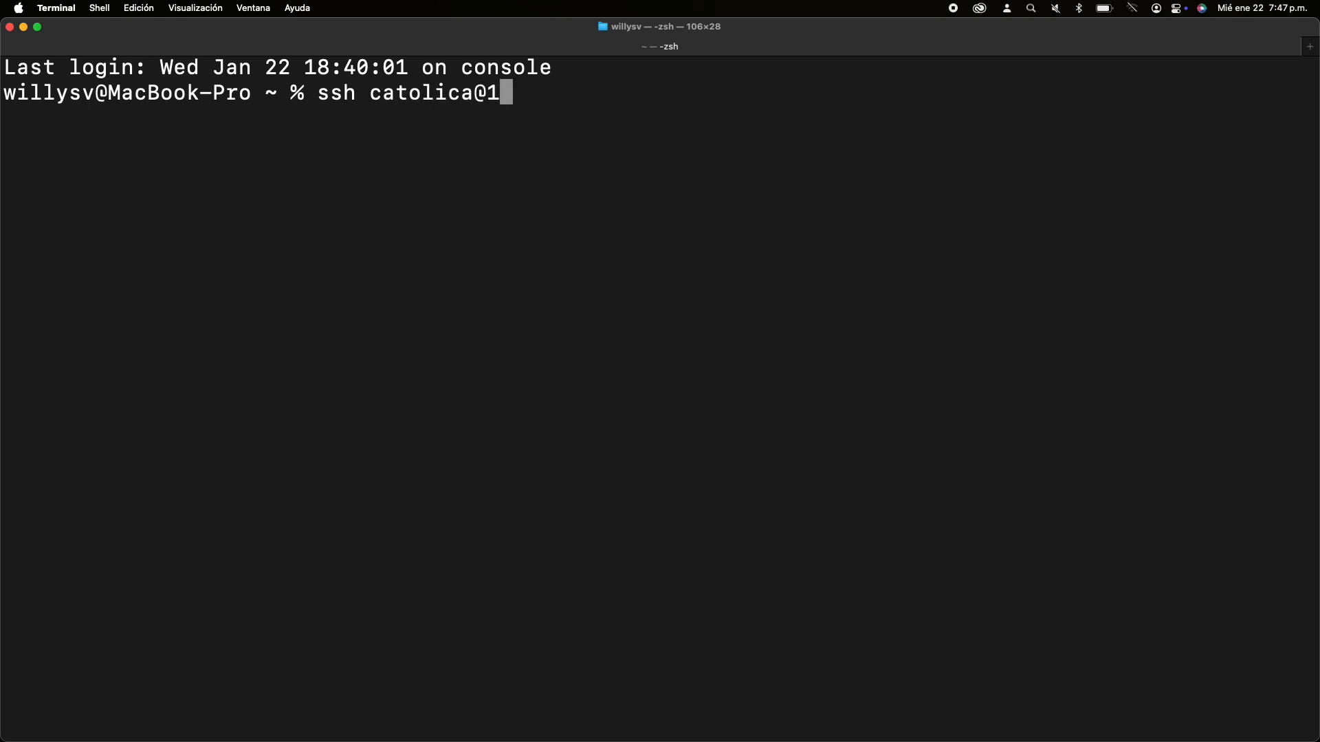
type("92.168")
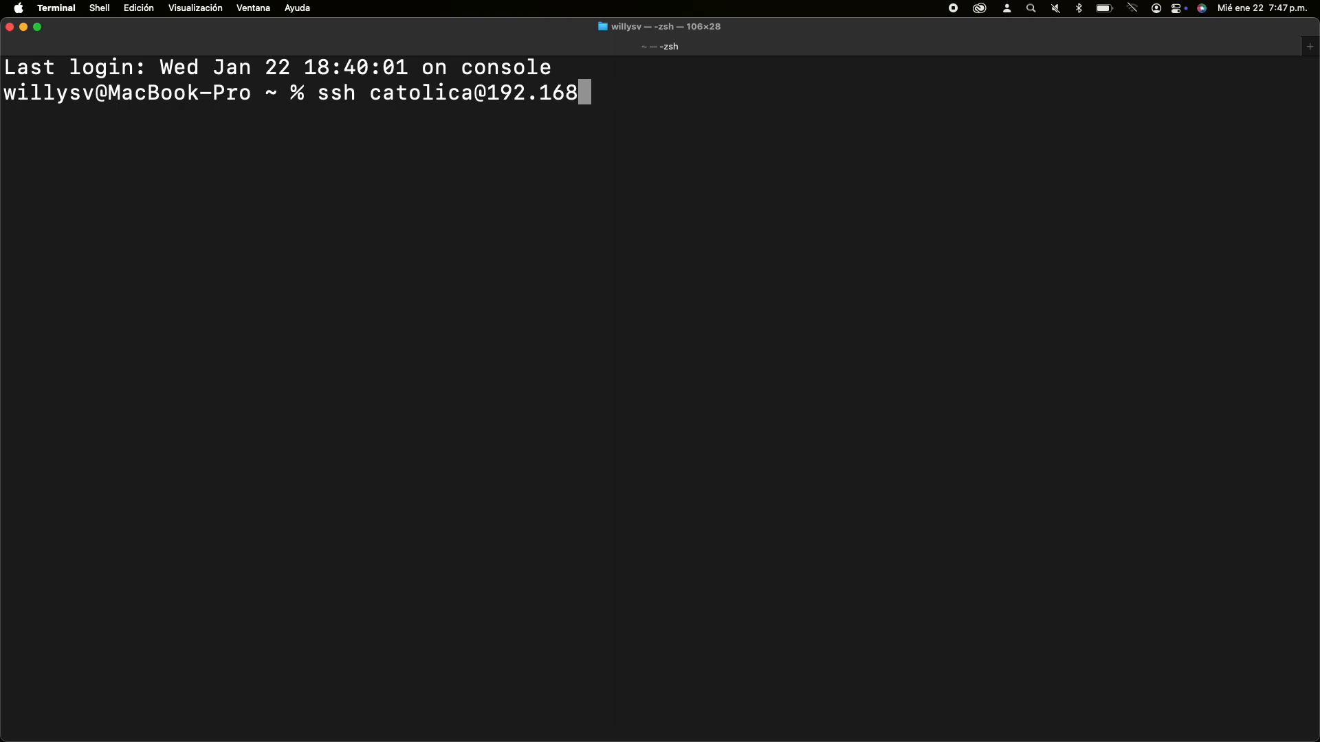
type(".56.6")
key("Return")
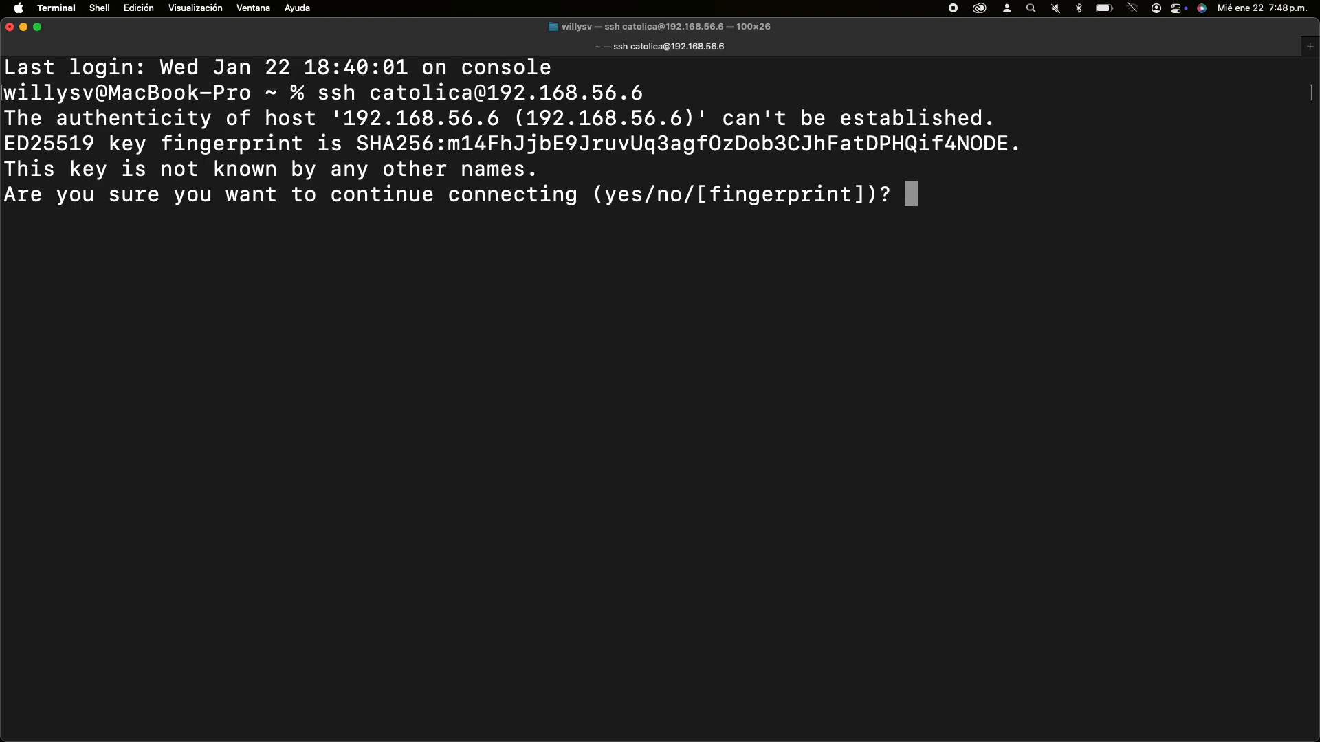
Step: Accept the server's host key with yes and log in over SSH with the account password
type("yes")
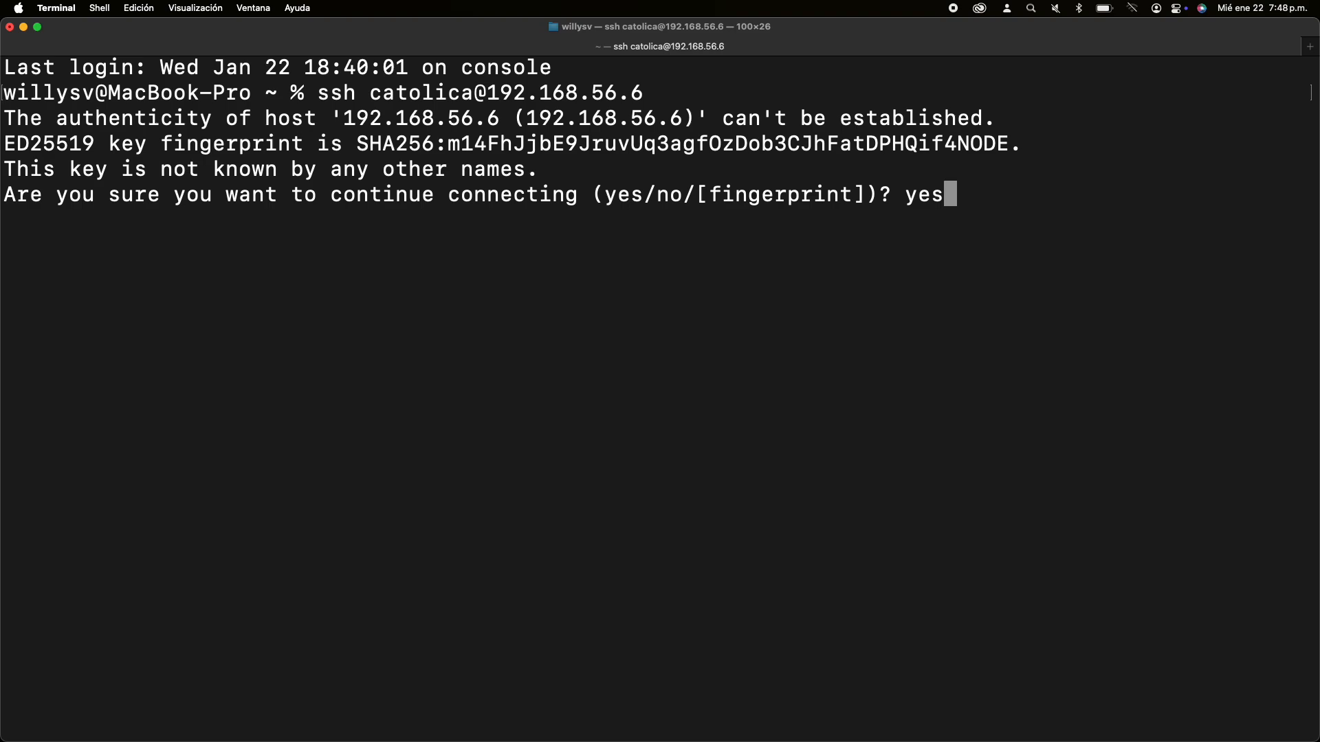
key("Return")
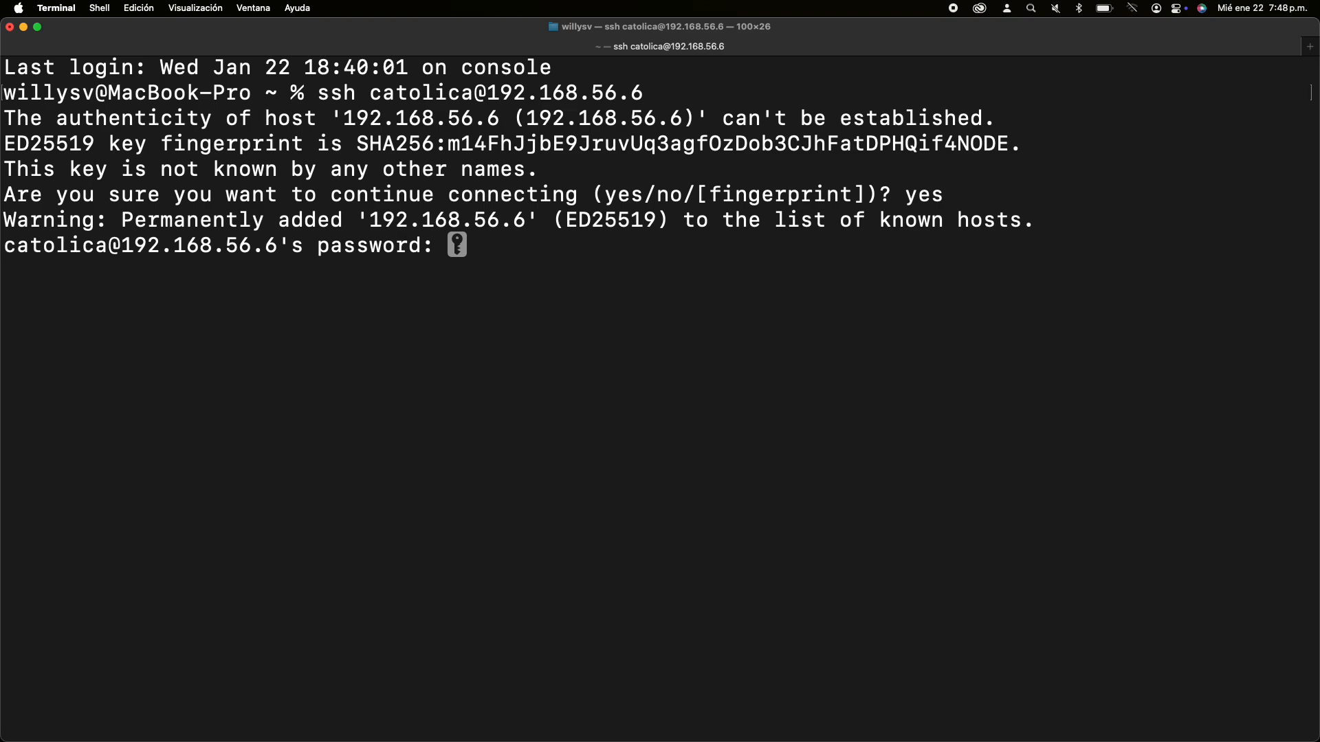
key("Return")
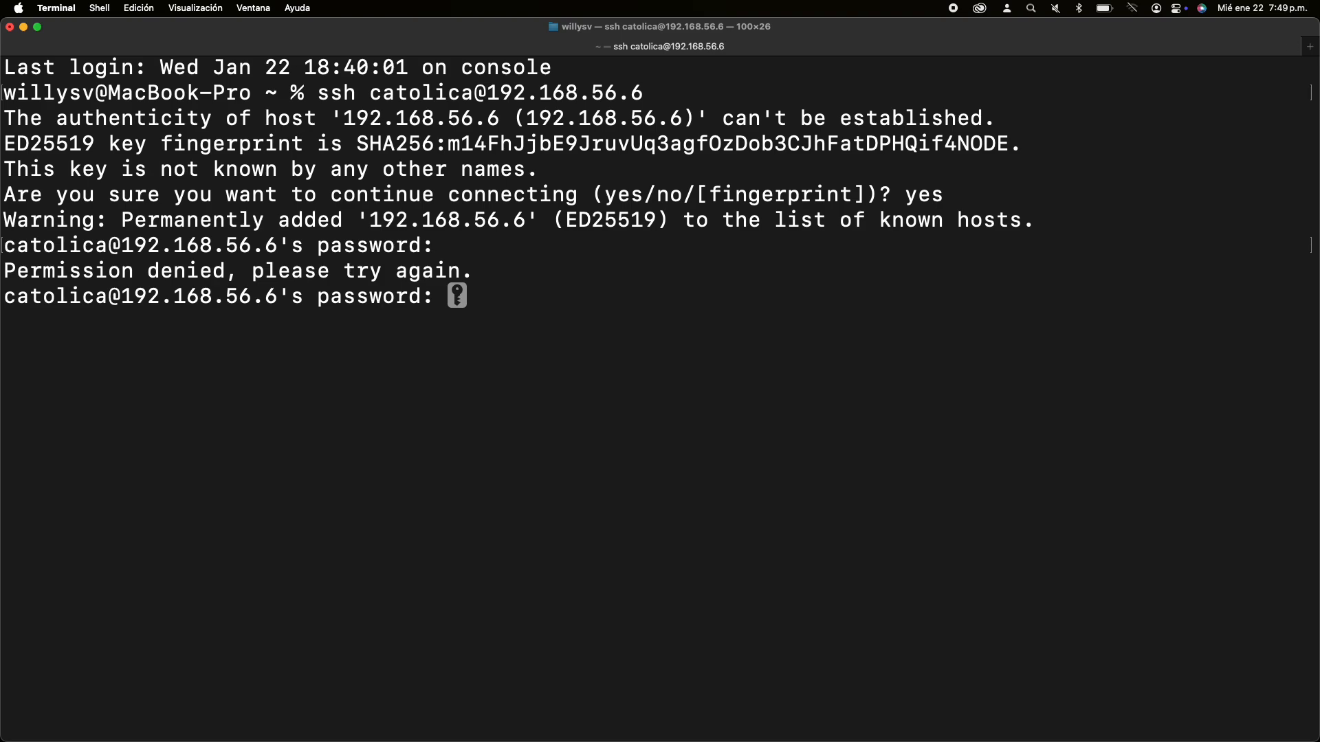
key("Return")
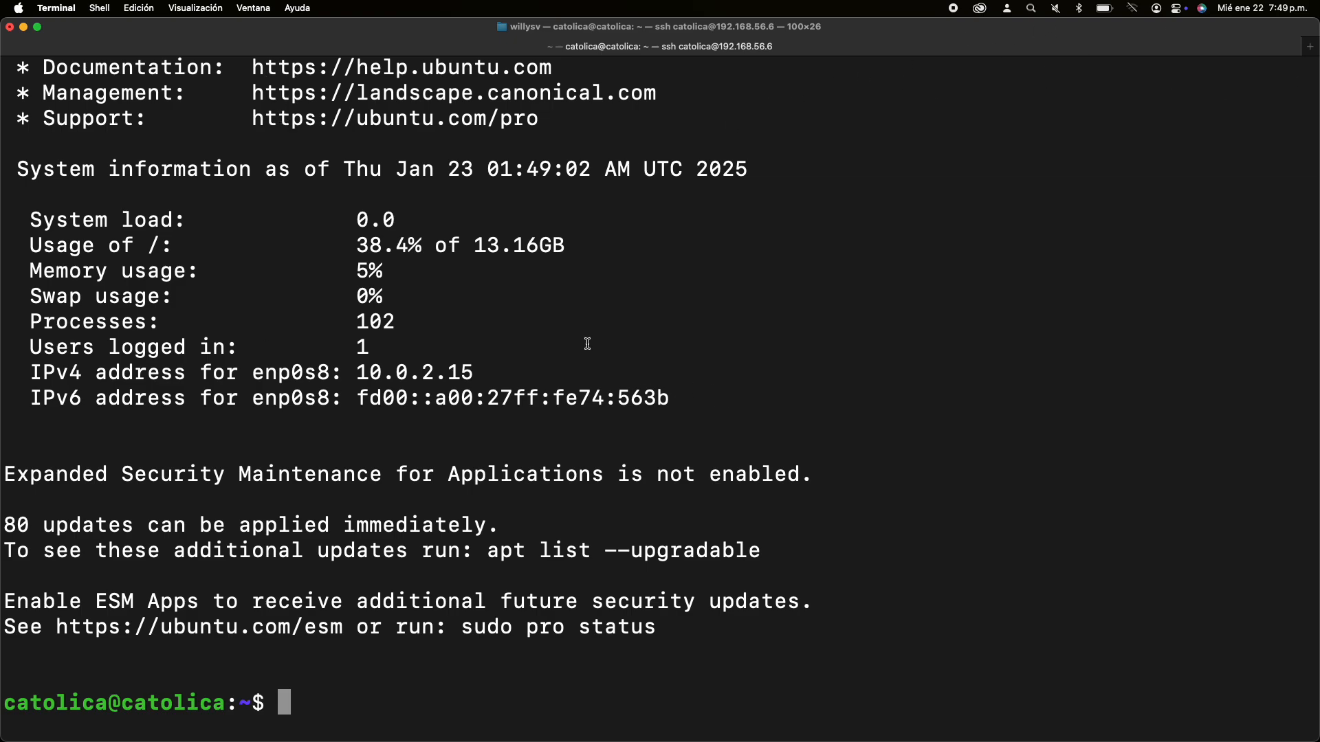
Step: Review the SSH login output, from the connection command through the Ubuntu welcome message and system information
scroll(588, 343, "up", 5)
scroll(588, 343, "down", 1)
scroll(587, 343, "up", 1)
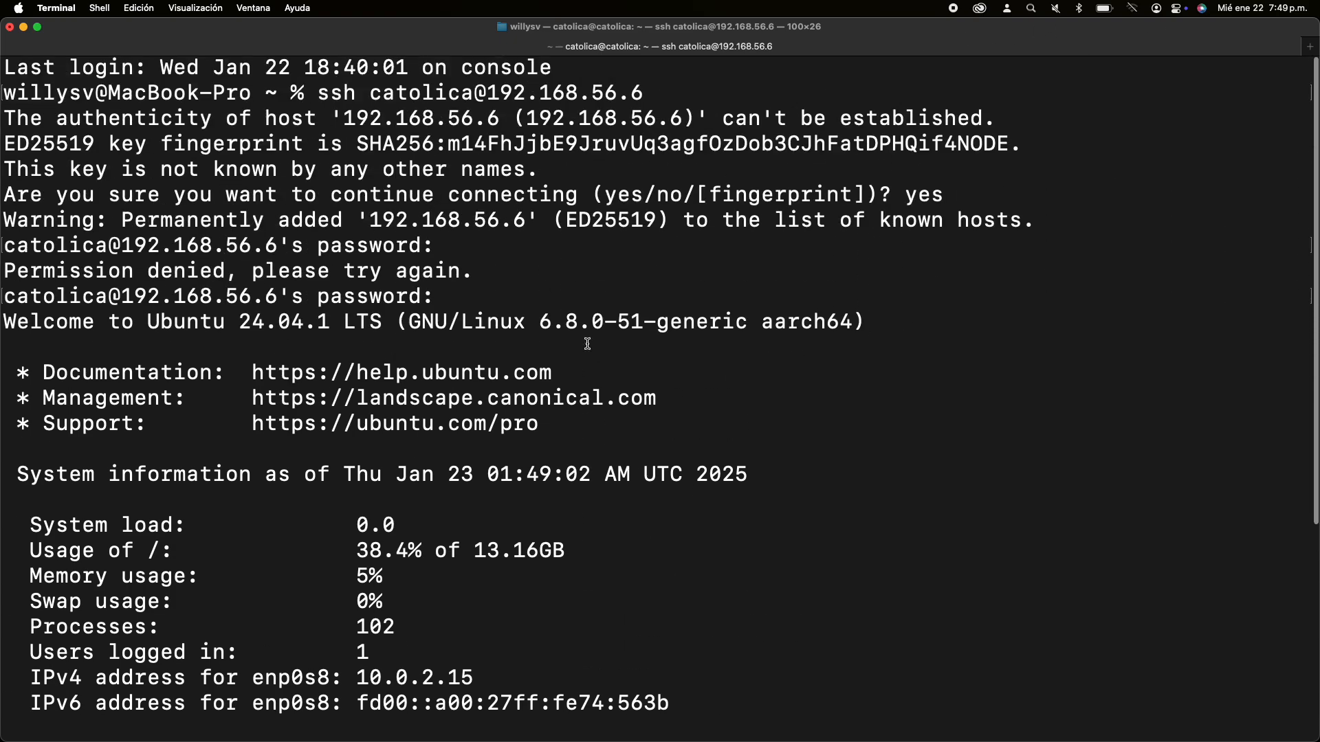
scroll(588, 344, "down", 4)
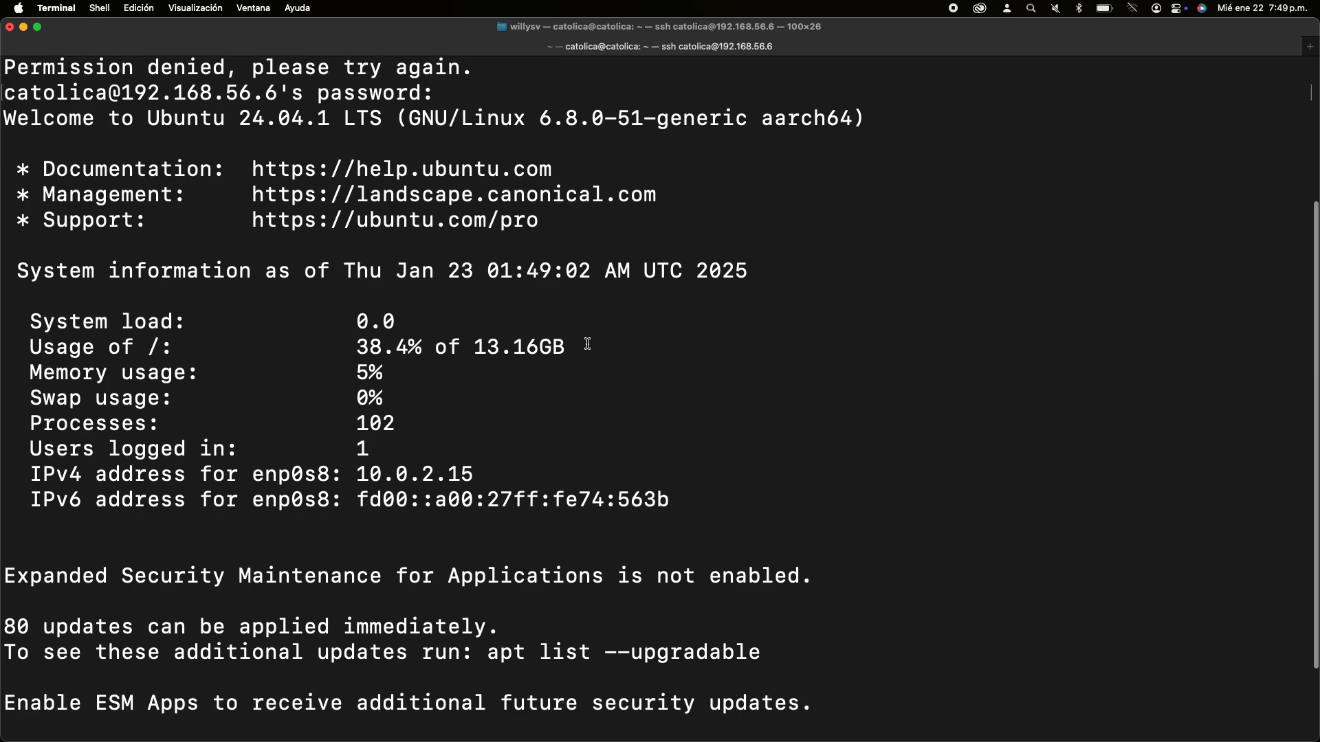
scroll(589, 344, "up", 4)
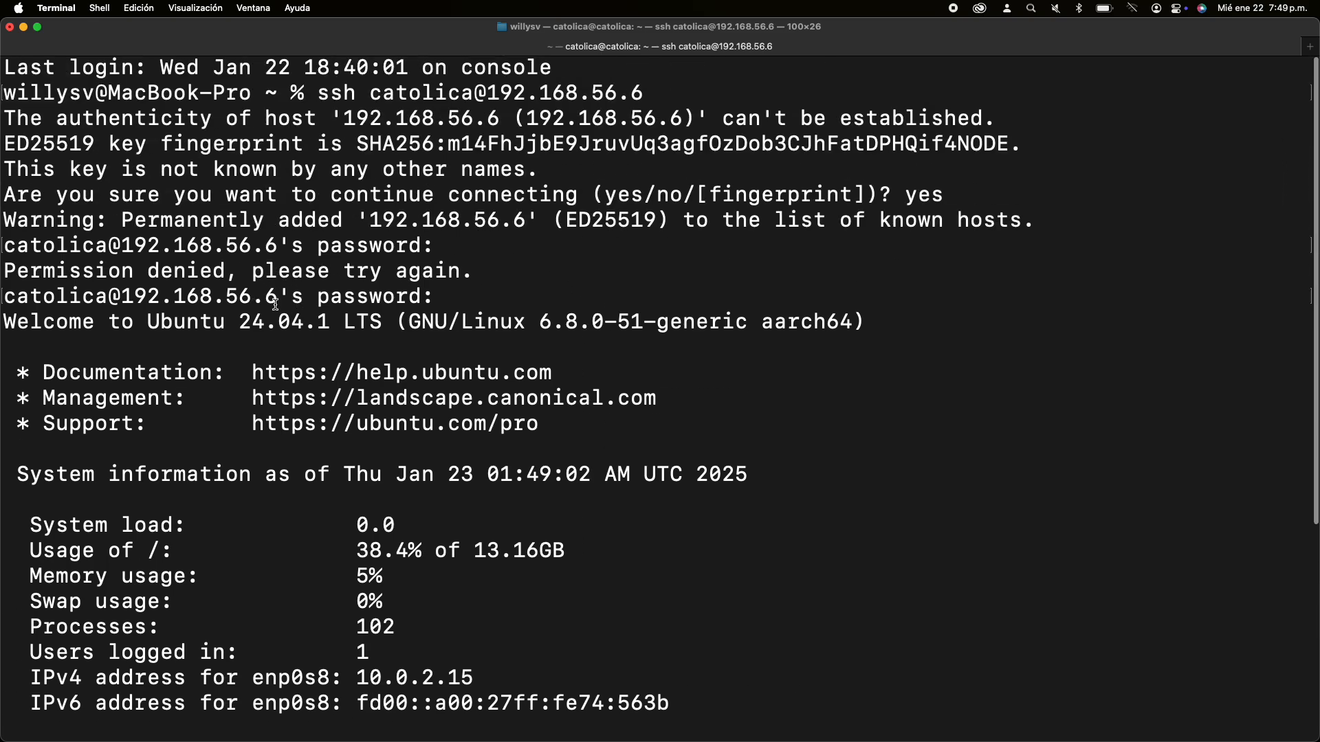
scroll(234, 347, "down", 4)
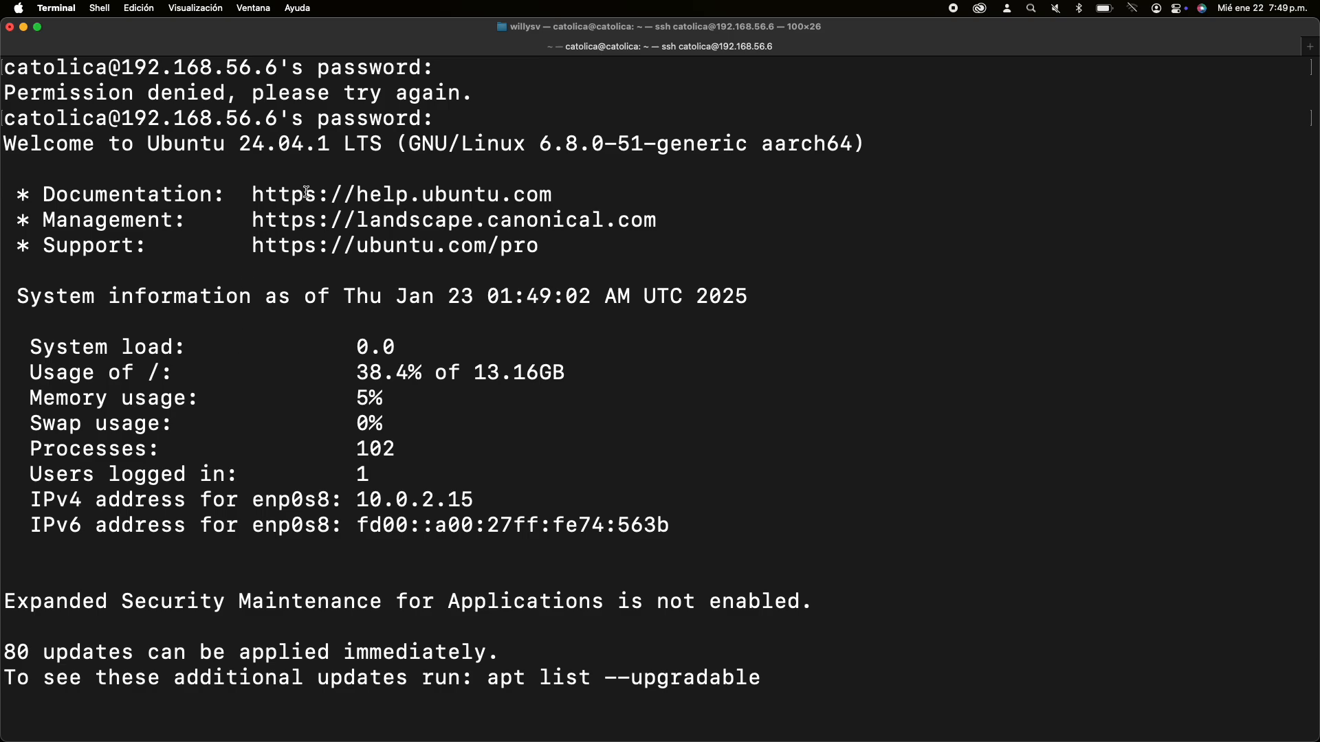
scroll(306, 193, "down", 3)
Step: Clear the console and check the firewall with sudo ufw status in larger text, authenticating with the account password
key("ctrl+l")
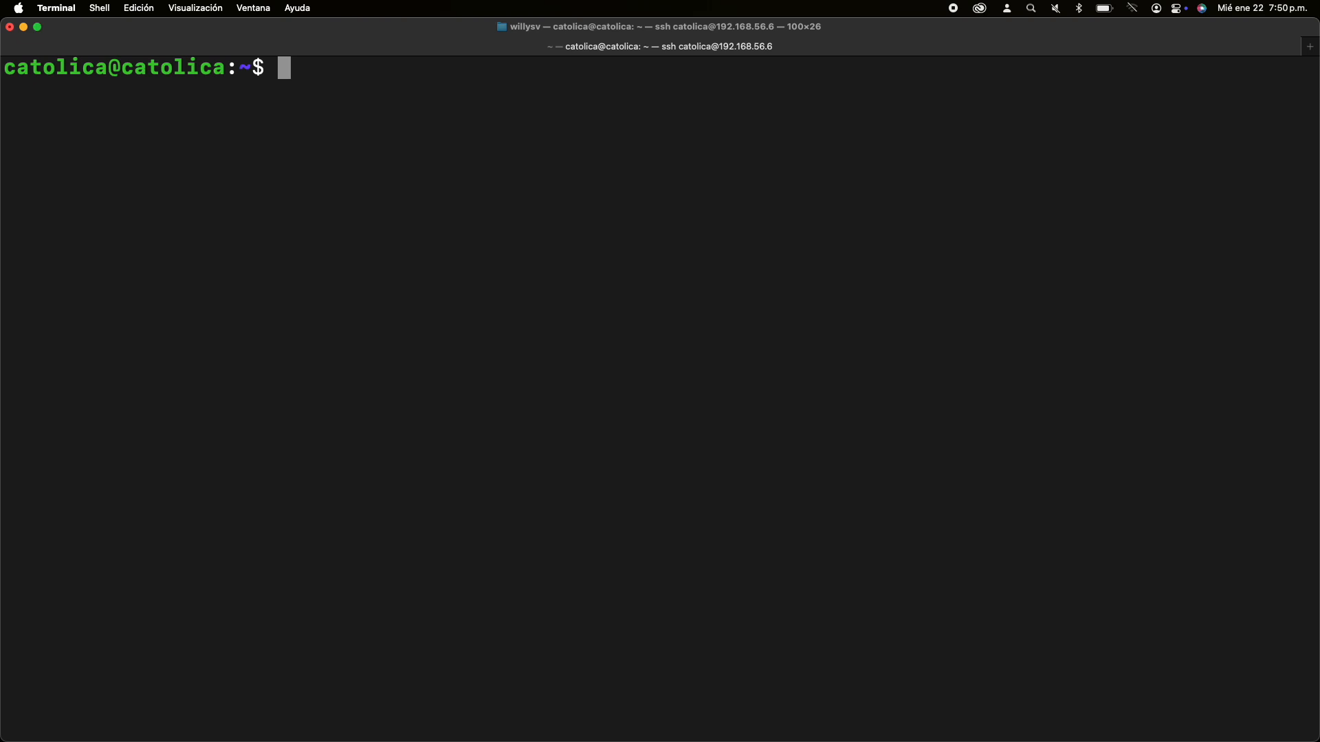
type("suo")
key("BackSpace")
key("BackSpace")
key("BackSpace")
type("do")
key("BackSpace")
key("BackSpace")
type("iu")
key("BackSpace")
key("BackSpace")
type("udo ufw status")
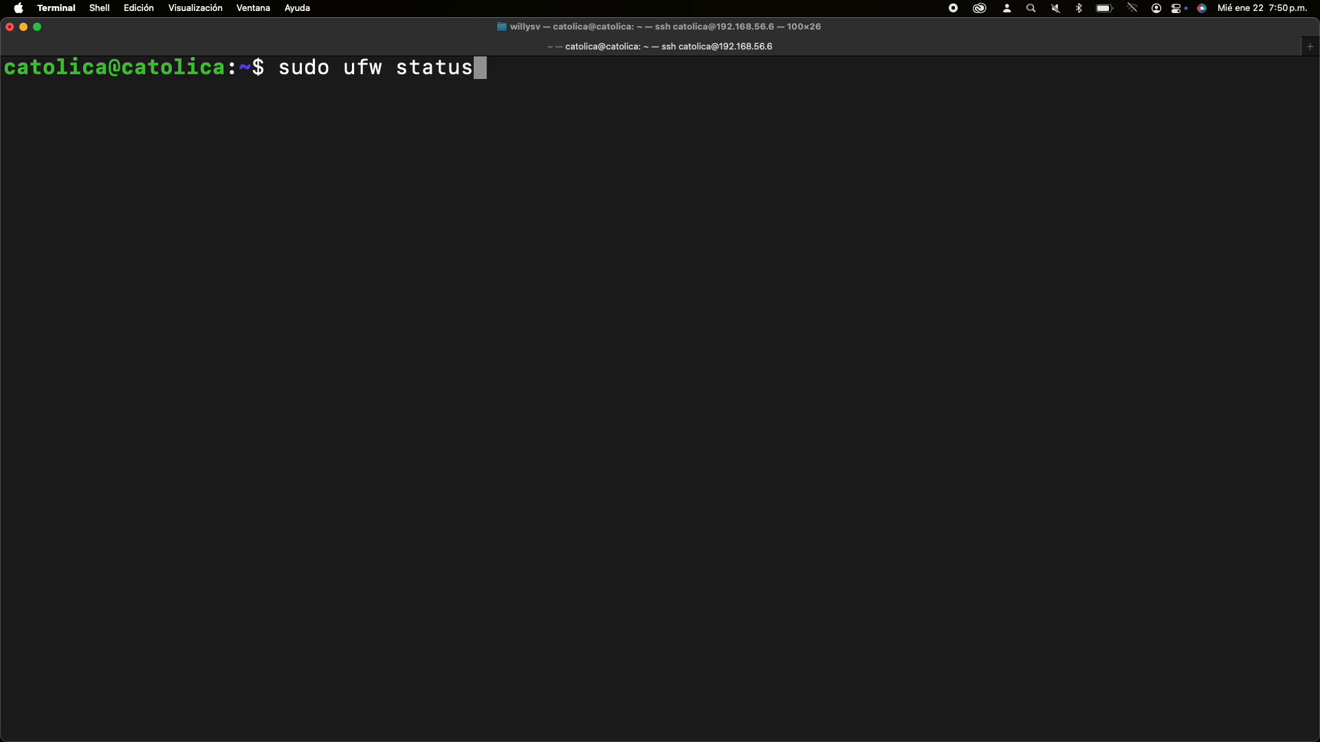
key("super+plus")
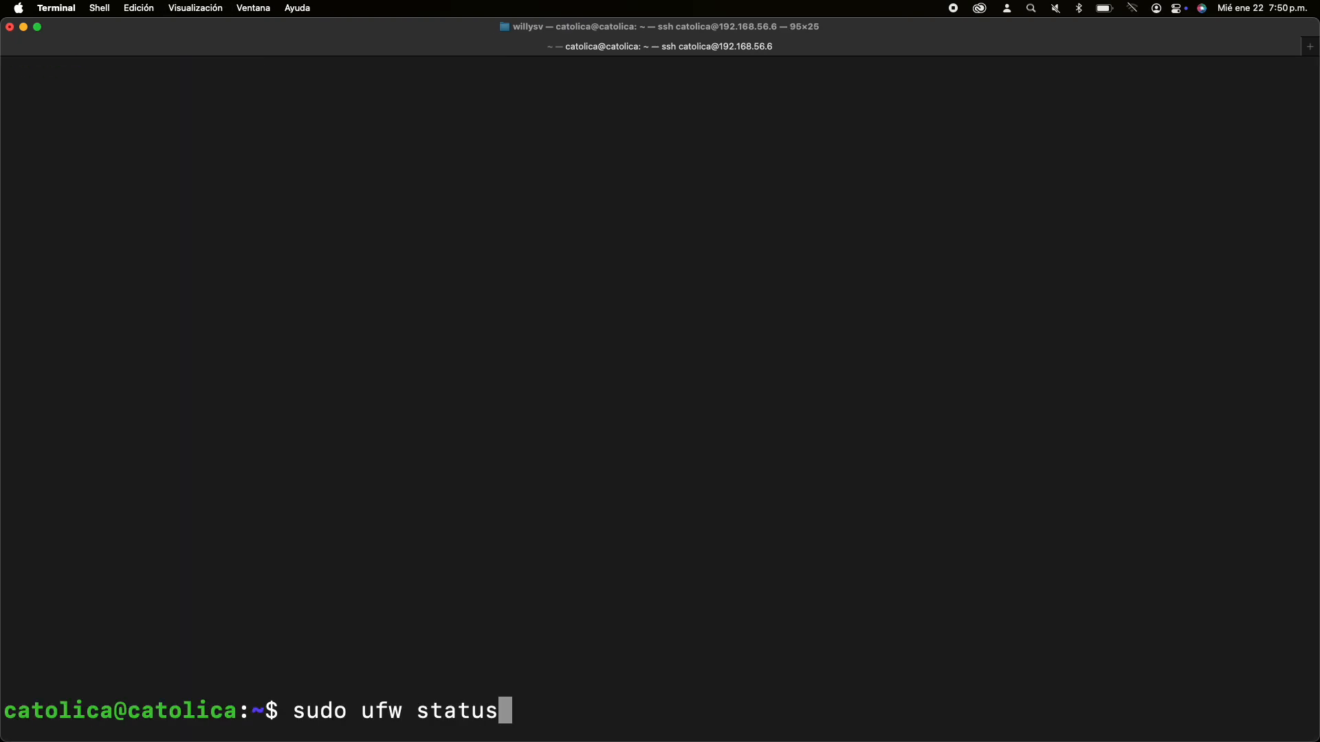
key("super+plus")
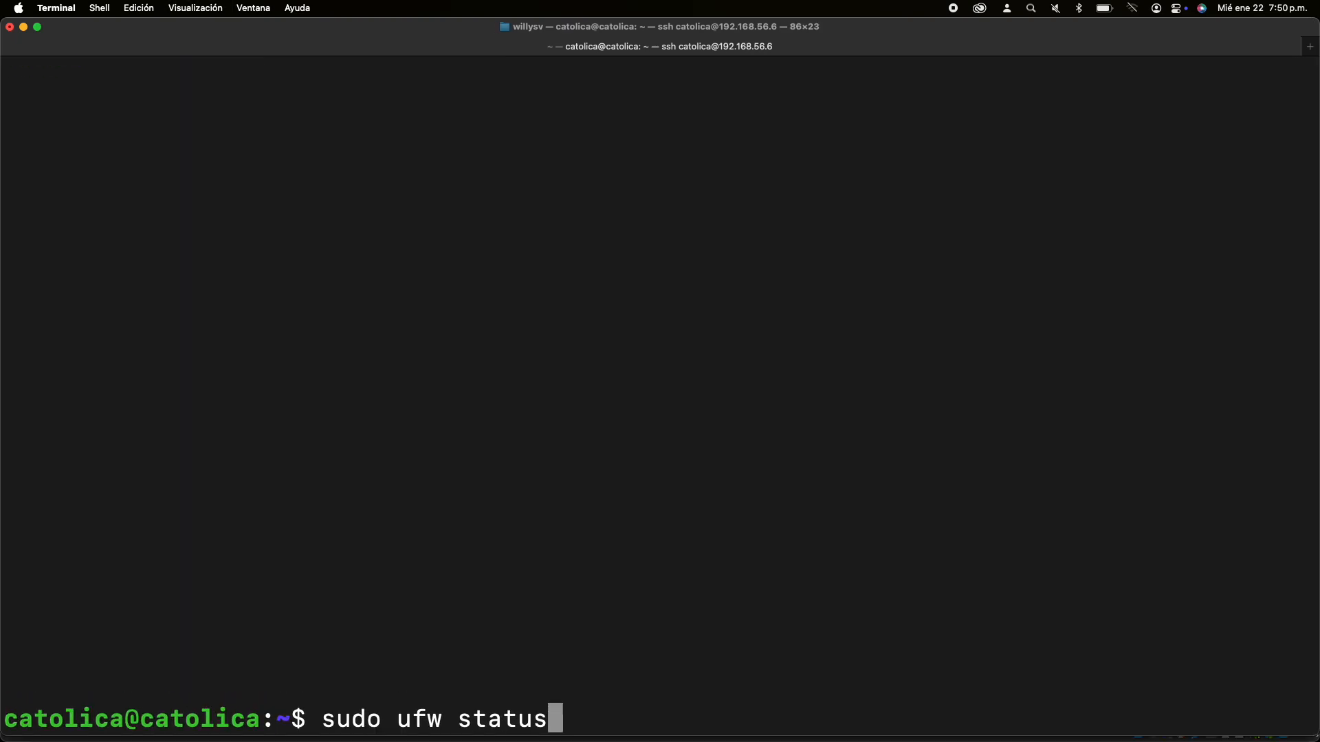
key("super+plus")
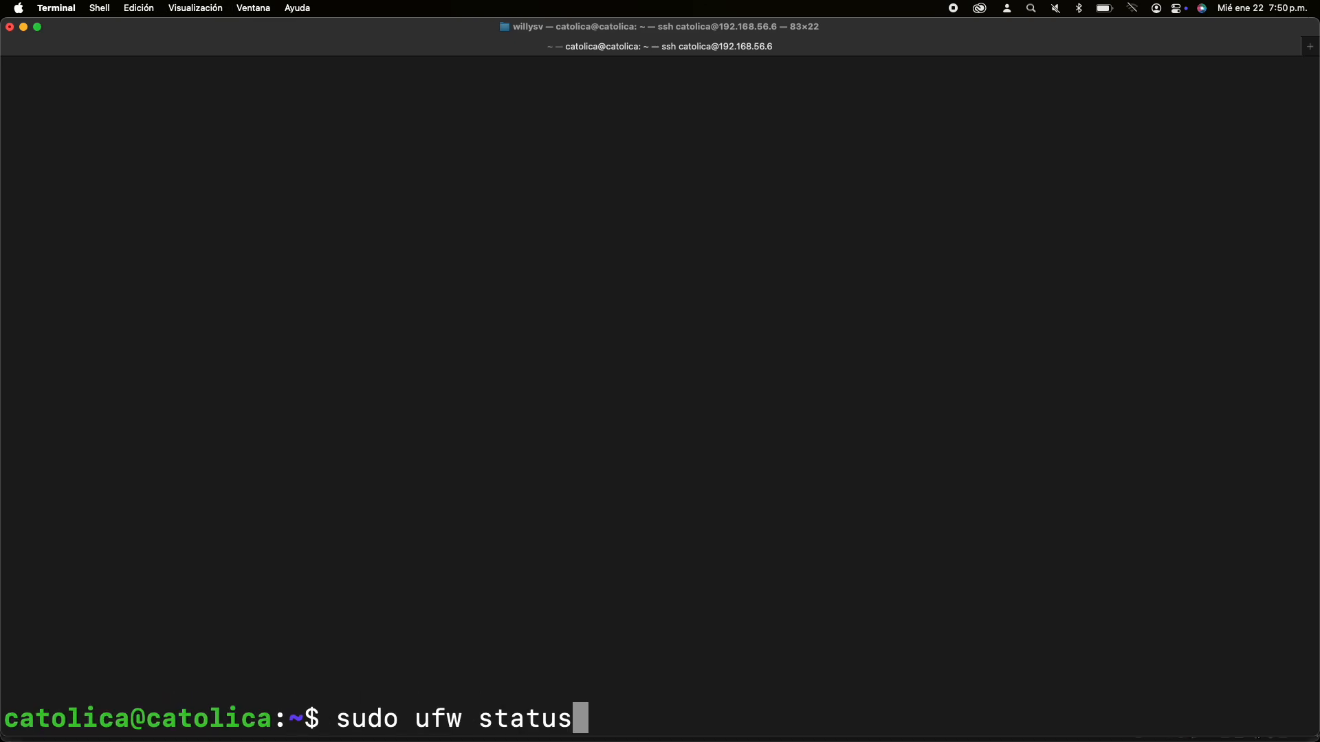
key("ctrl+l")
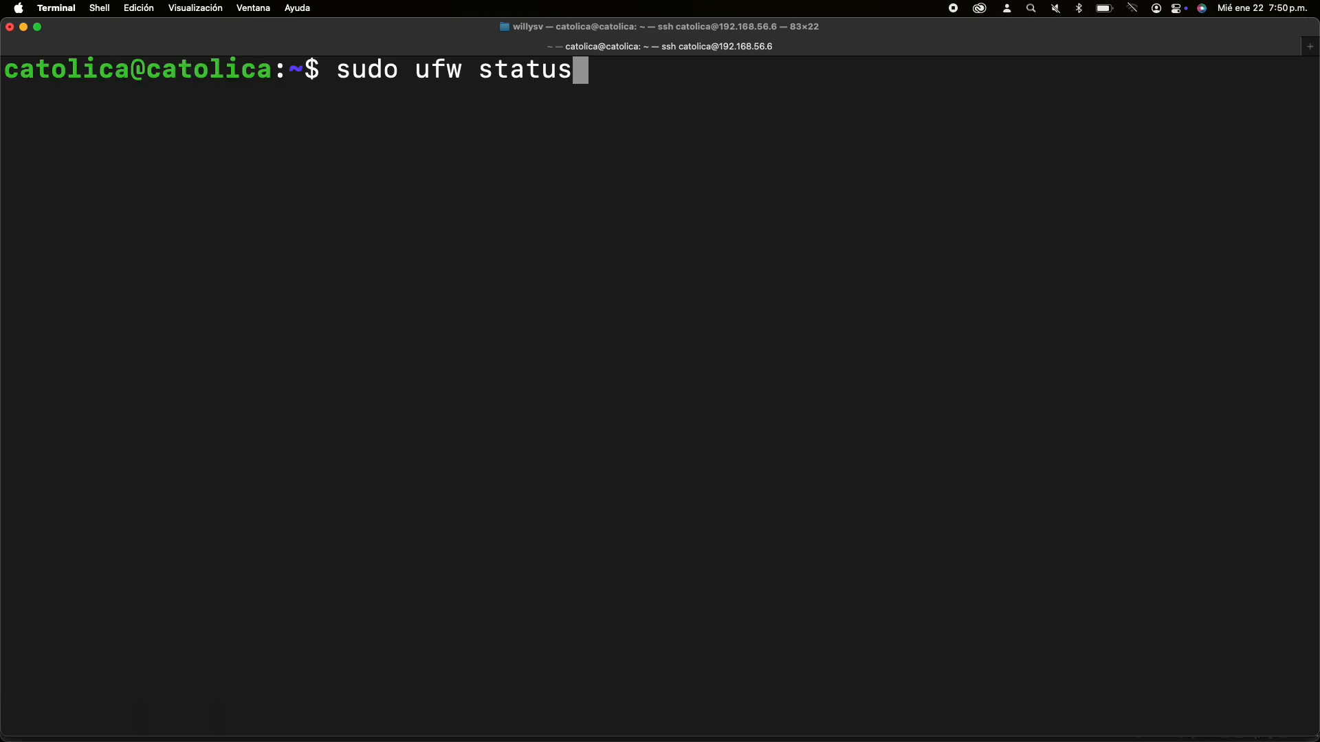
key("Return")
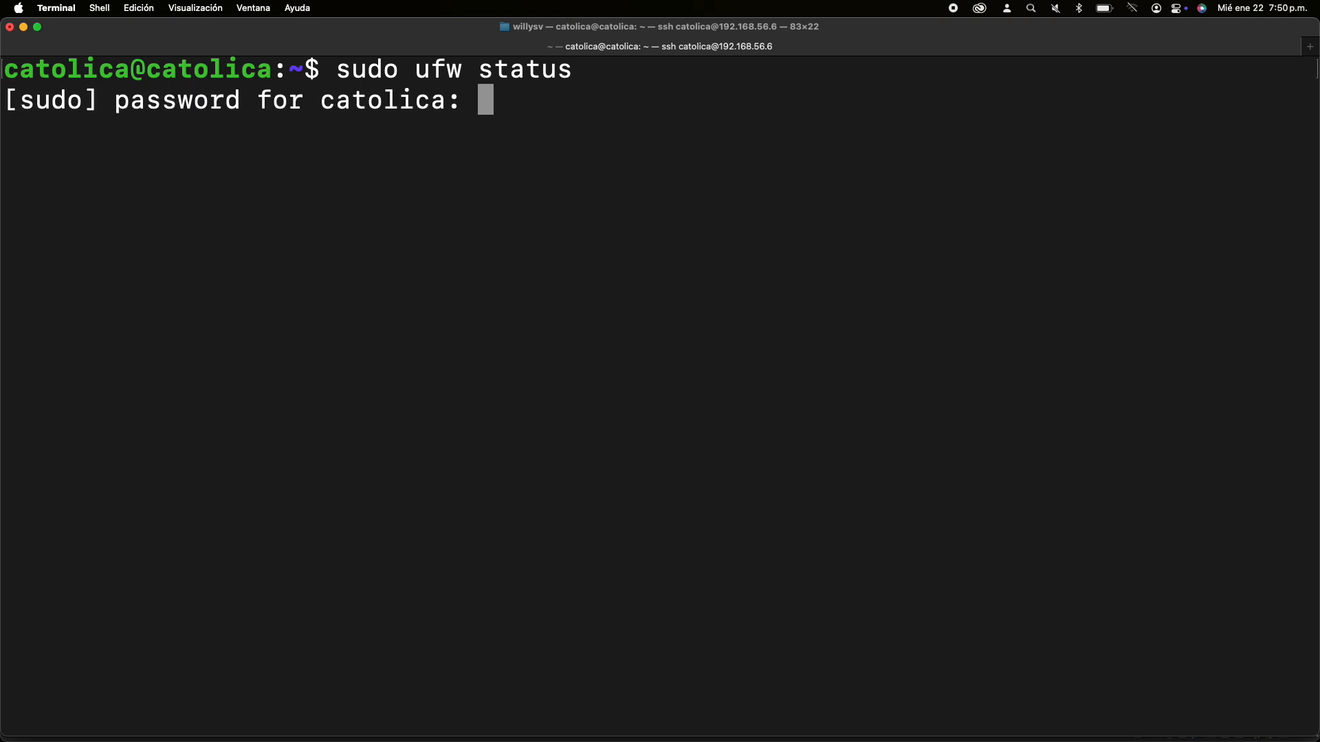
key("Return")
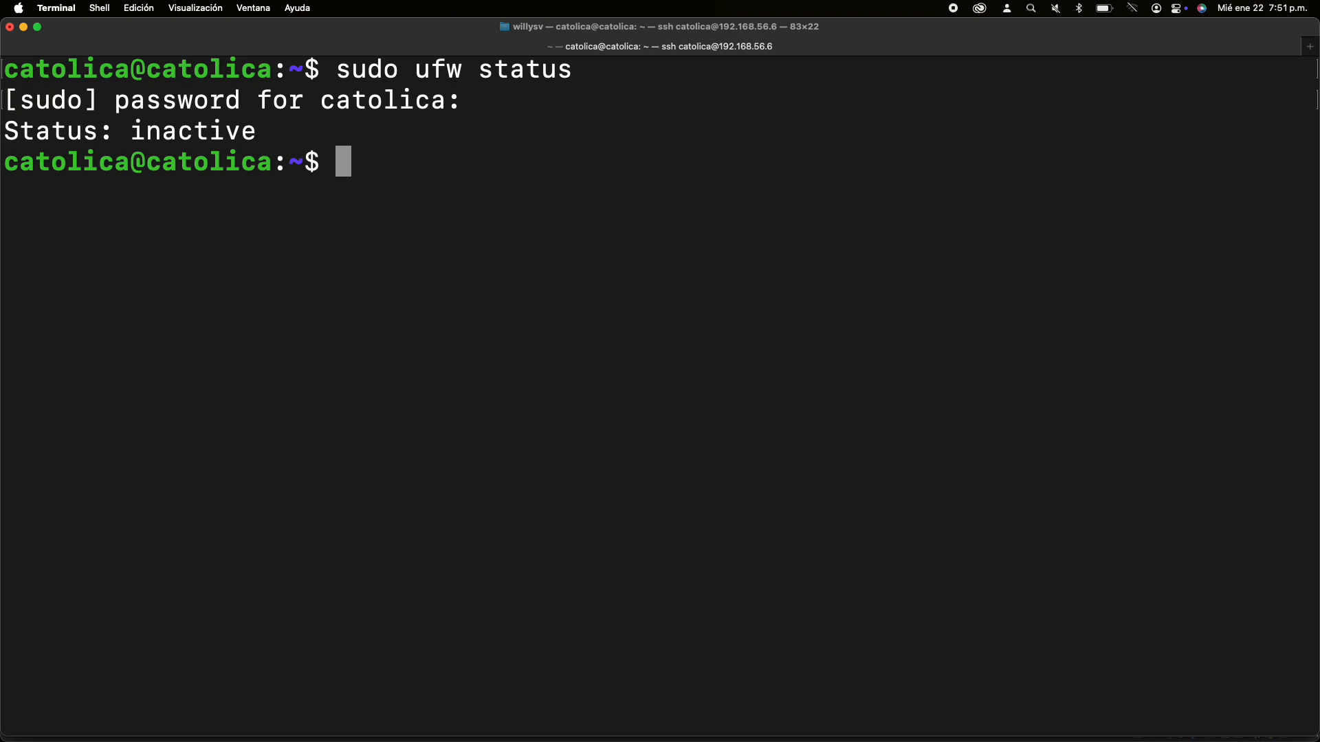
Step: Allow port 22 through the firewall with sudo ufw allow 22
type("suod")
key("BackSpace")
key("BackSpace")
key("BackSpace")
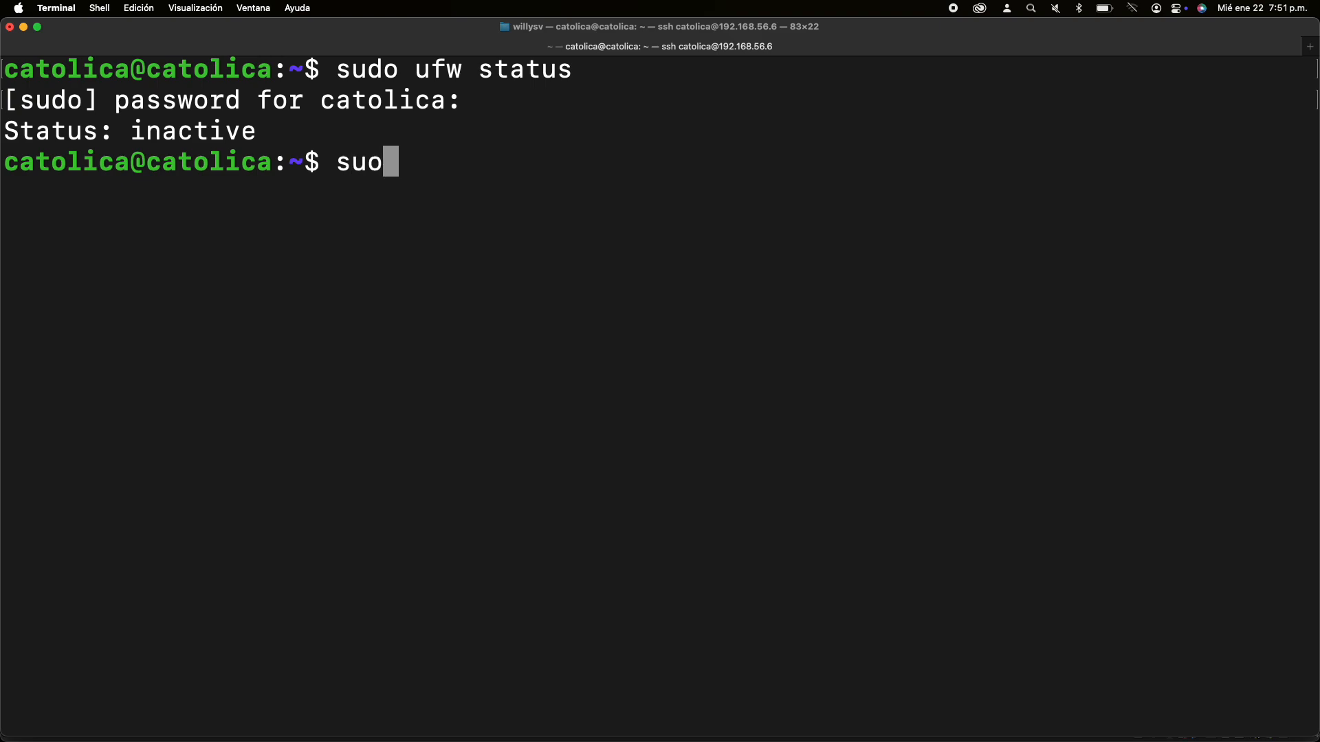
type("do ufw a")
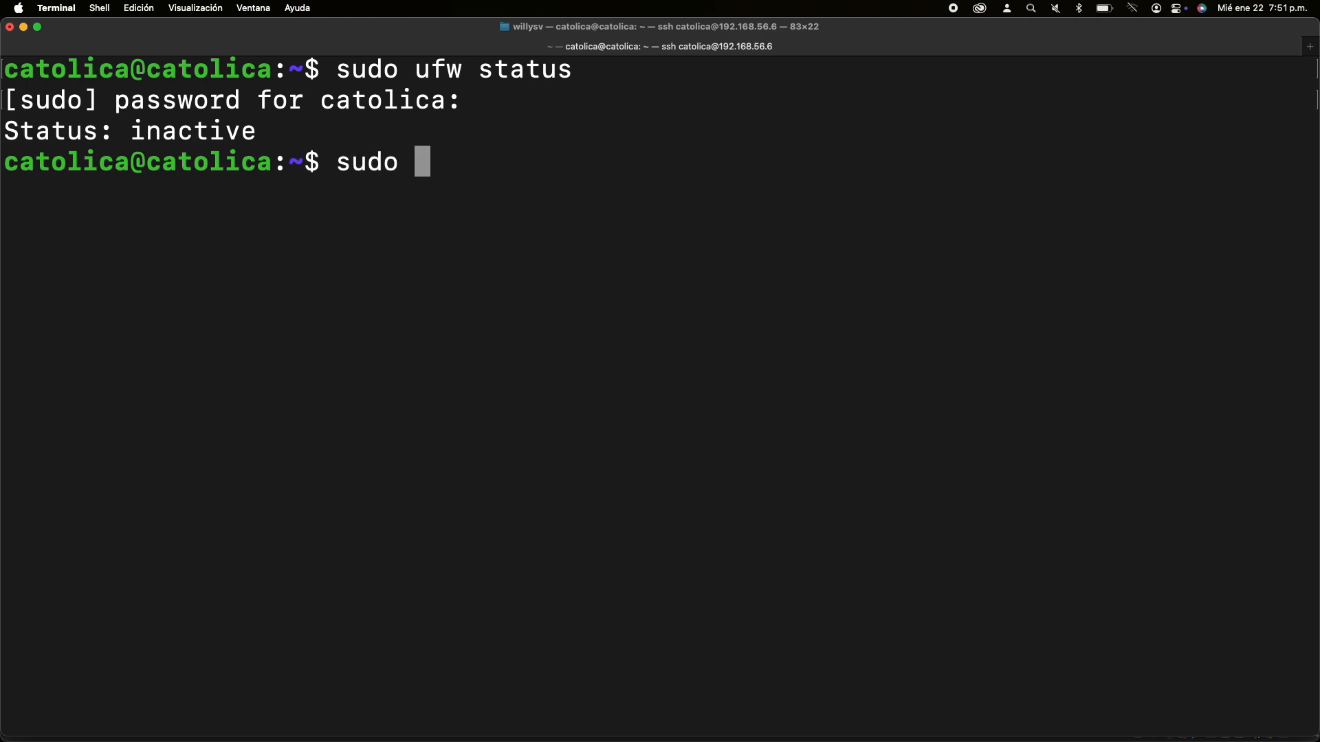
type("llow ")
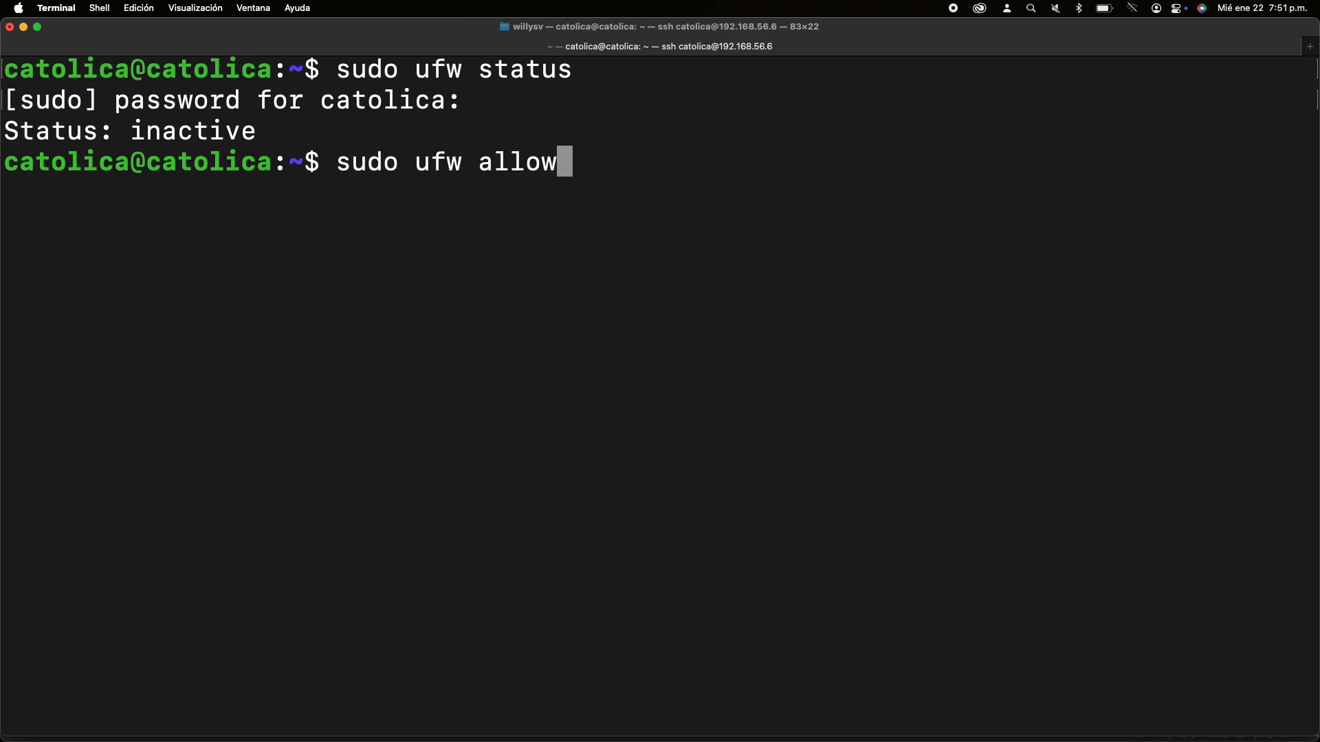
type("22")
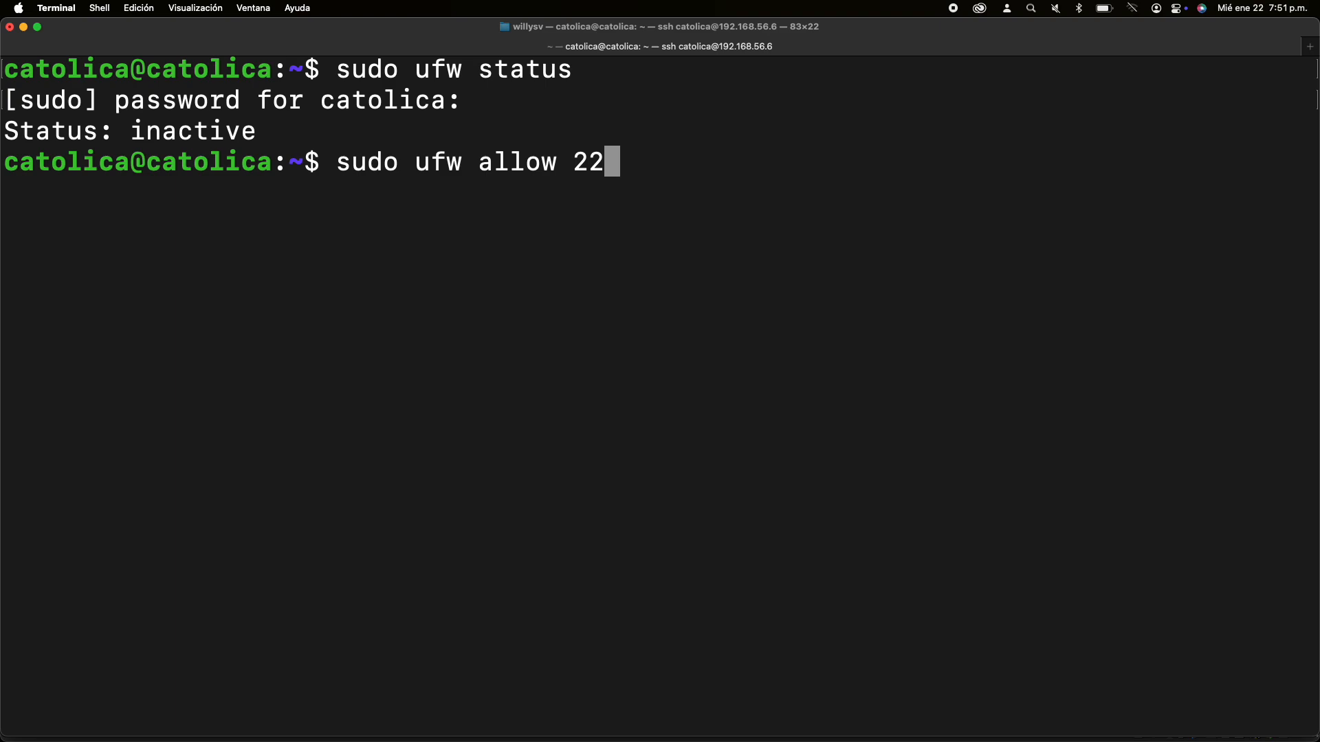
key("Return")
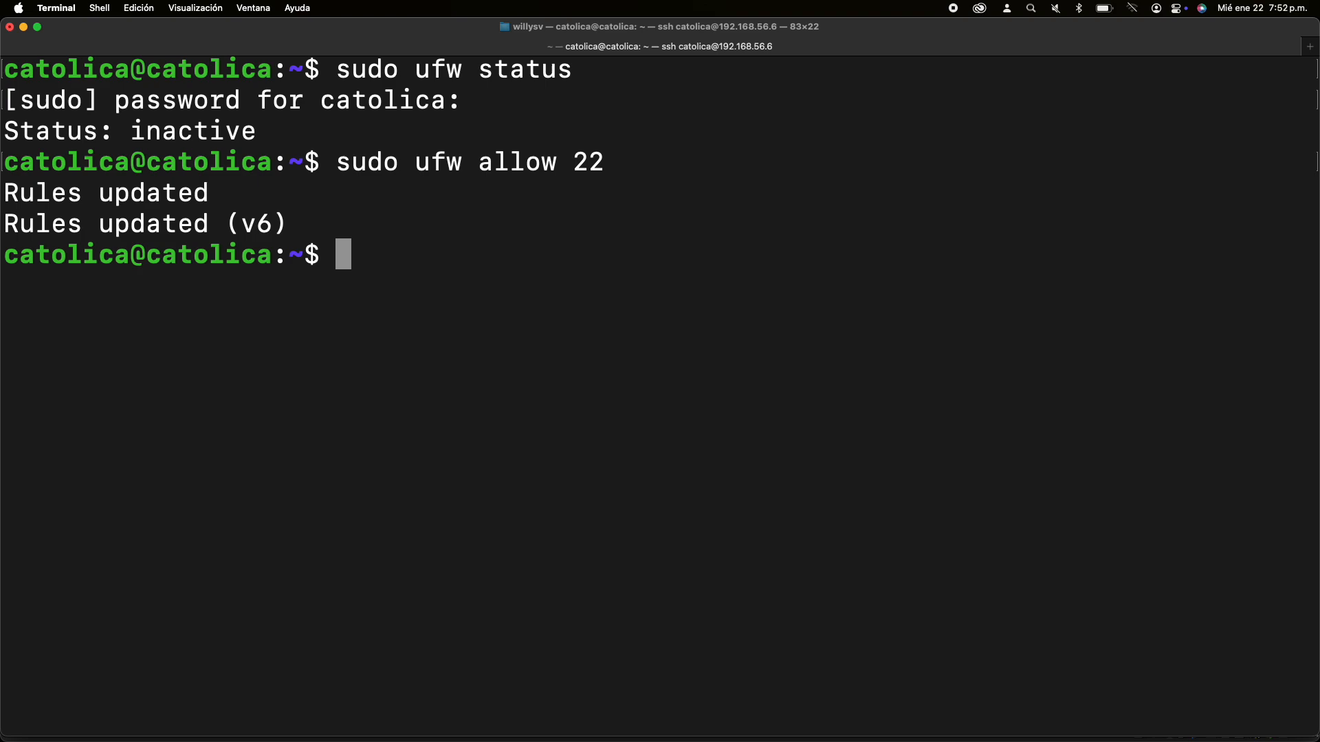
Step: Enable the firewall with sudo ufw enable, answering y to proceed despite possible disruption of SSH connections
key("Up")
key("BackSpace")
key("BackSpace")
key("BackSpace")
key("BackSpace")
key("BackSpace")
key("BackSpace")
key("BackSpace")
key("BackSpace")
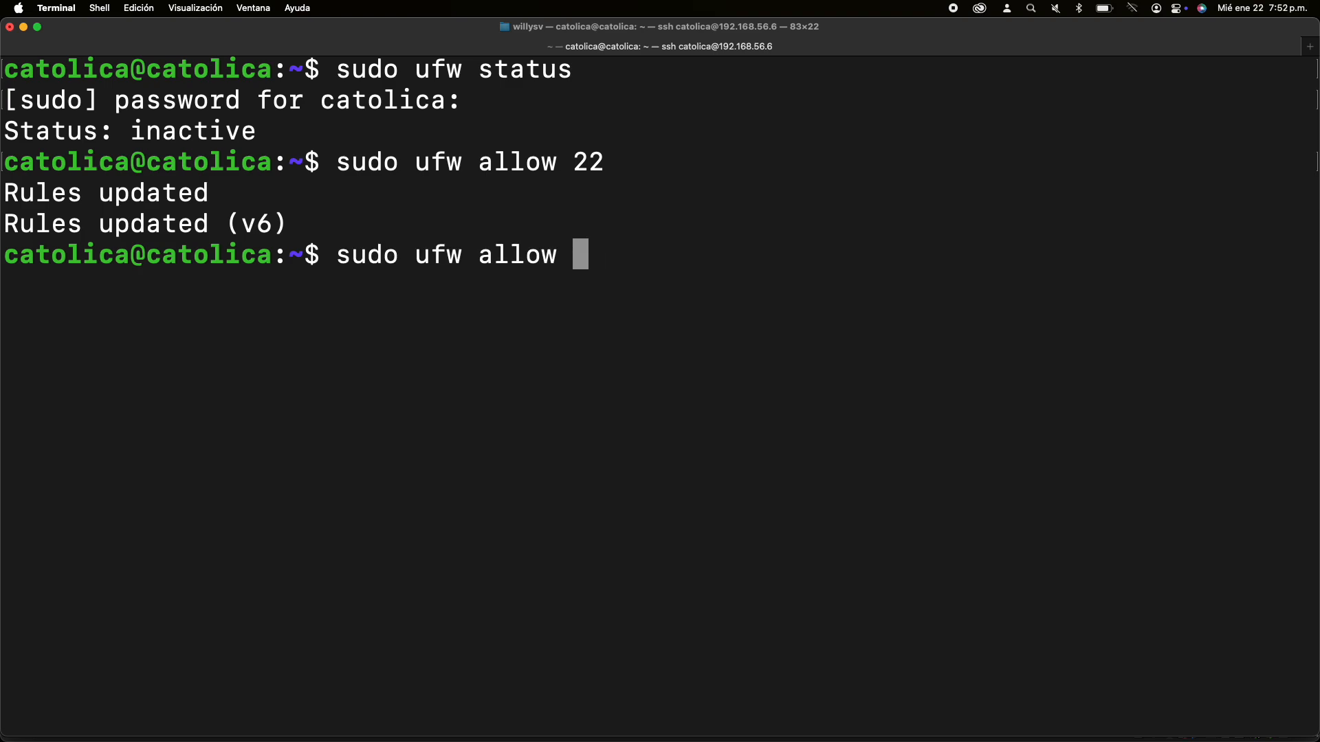
type("enable")
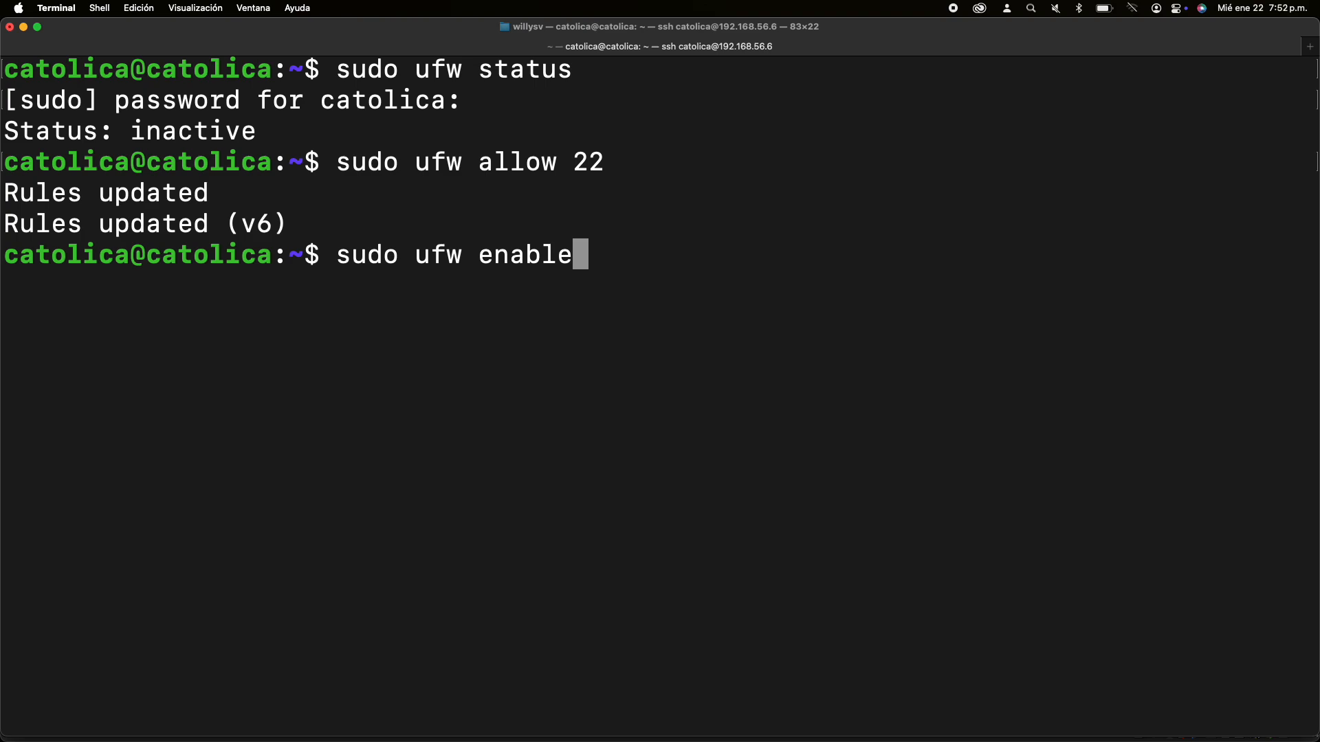
key("Return")
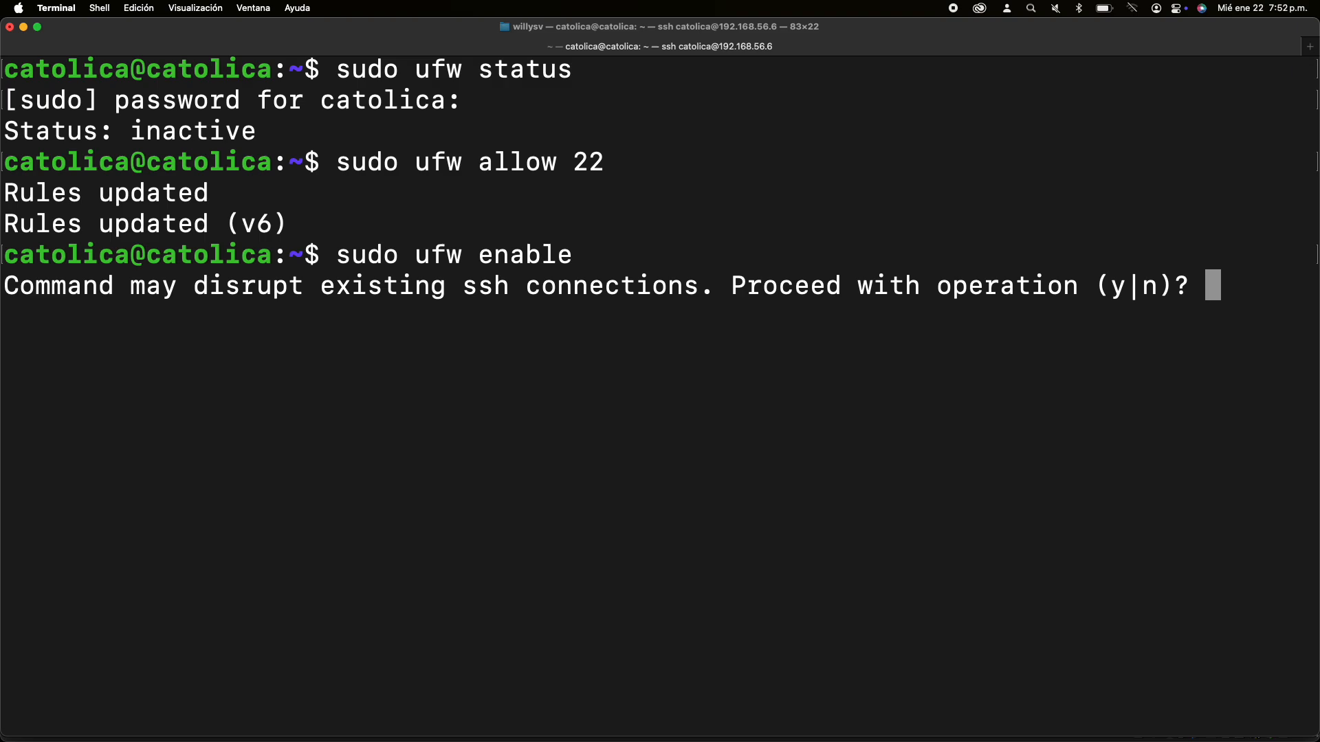
type("y")
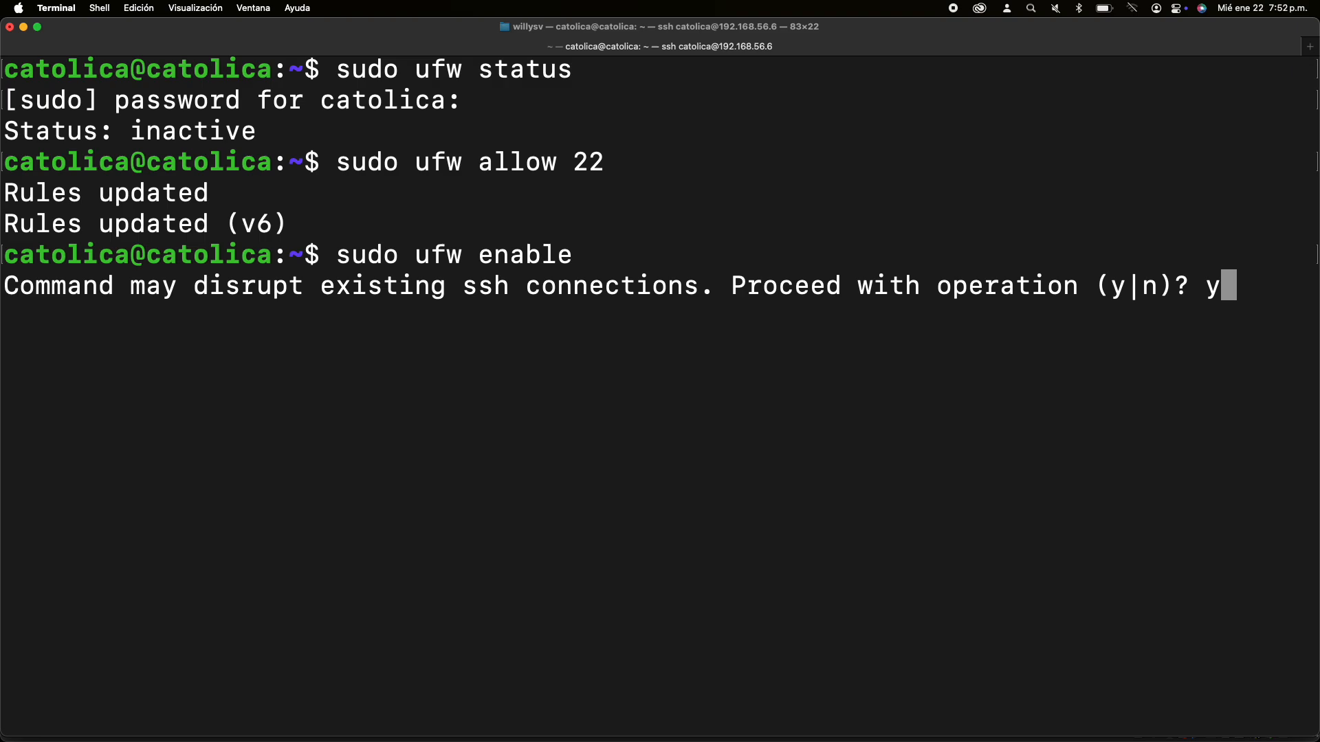
key("Return")
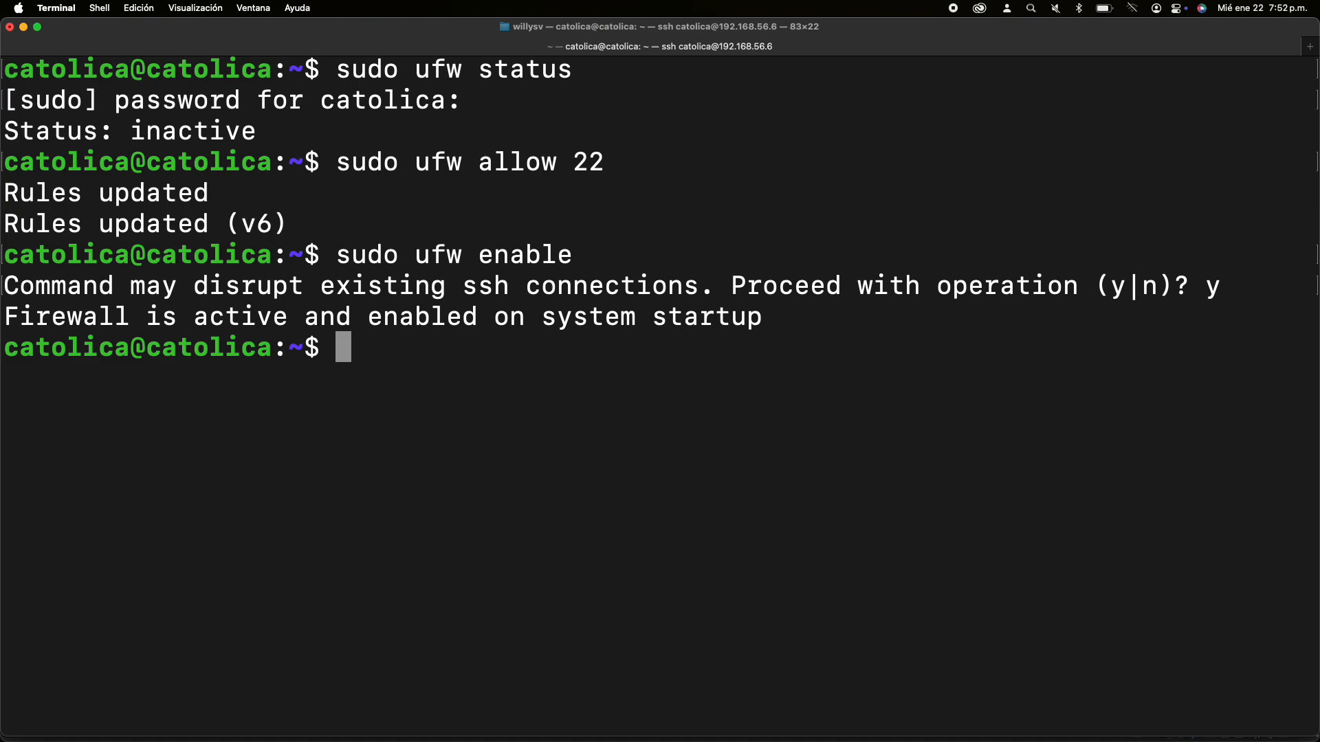
Step: Check the firewall's status and rules again with sudo ufw status
key("Up")
key("Up")
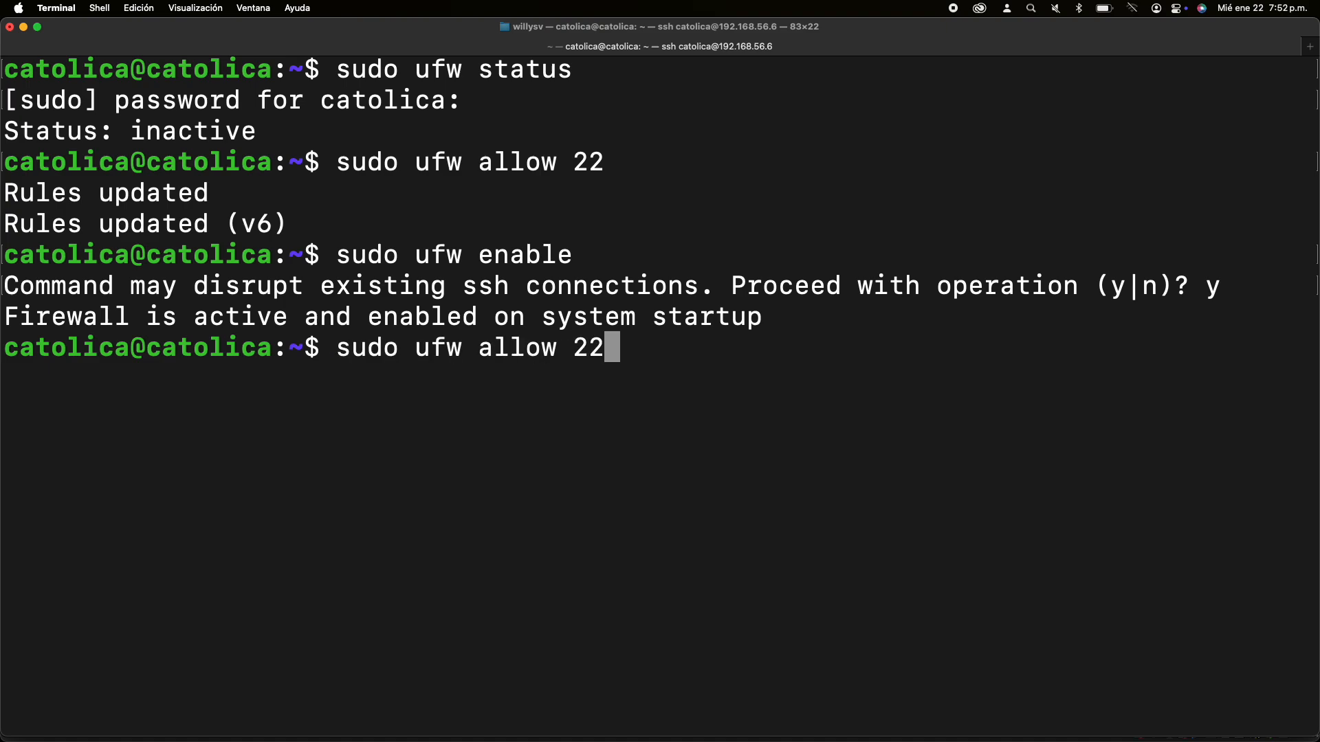
key("Up")
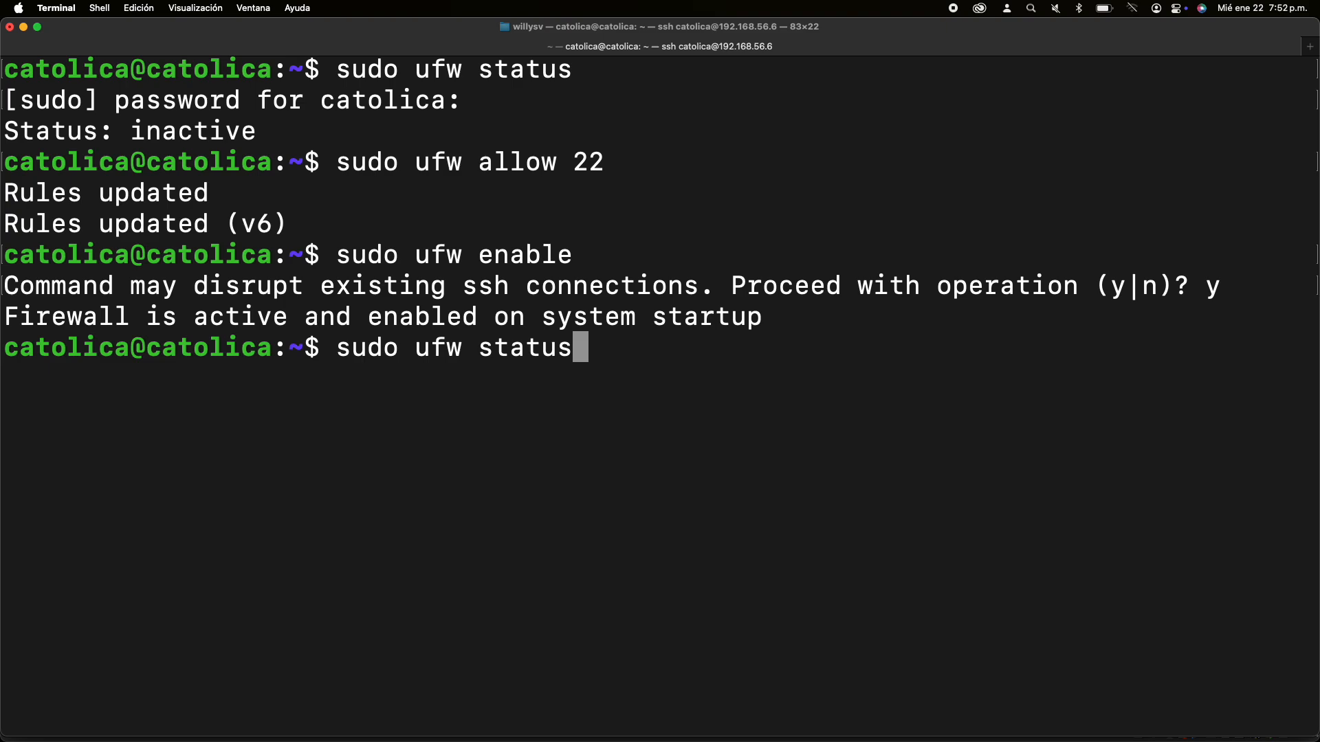
key("Return")
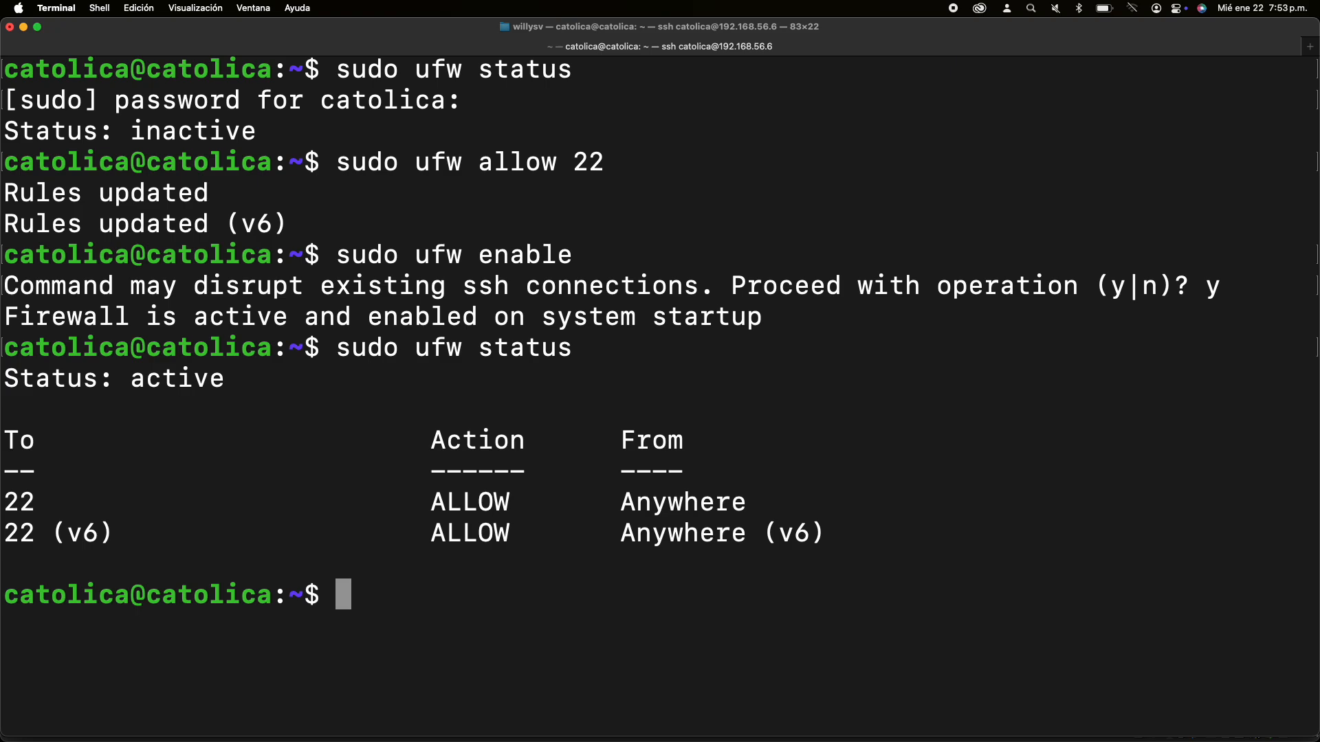
Step: Clear the console and refresh the server's package lists with sudo apt update
key("ctrl+l")
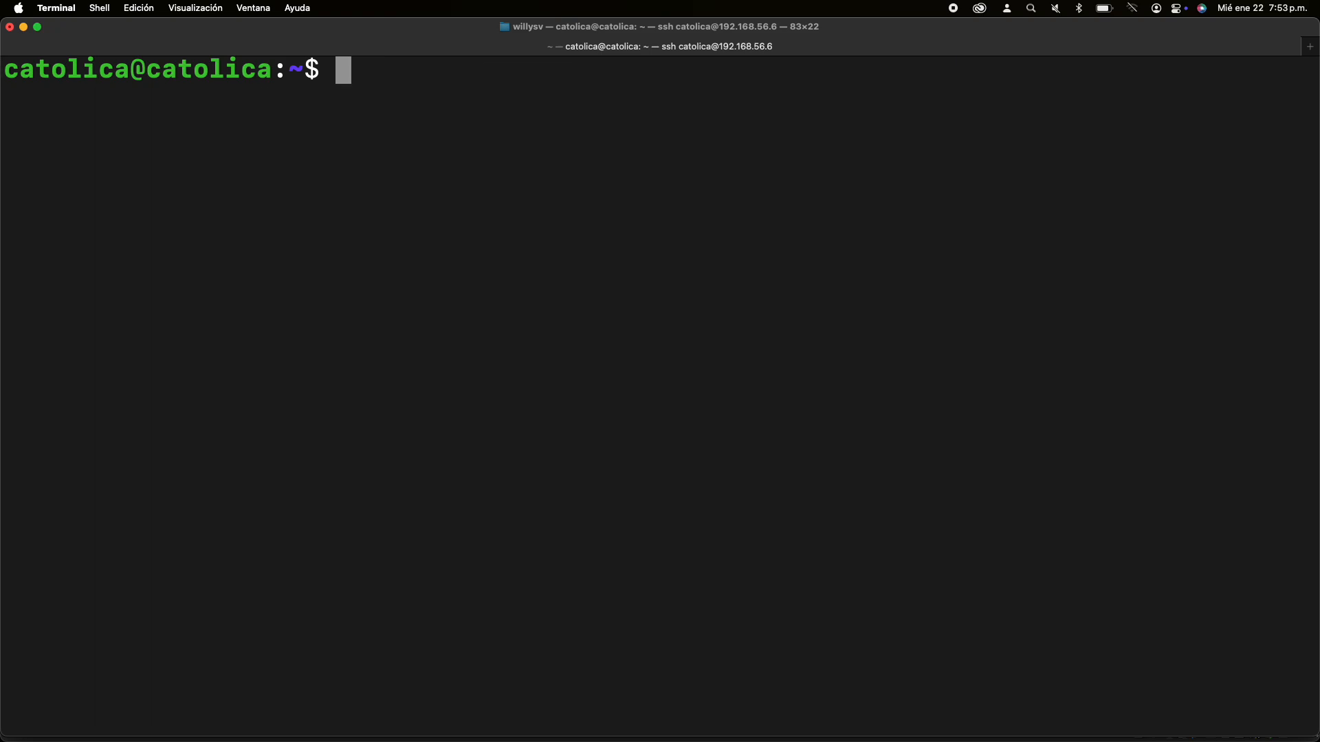
type("sudo ")
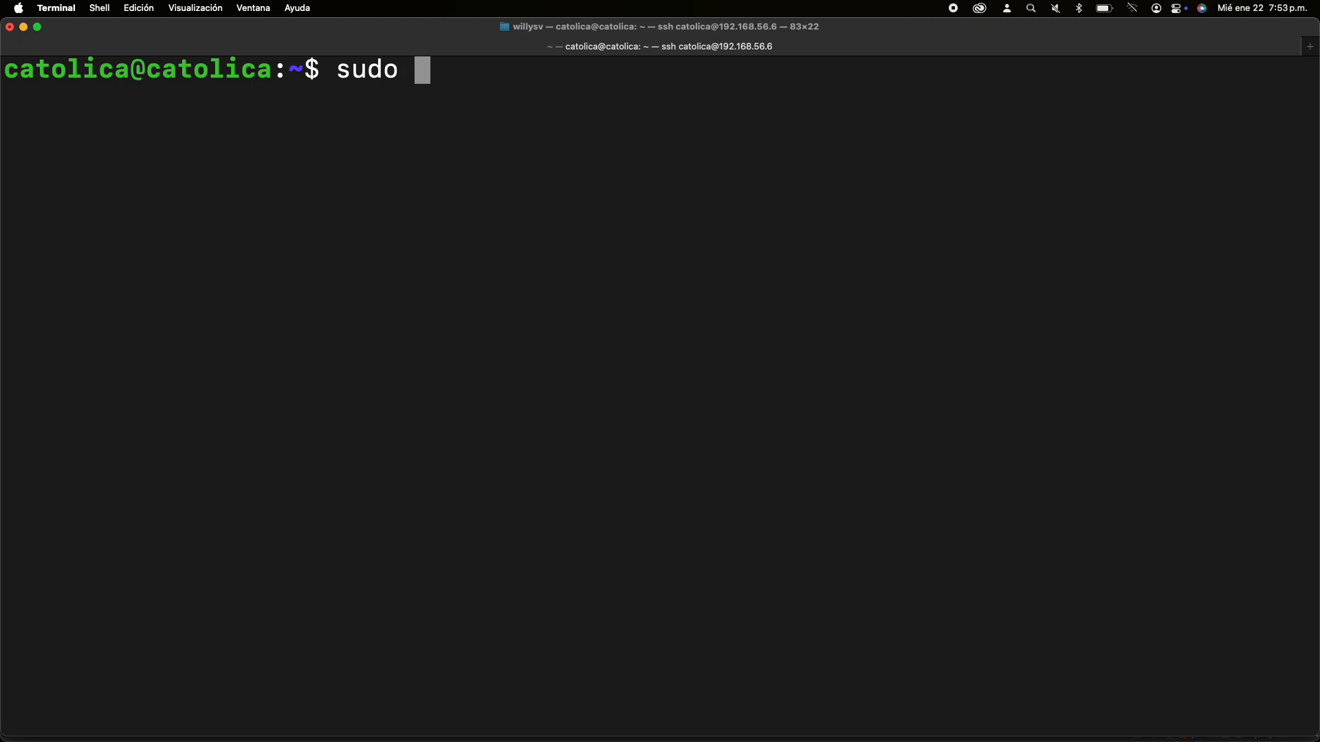
type("apt update")
key("Return")
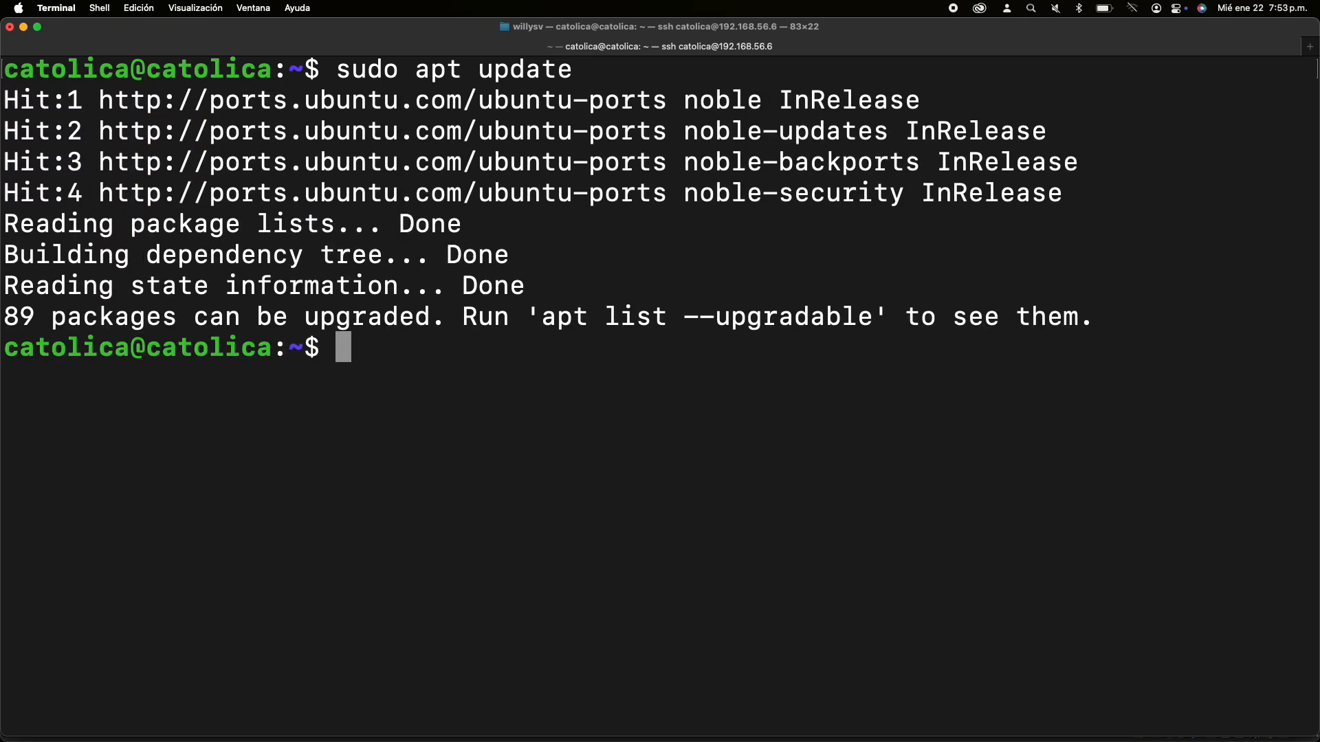
Step: Upgrade the server's installed packages with sudo apt upgrade, answering y to continue
key("Up")
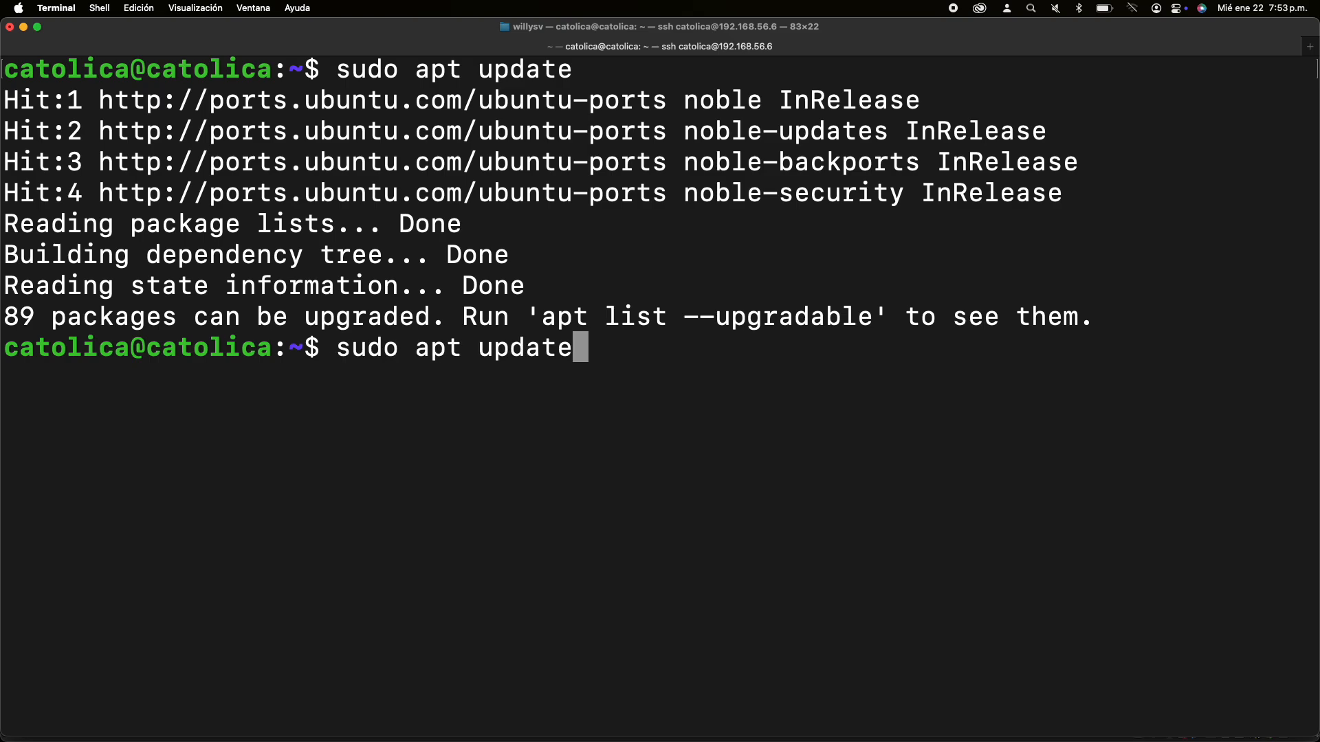
key("BackSpace")
key("BackSpace")
key("BackSpace")
key("BackSpace")
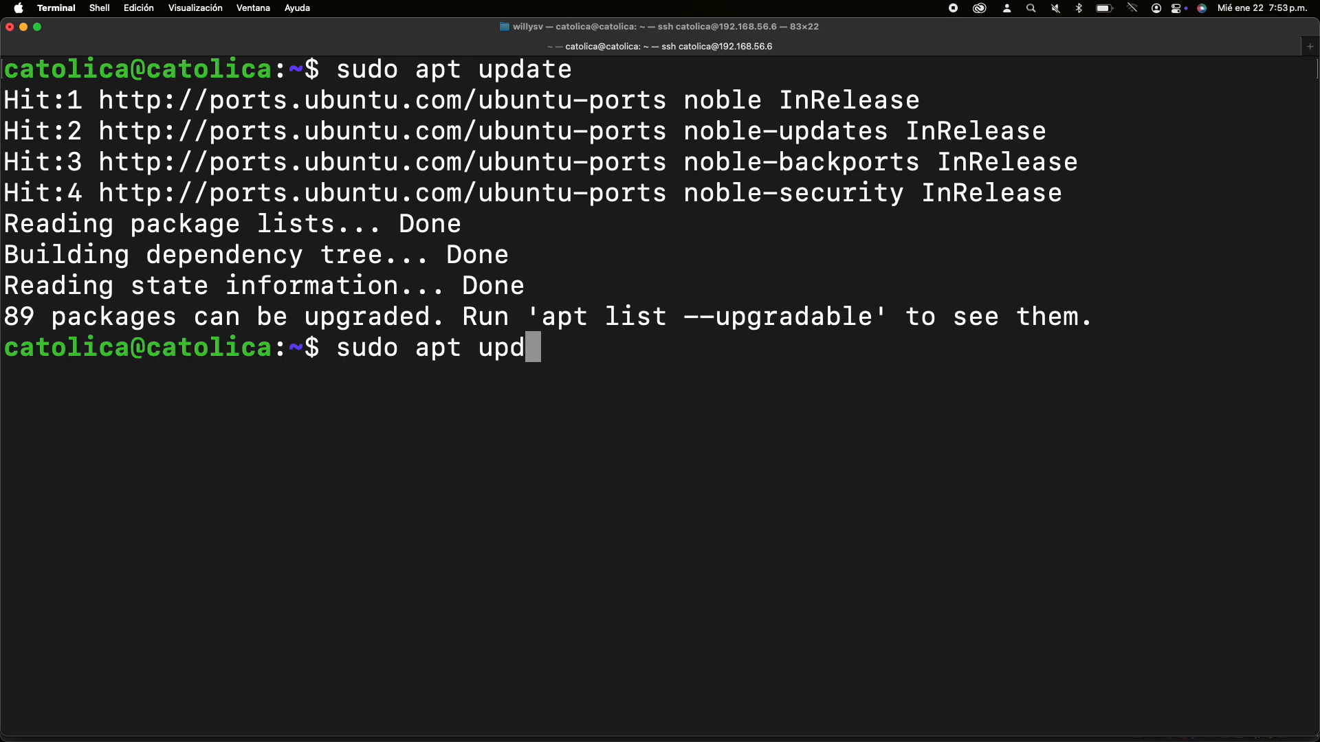
type("grade")
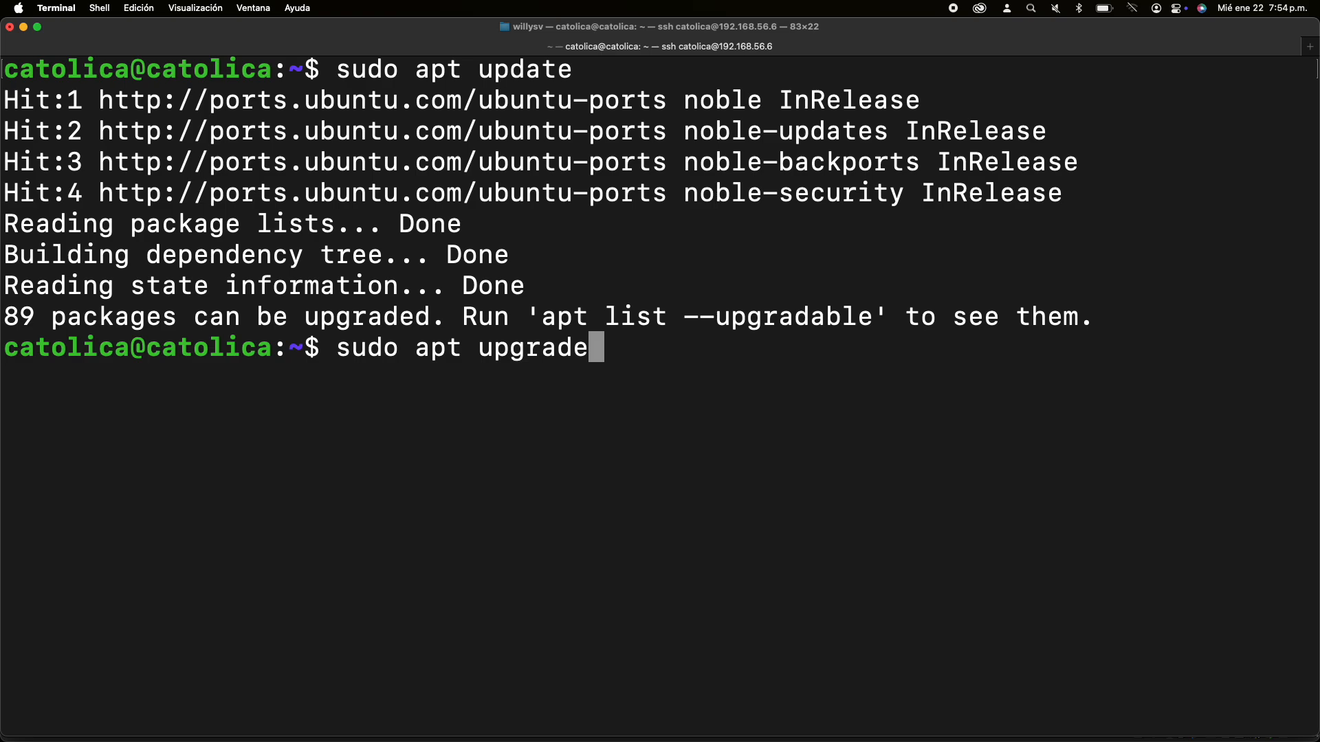
key("Return")
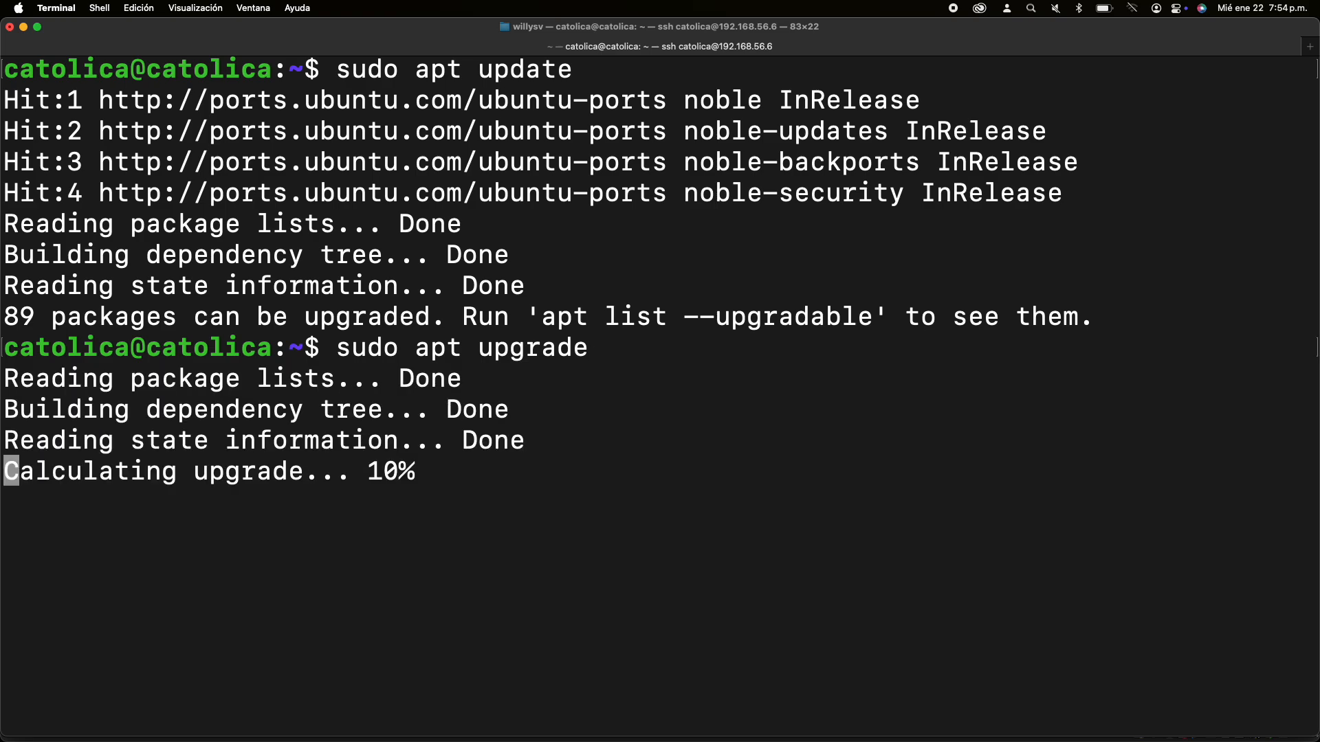
type("y")
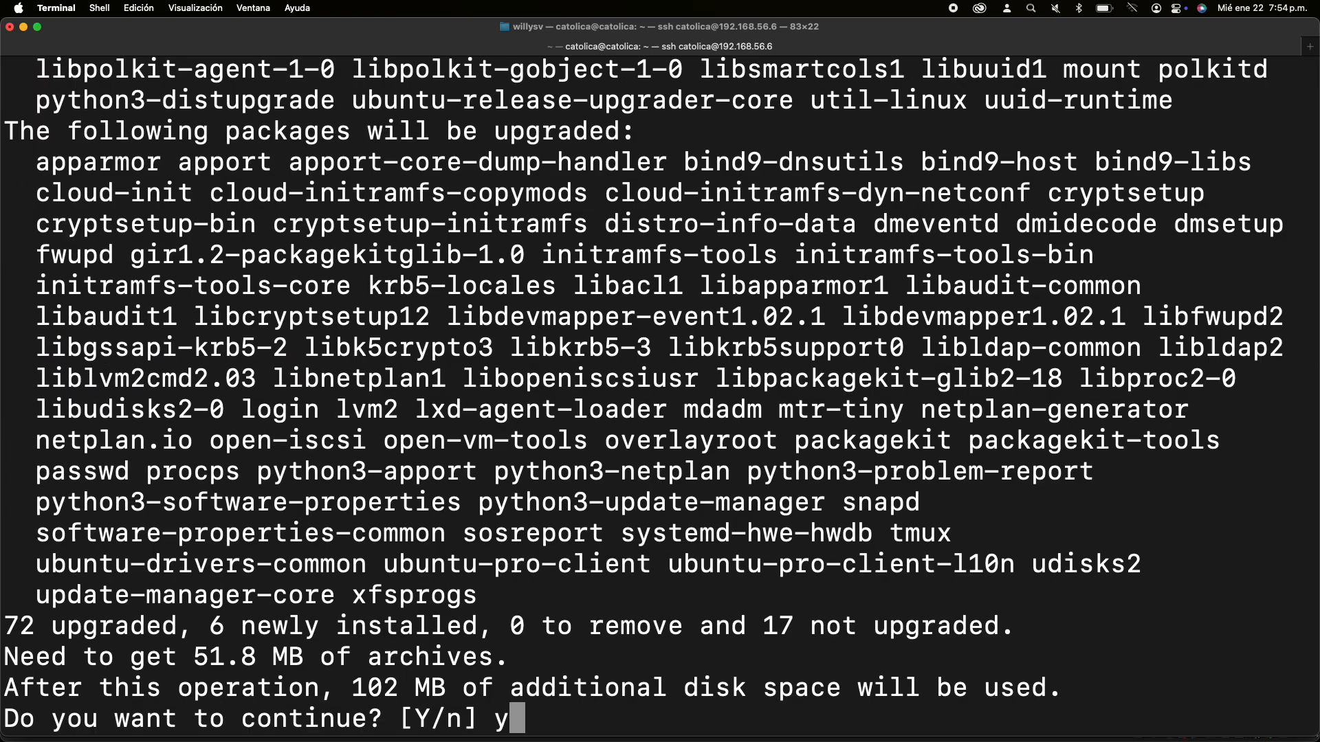
key("Return")
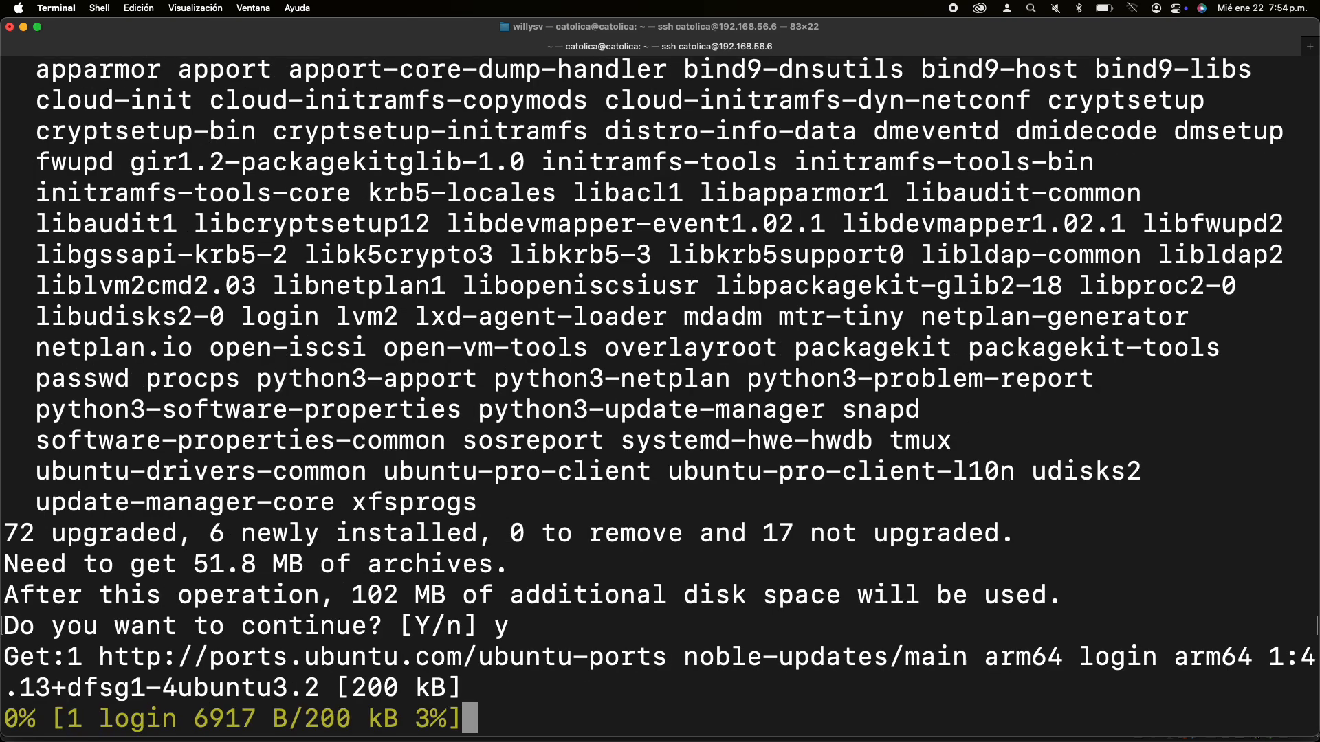